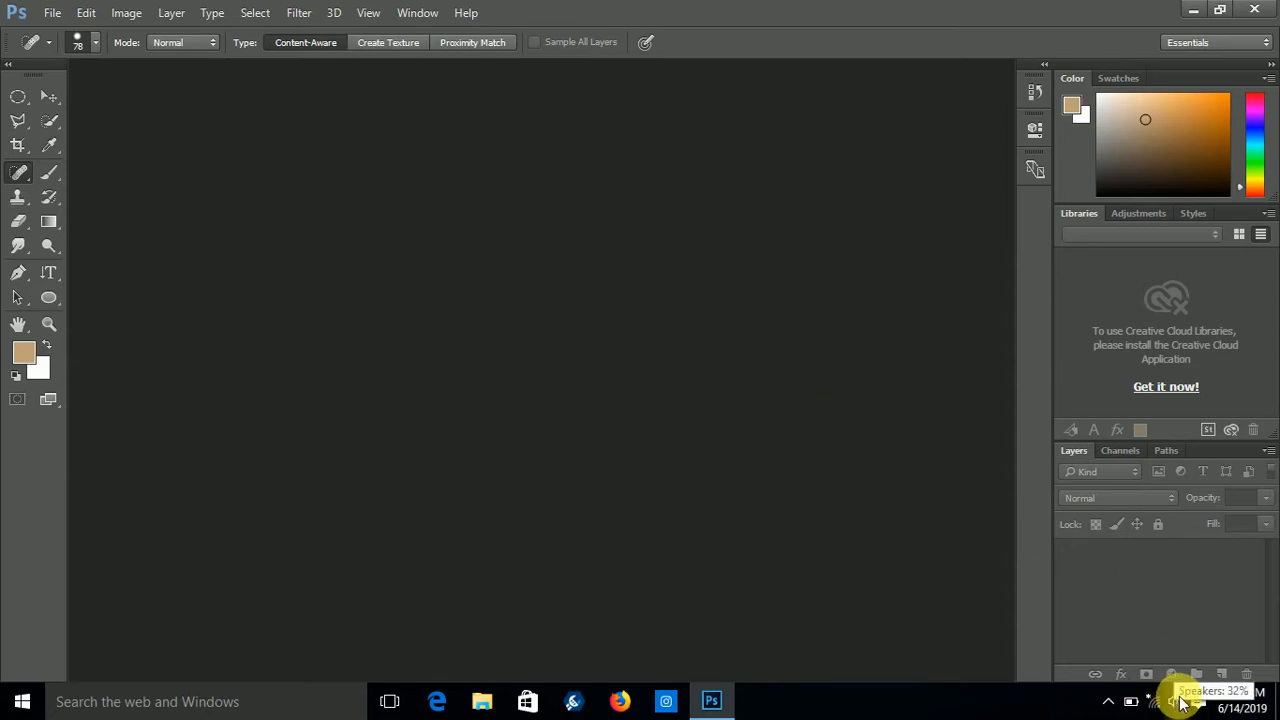
Step: Raise the system speaker volume
{"action": "left_click", "coordinate": [1176, 702]}
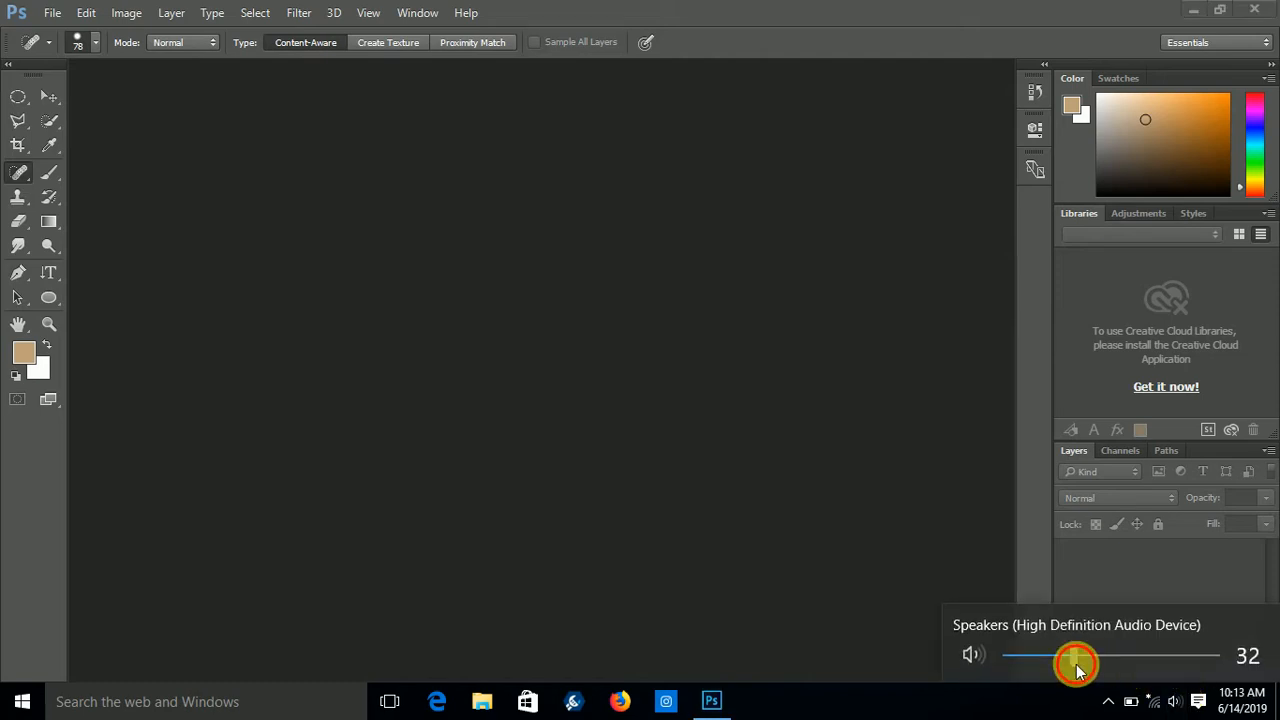
{"action": "left_click_drag", "start_coordinate": [1078, 665], "coordinate": [1218, 656]}
{"action": "left_click", "coordinate": [845, 465]}
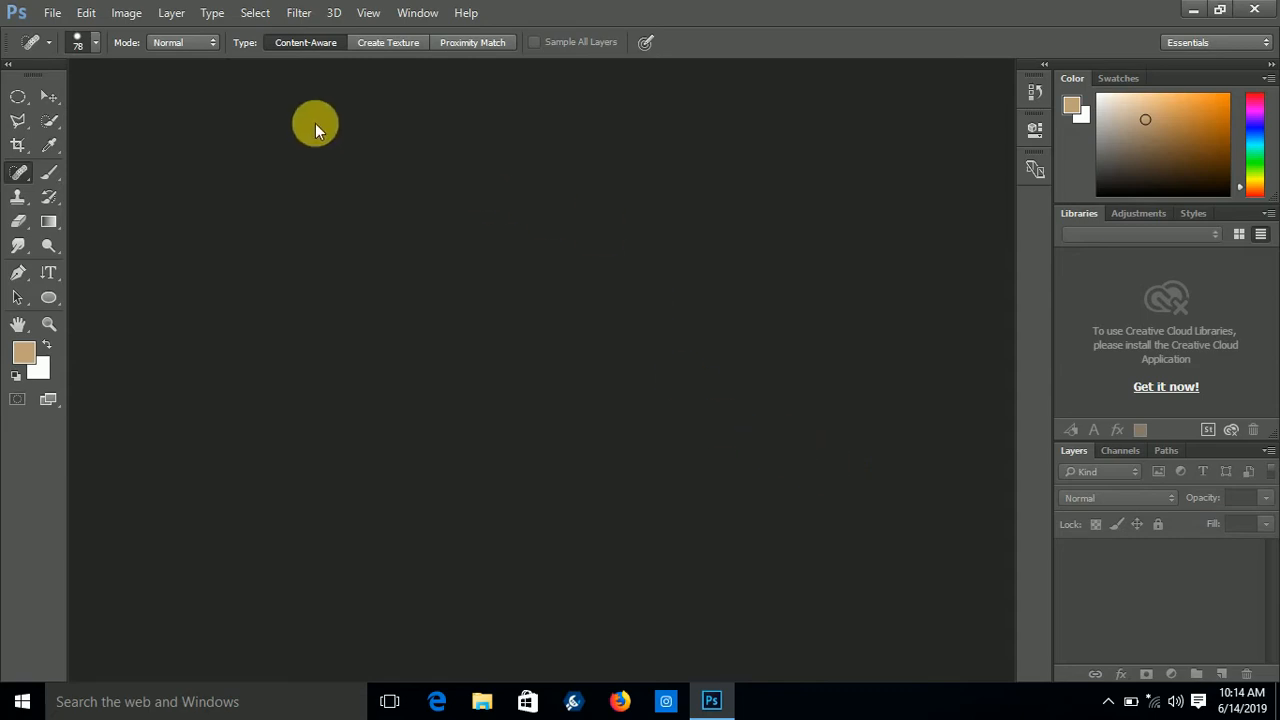
Step: Open the fabric pattern image il_794xN.1444011677_2rbrj from the Desktop folder
{"action": "left_click", "coordinate": [49, 12]}
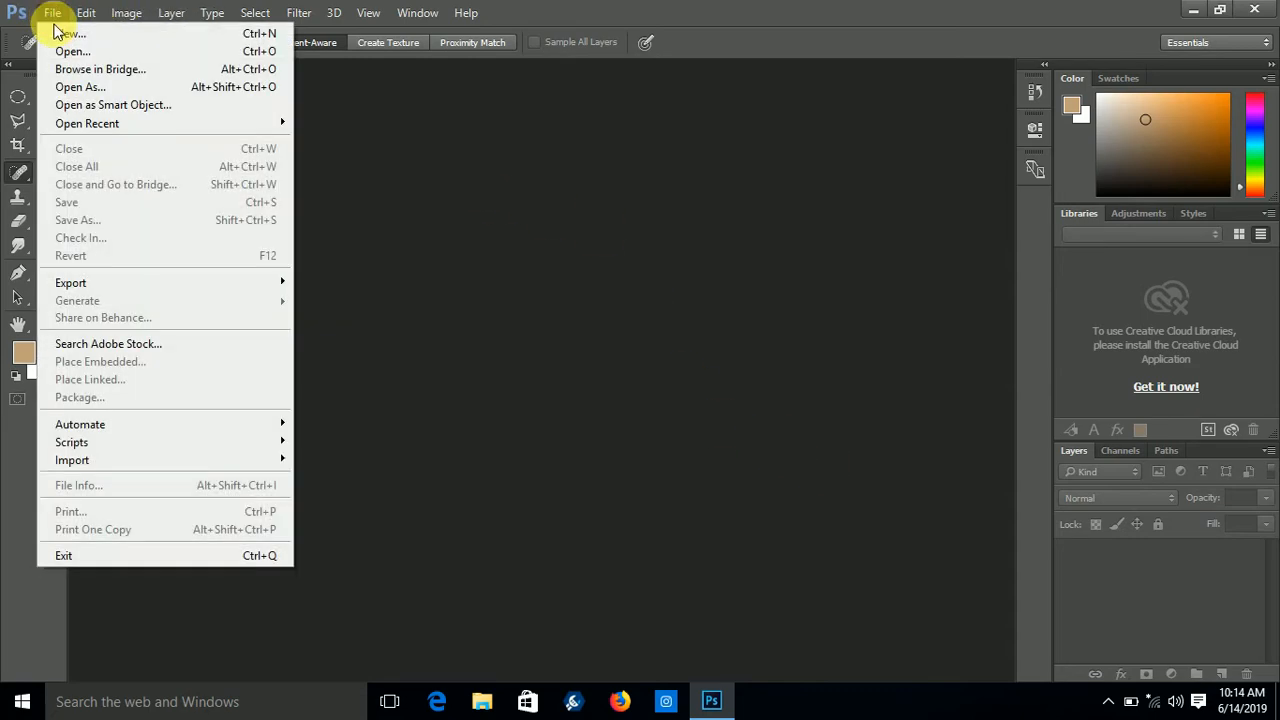
{"action": "left_click", "coordinate": [68, 50]}
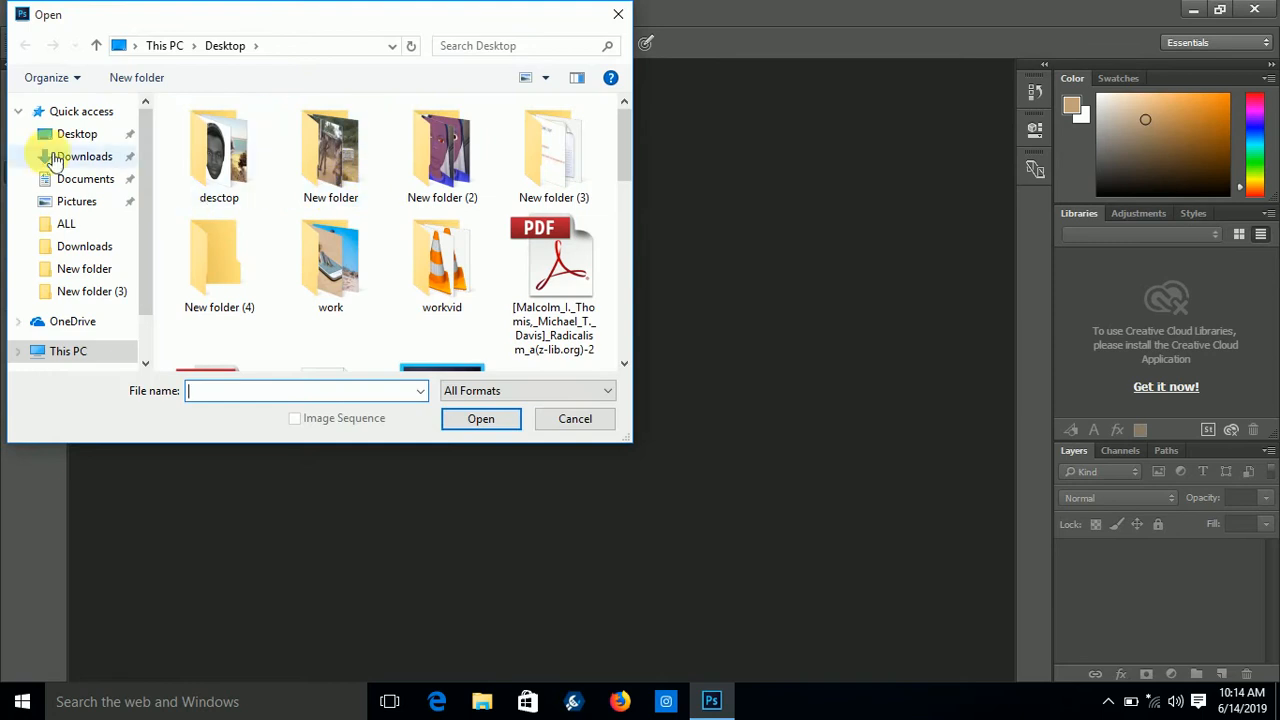
{"action": "left_click", "coordinate": [77, 133]}
{"action": "scroll", "coordinate": [358, 216], "scroll_direction": "down", "scroll_amount": 3}
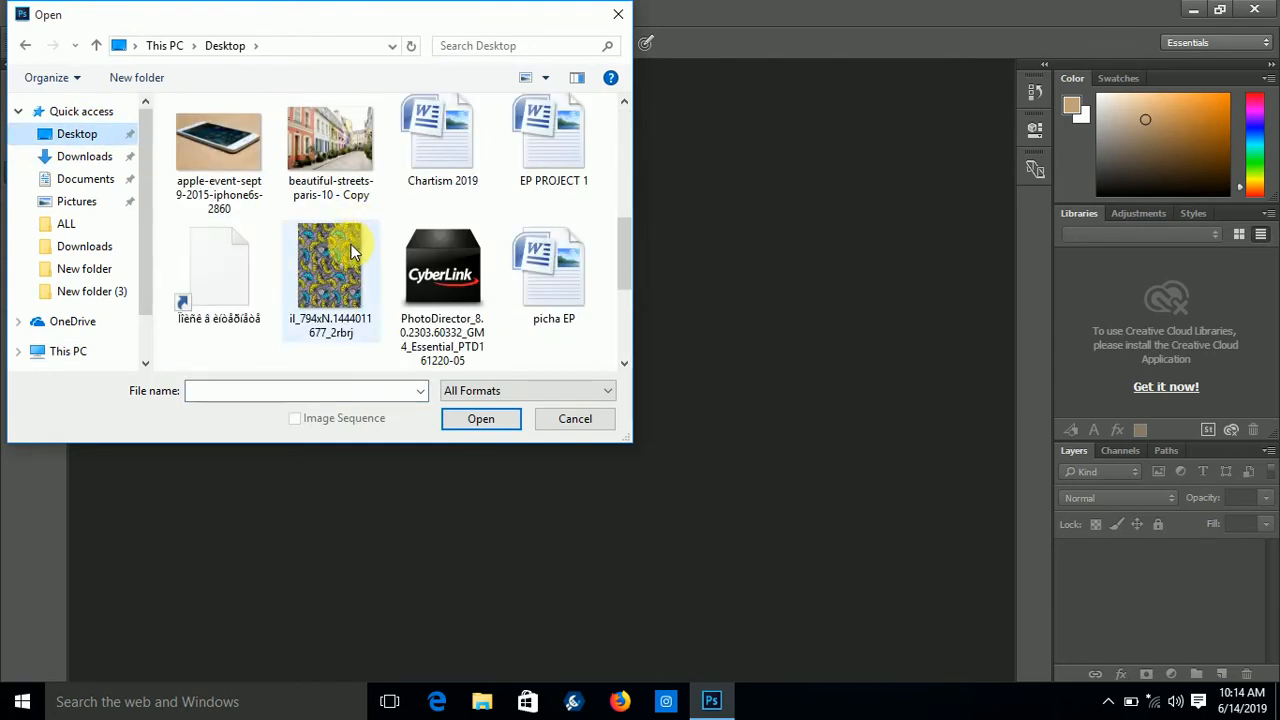
{"action": "double_click", "coordinate": [351, 244]}
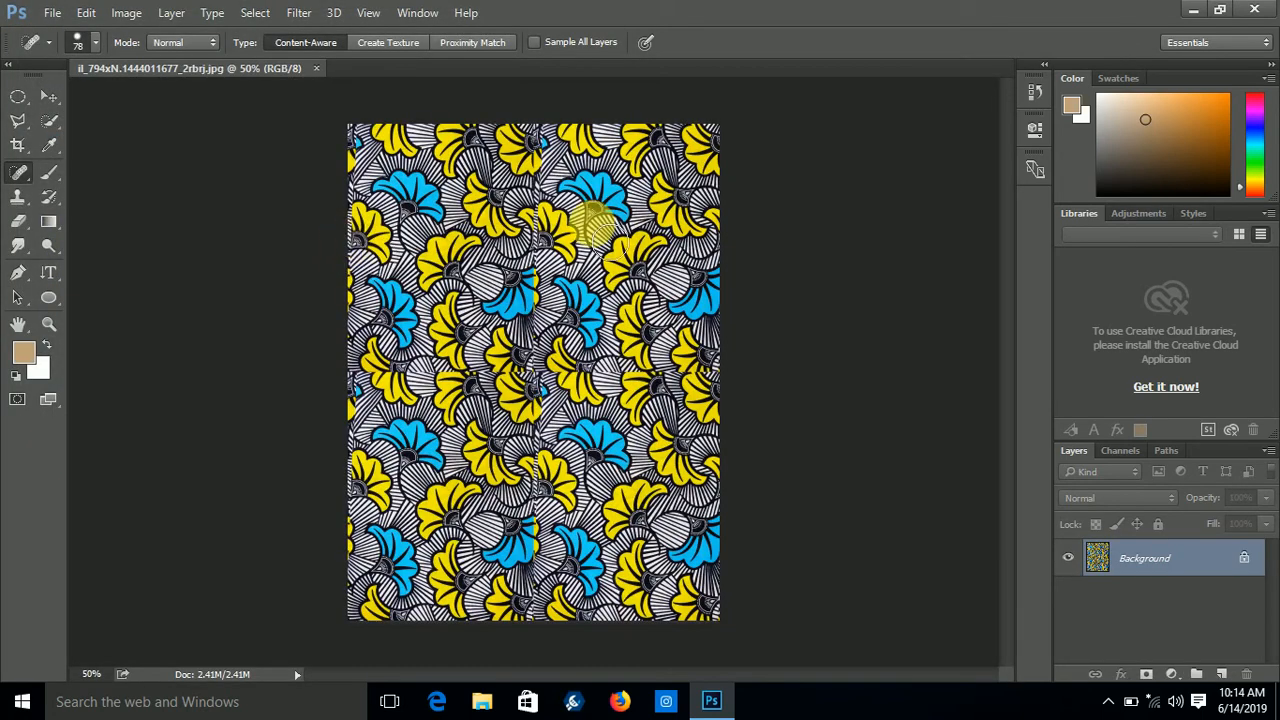
{"action": "left_click", "coordinate": [48, 12]}
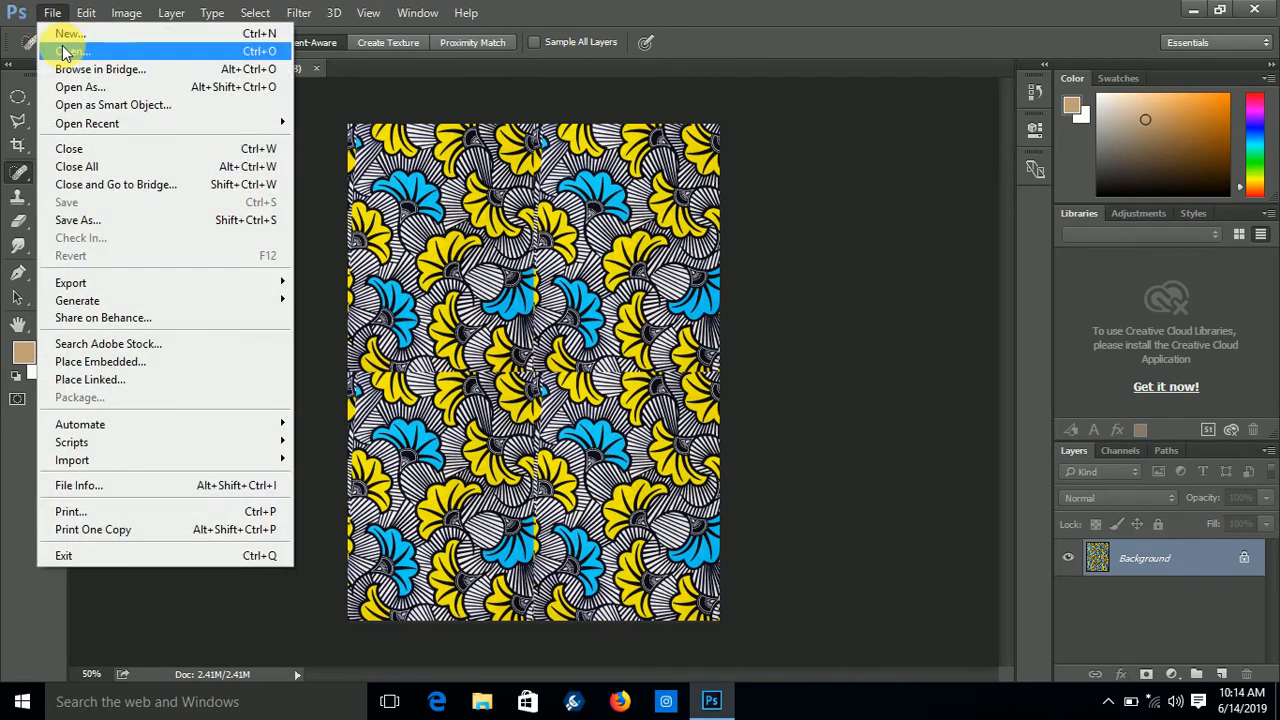
{"action": "left_click", "coordinate": [66, 51]}
{"action": "scroll", "coordinate": [387, 233], "scroll_direction": "down", "scroll_amount": 3}
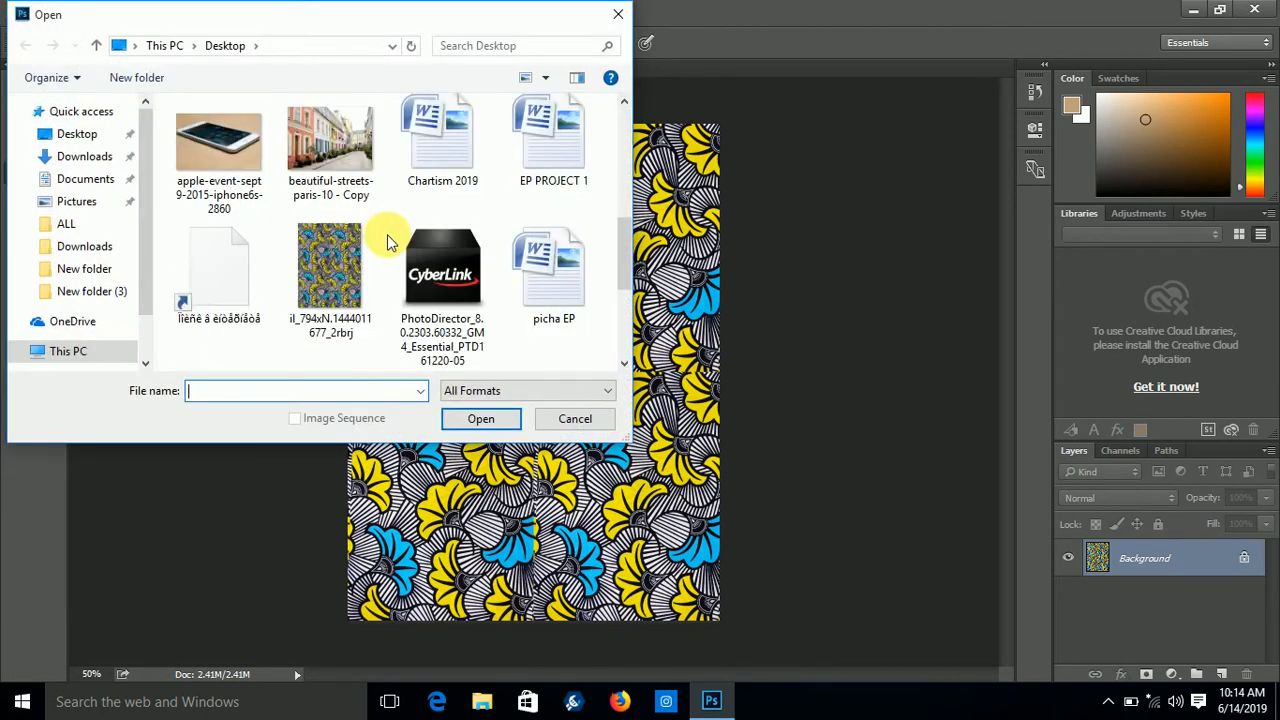
{"action": "scroll", "coordinate": [387, 240], "scroll_direction": "down", "scroll_amount": 3}
{"action": "scroll", "coordinate": [425, 227], "scroll_direction": "up", "scroll_amount": 2}
{"action": "left_click", "coordinate": [453, 266]}
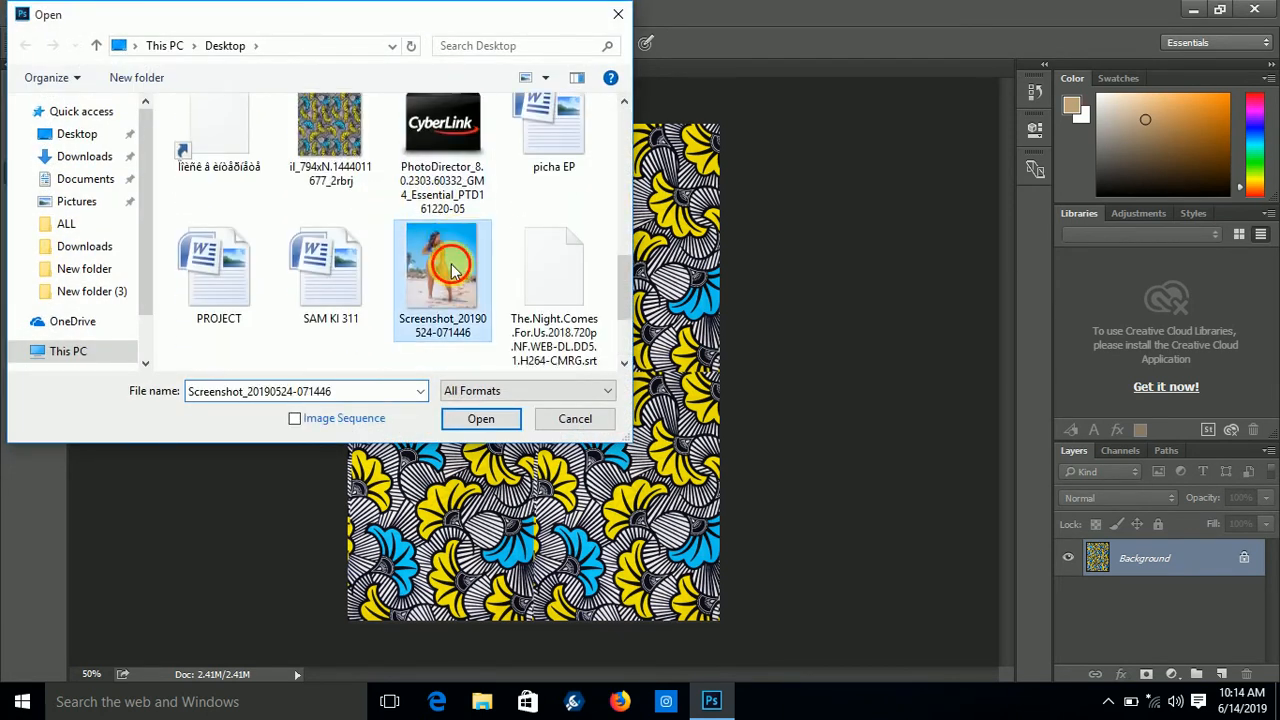
{"action": "double_click", "coordinate": [455, 264]}
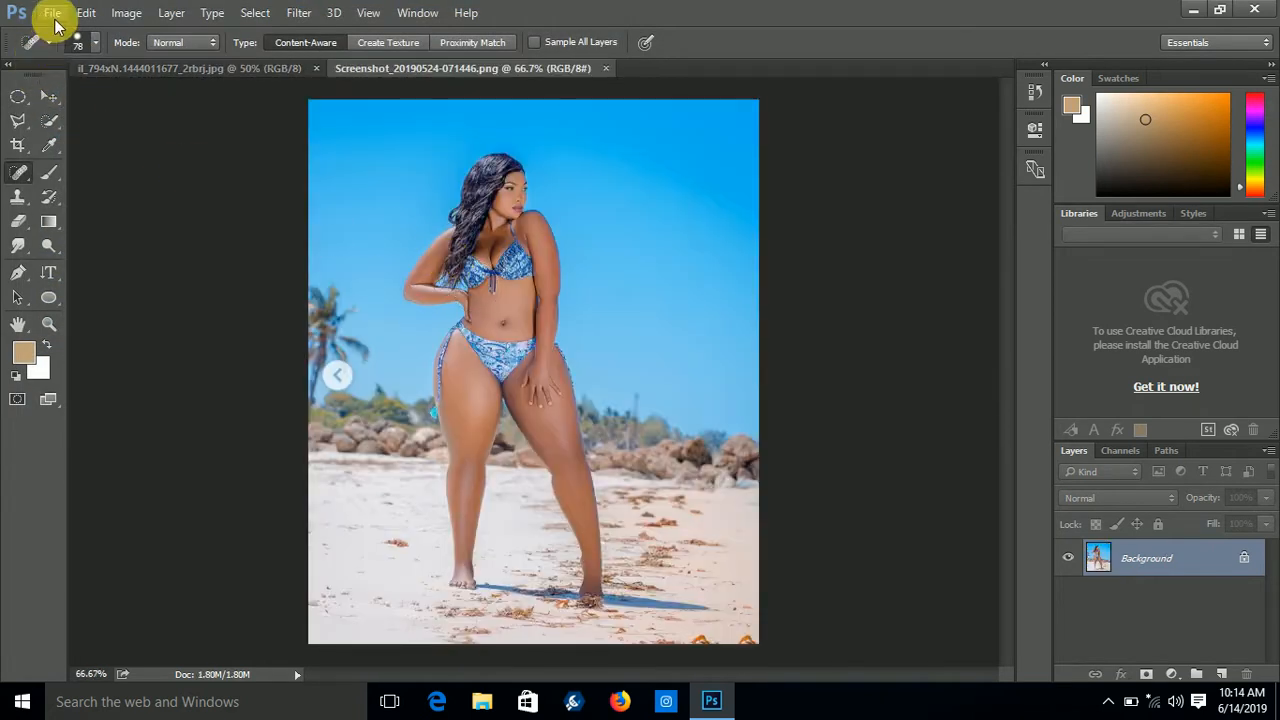
Step: Open the street image beautiful-streets-paris-10 - Copy from the Desktop folder
{"action": "left_click", "coordinate": [52, 13]}
{"action": "left_click", "coordinate": [66, 51]}
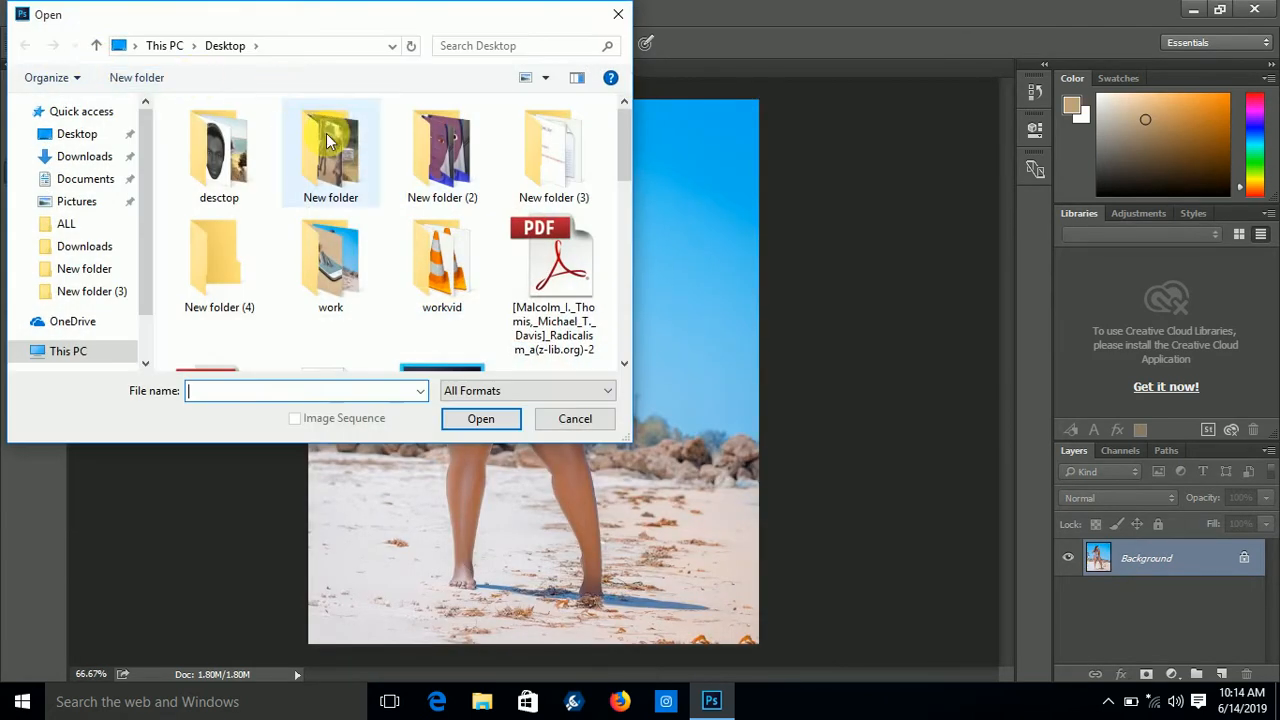
{"action": "scroll", "coordinate": [434, 243], "scroll_direction": "down", "scroll_amount": 5}
{"action": "double_click", "coordinate": [328, 160]}
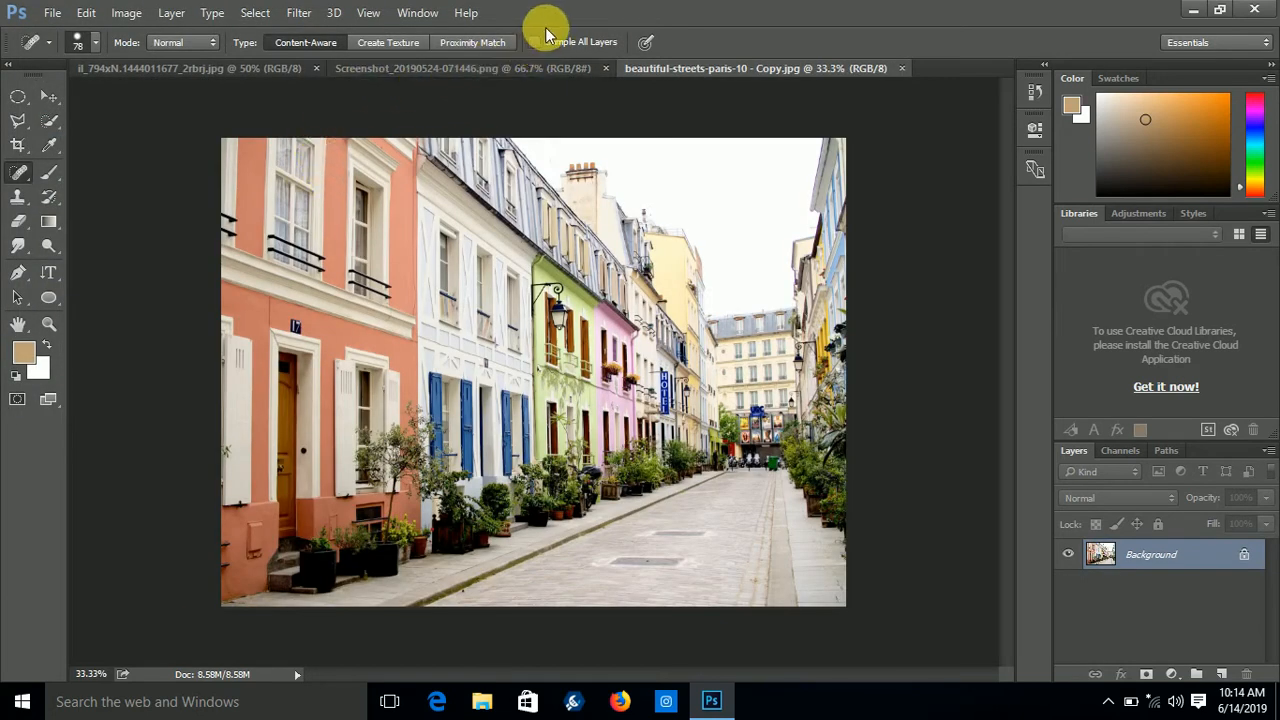
Step: Copy the fabric pattern from its own floating window onto the beach photo as a new layer, and dock that window back
{"action": "left_click", "coordinate": [498, 67]}
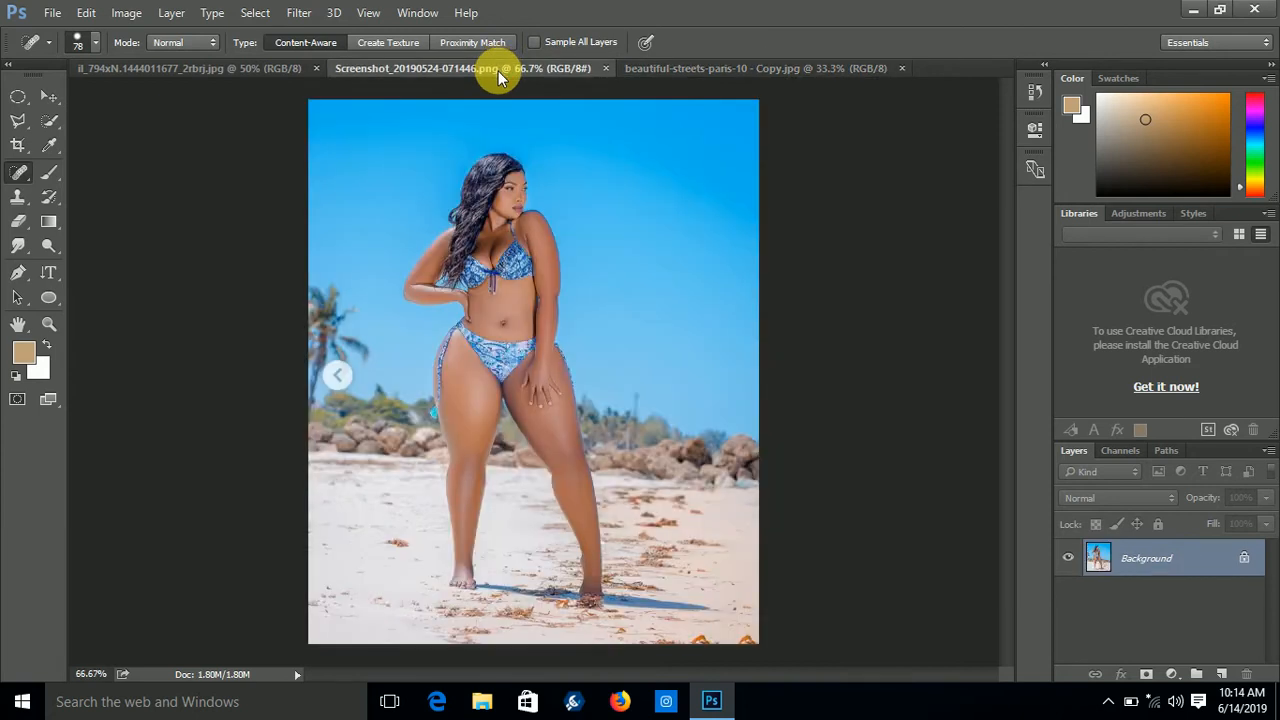
{"action": "left_click", "coordinate": [261, 75]}
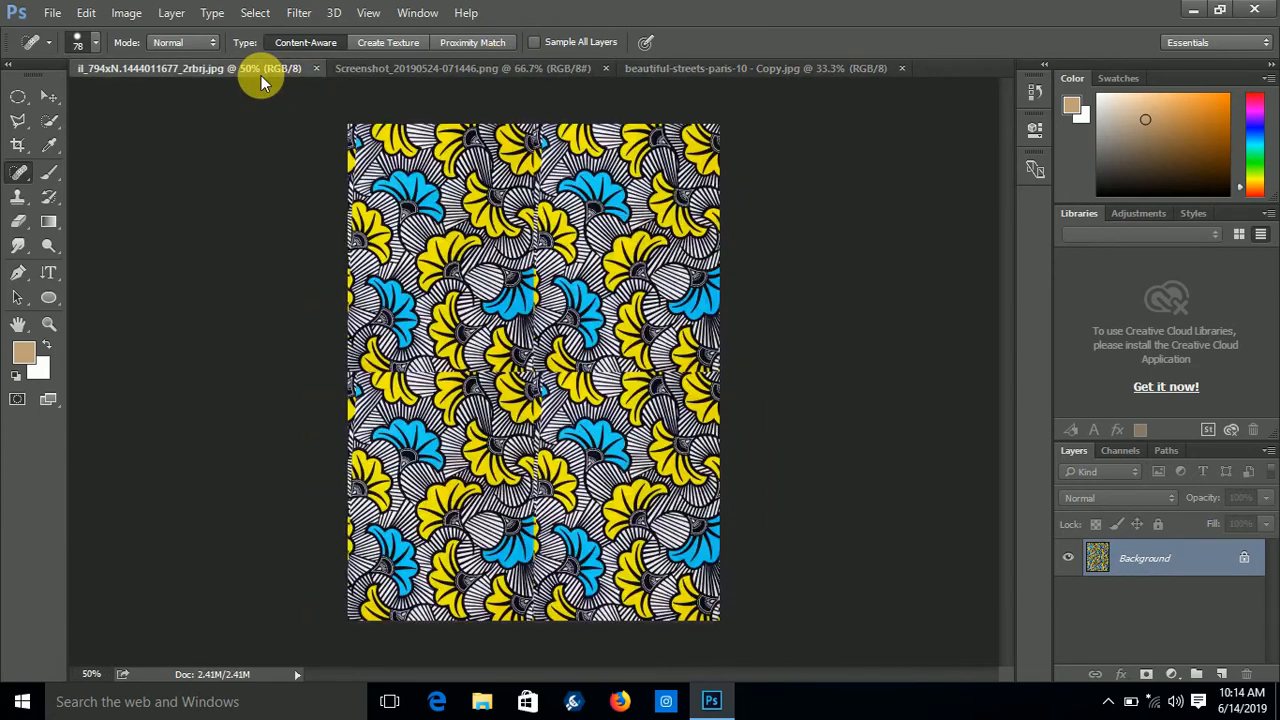
{"action": "left_click_drag", "start_coordinate": [259, 74], "coordinate": [806, 114]}
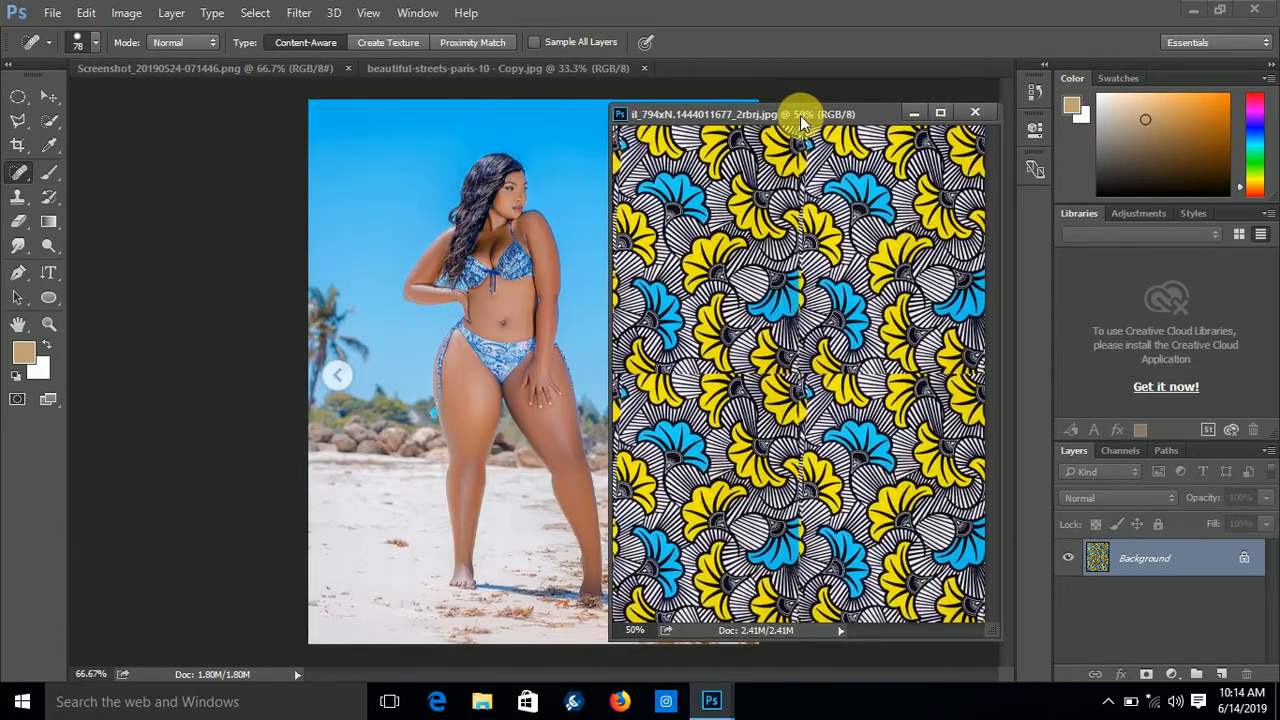
{"action": "left_click", "coordinate": [49, 96]}
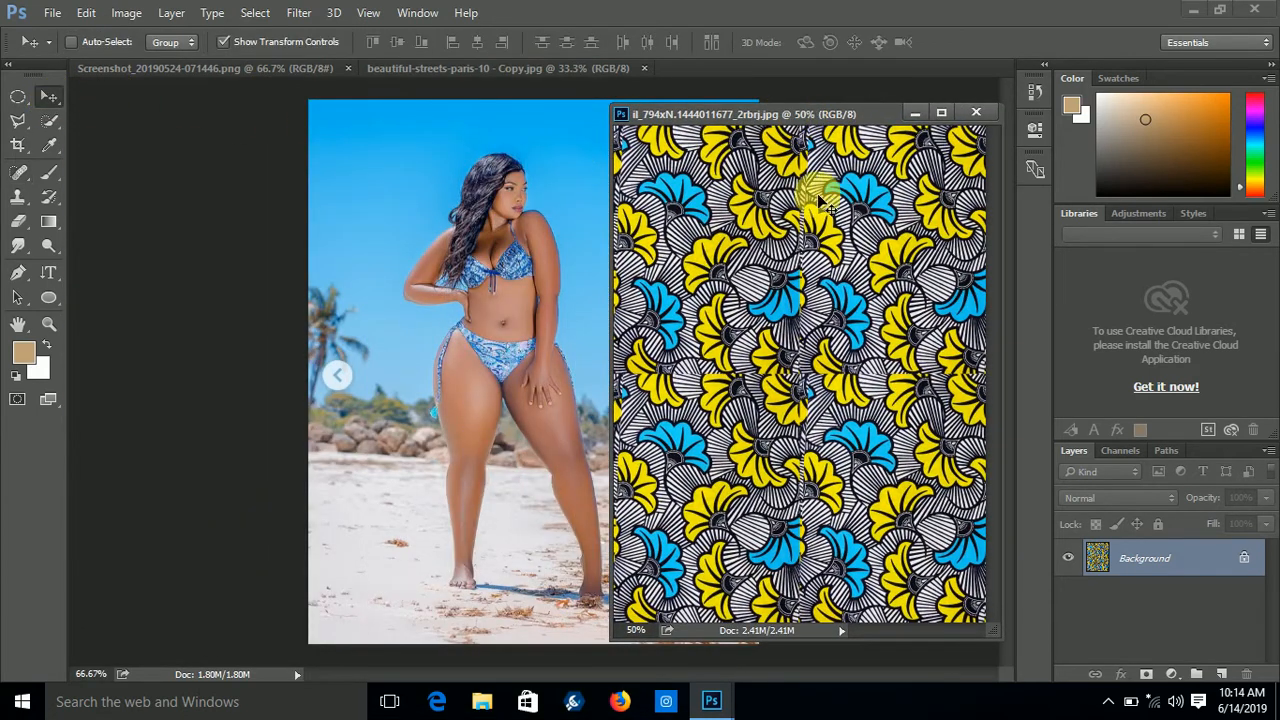
{"action": "left_click_drag", "start_coordinate": [814, 186], "coordinate": [468, 263]}
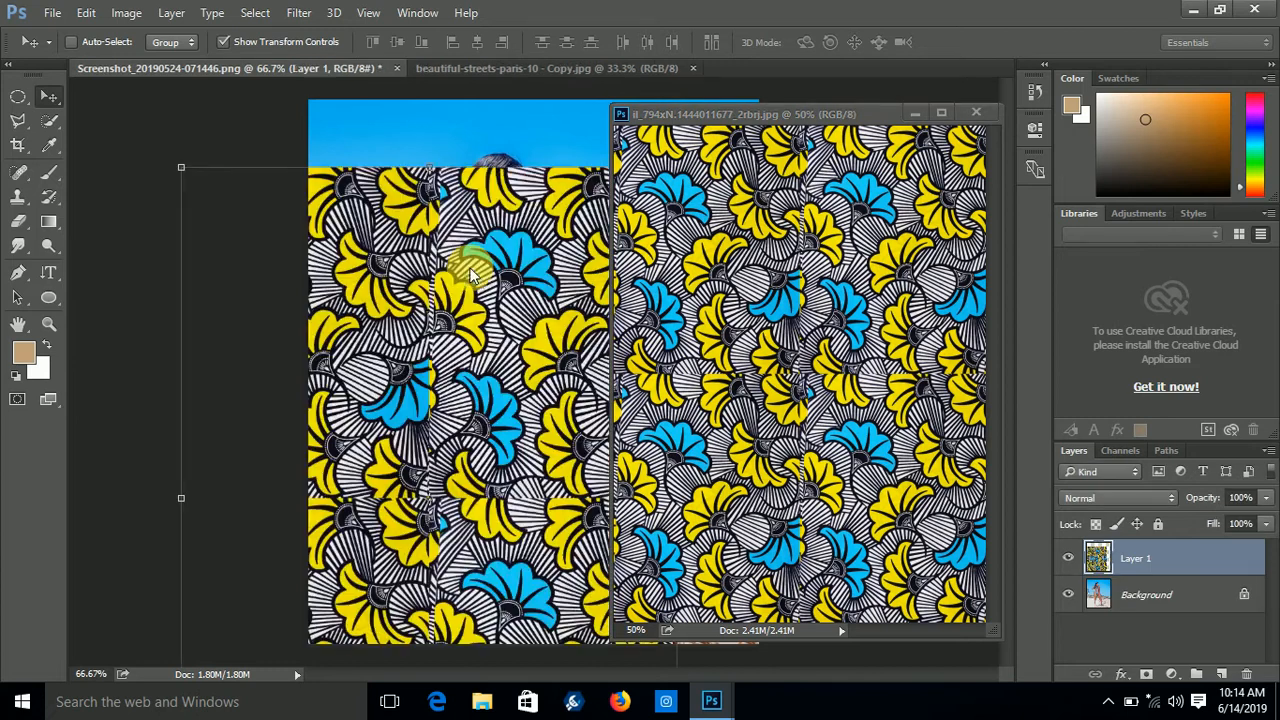
{"action": "left_click_drag", "start_coordinate": [855, 118], "coordinate": [849, 72]}
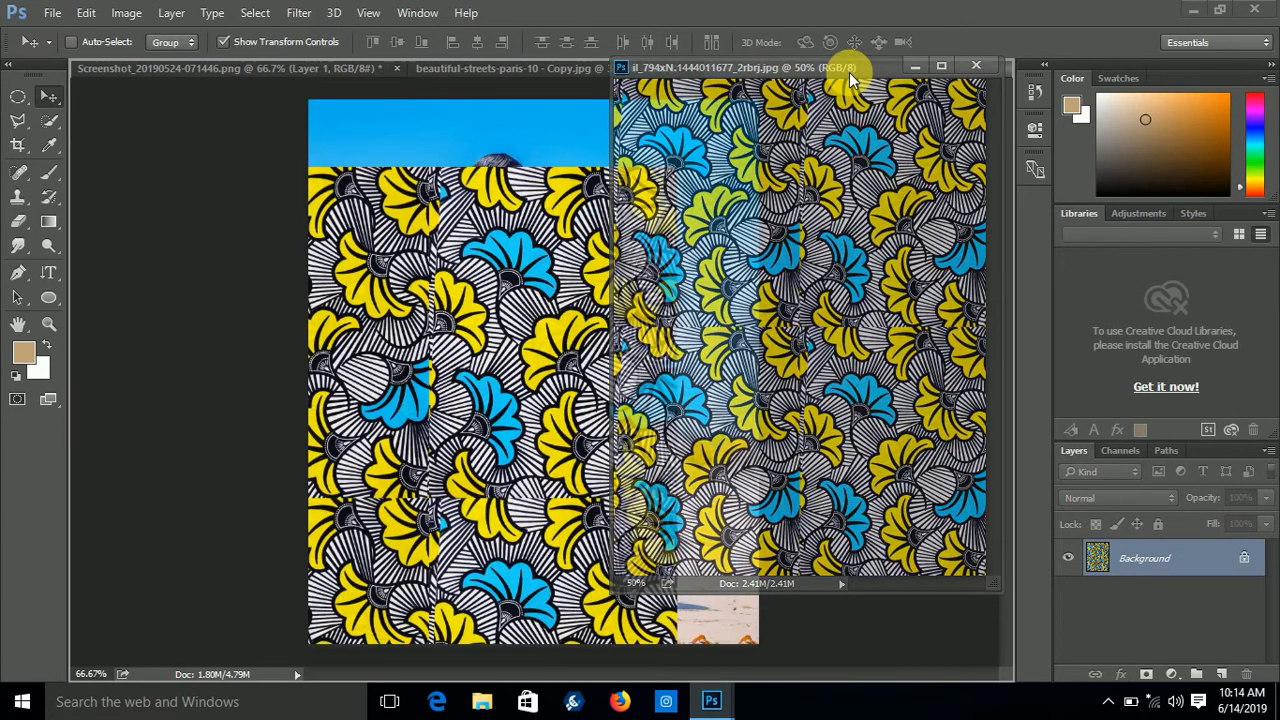
{"action": "left_click", "coordinate": [163, 68]}
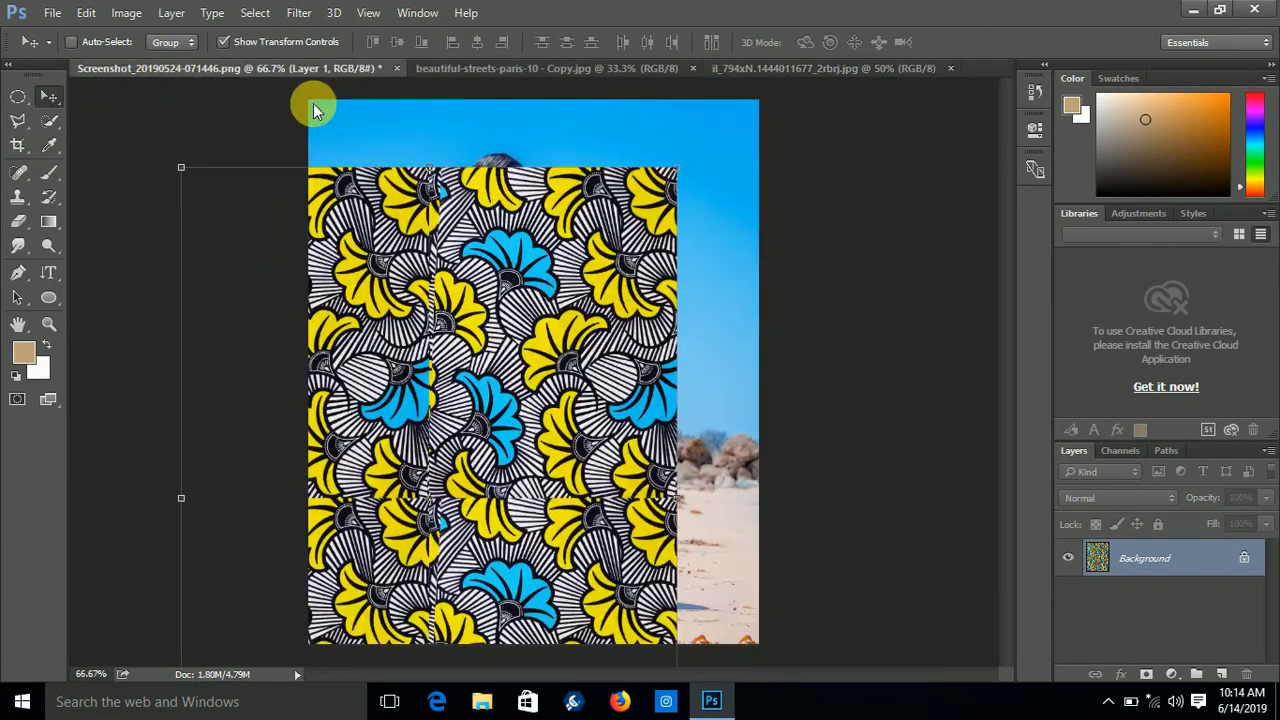
Step: Scale the pattern layer to about 40.7% width and 41.4% height, placed over the woman's body from chin to thighs
{"action": "left_click_drag", "start_coordinate": [490, 255], "coordinate": [541, 261]}
{"action": "left_click_drag", "start_coordinate": [724, 178], "coordinate": [562, 372]}
{"action": "left_click_drag", "start_coordinate": [481, 470], "coordinate": [557, 265]}
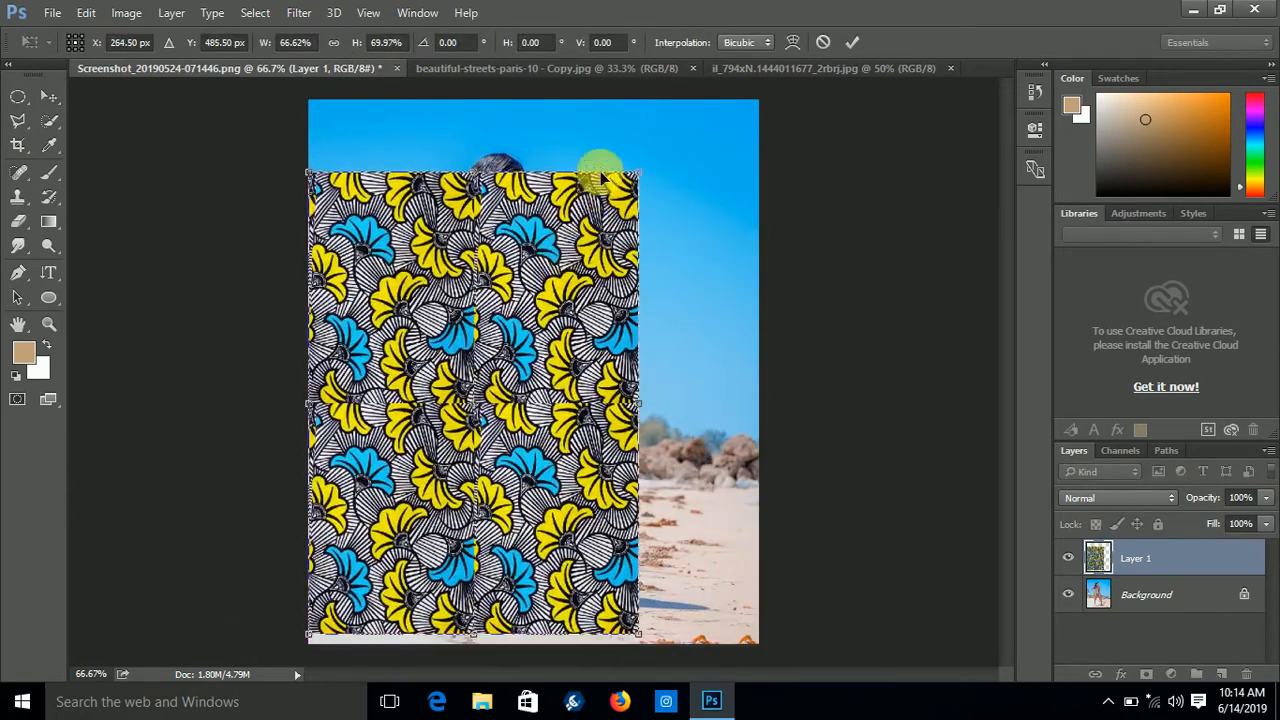
{"action": "left_click_drag", "start_coordinate": [629, 177], "coordinate": [567, 287]}
{"action": "left_click_drag", "start_coordinate": [508, 372], "coordinate": [554, 292]}
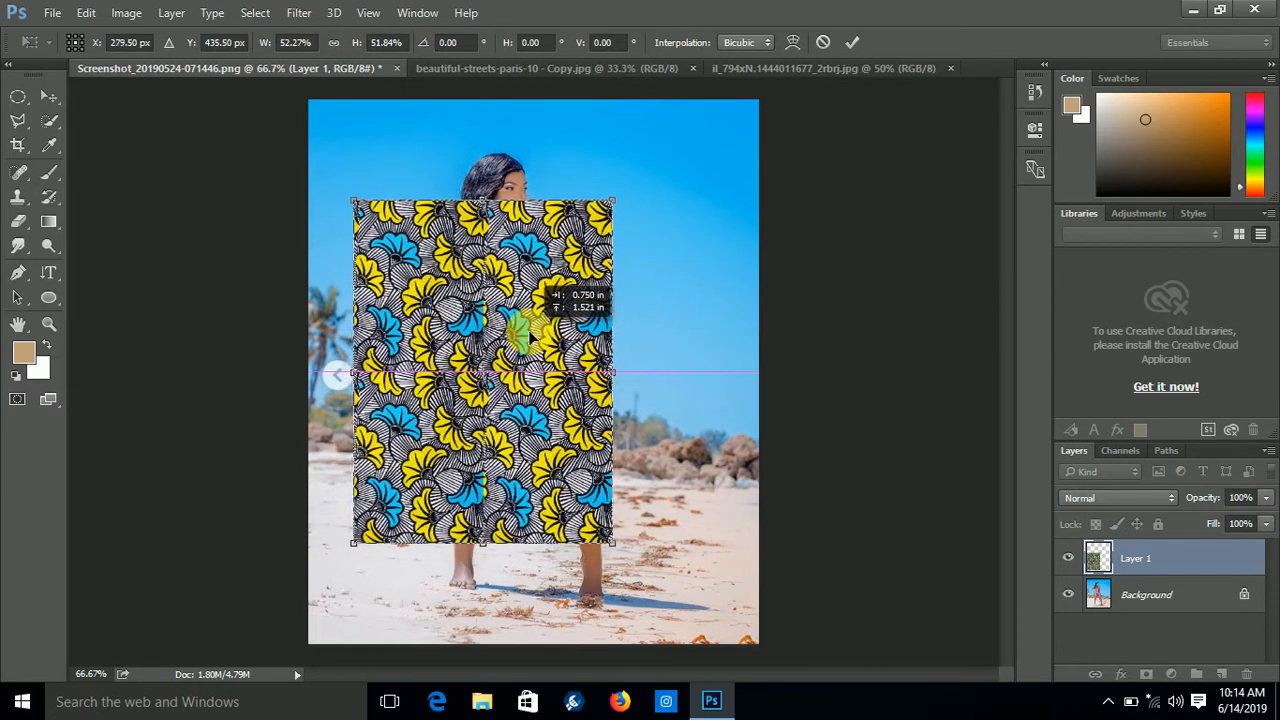
{"action": "left_click_drag", "start_coordinate": [362, 205], "coordinate": [388, 242]}
{"action": "left_click_drag", "start_coordinate": [452, 323], "coordinate": [473, 305]}
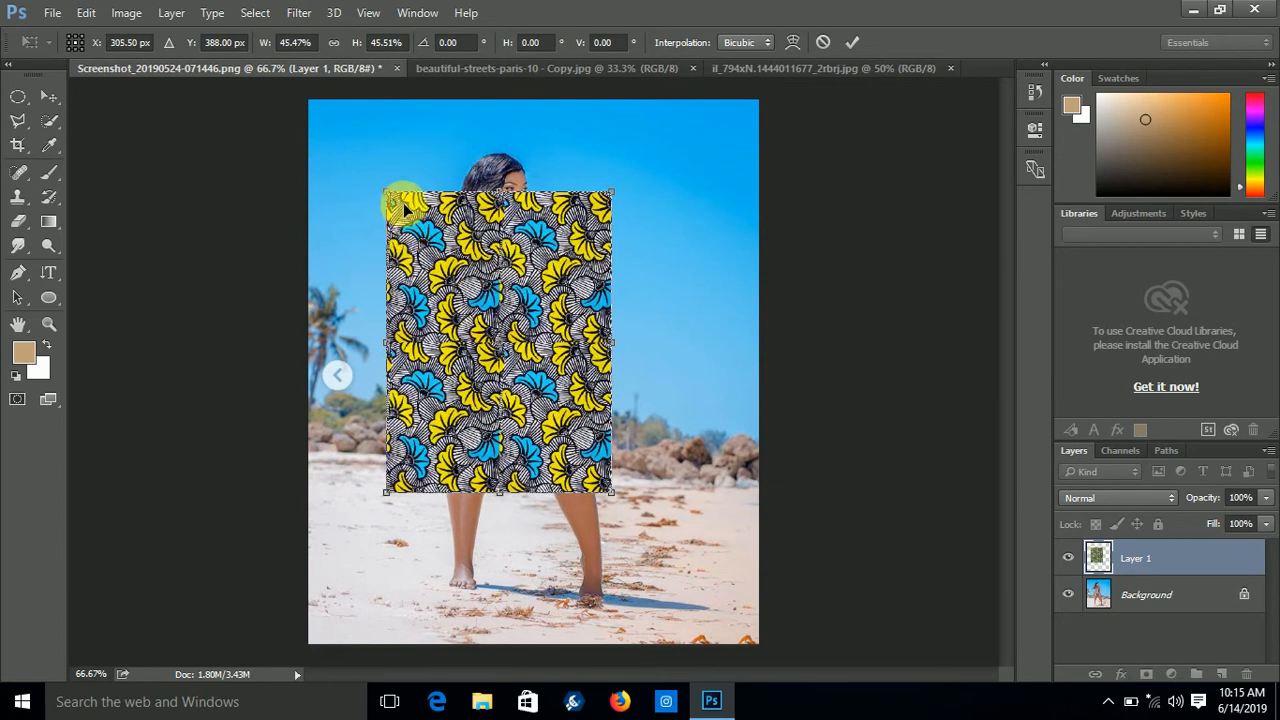
{"action": "left_click_drag", "start_coordinate": [386, 192], "coordinate": [412, 214]}
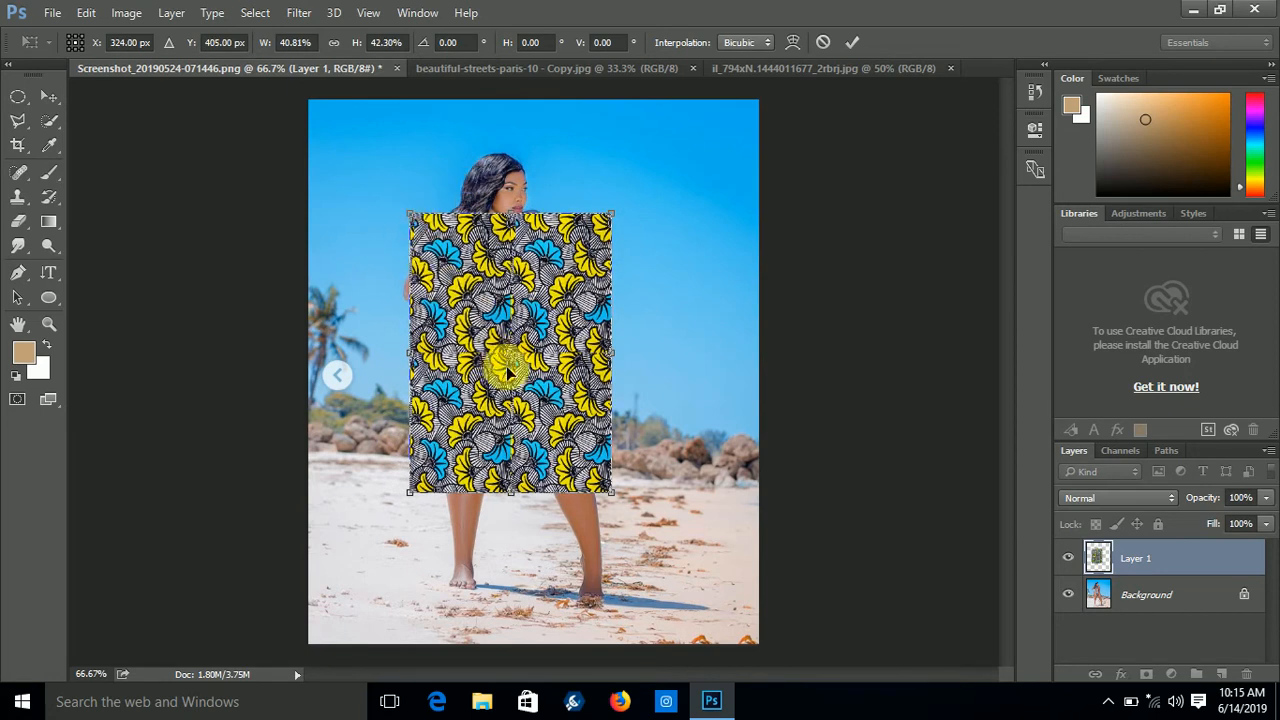
{"action": "left_click_drag", "start_coordinate": [507, 372], "coordinate": [501, 354]}
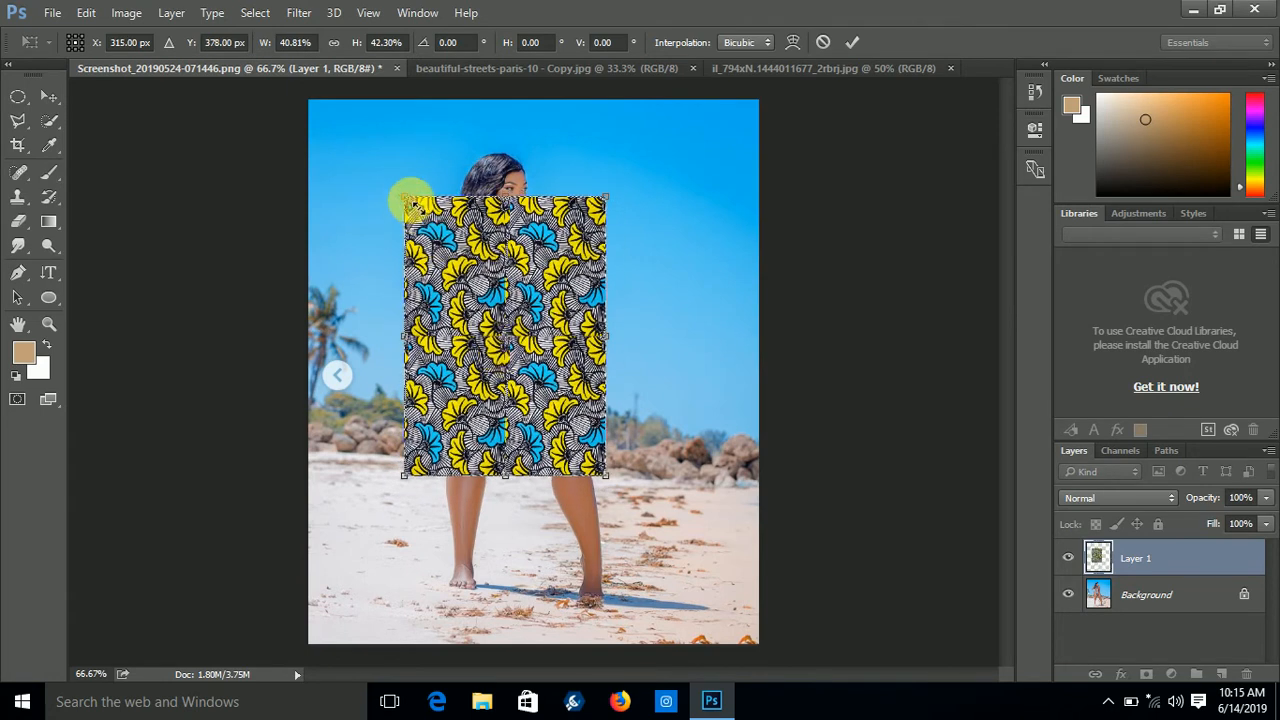
{"action": "left_click_drag", "start_coordinate": [412, 200], "coordinate": [414, 206]}
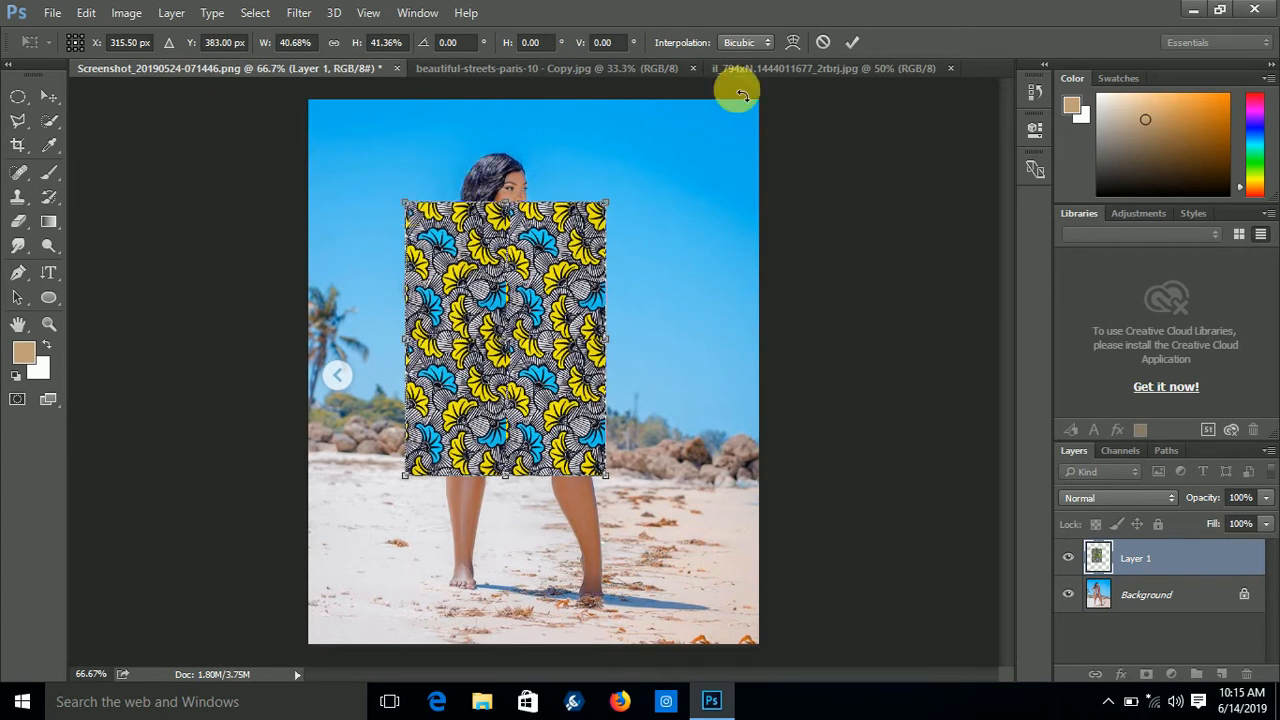
{"action": "left_click", "coordinate": [857, 41]}
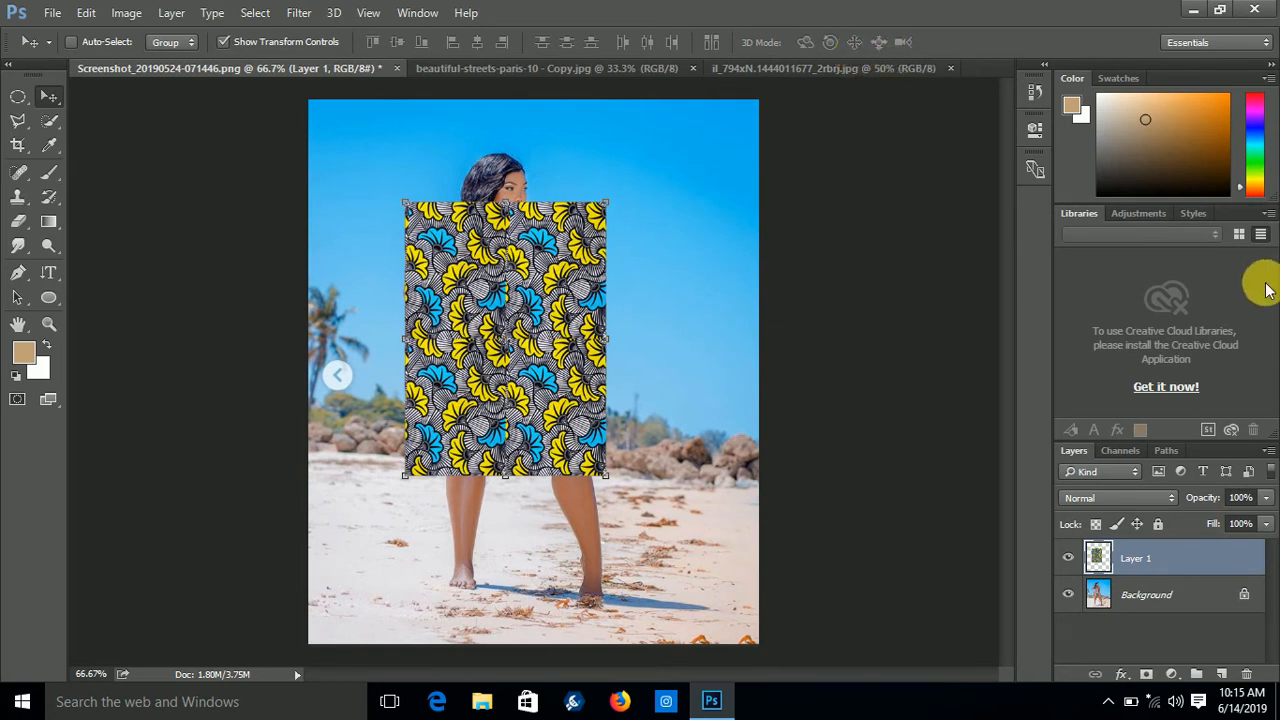
Step: Set the opacity of Layer 1 to 100% and hide the layer
{"action": "left_click", "coordinate": [1266, 500]}
{"action": "left_click_drag", "start_coordinate": [1166, 520], "coordinate": [1266, 515]}
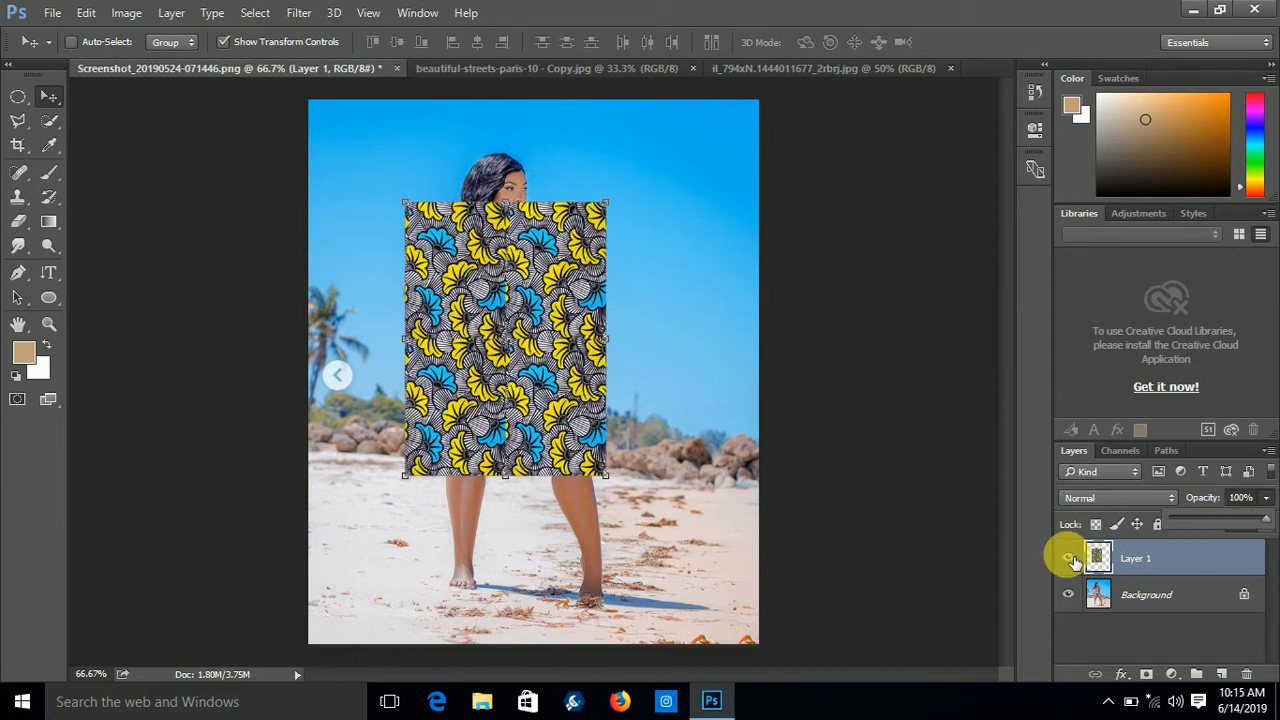
{"action": "left_click", "coordinate": [1068, 558]}
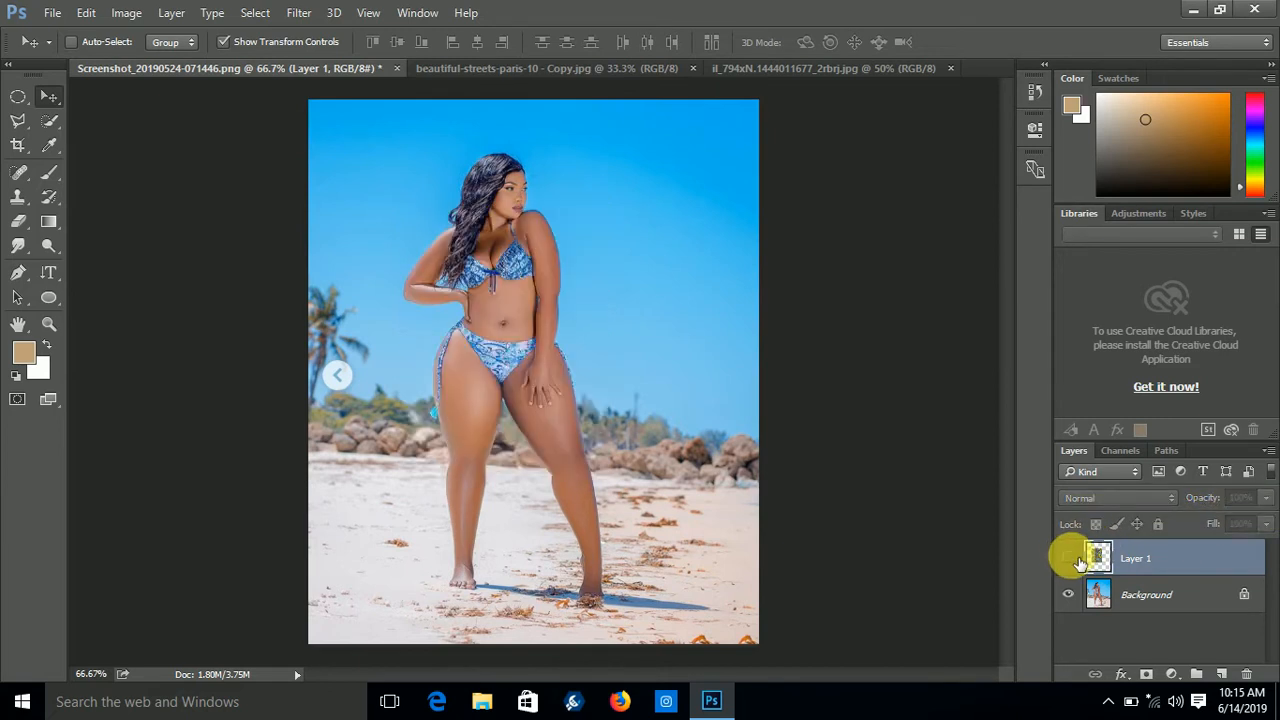
{"action": "left_click", "coordinate": [1077, 561]}
{"action": "left_click", "coordinate": [1079, 563]}
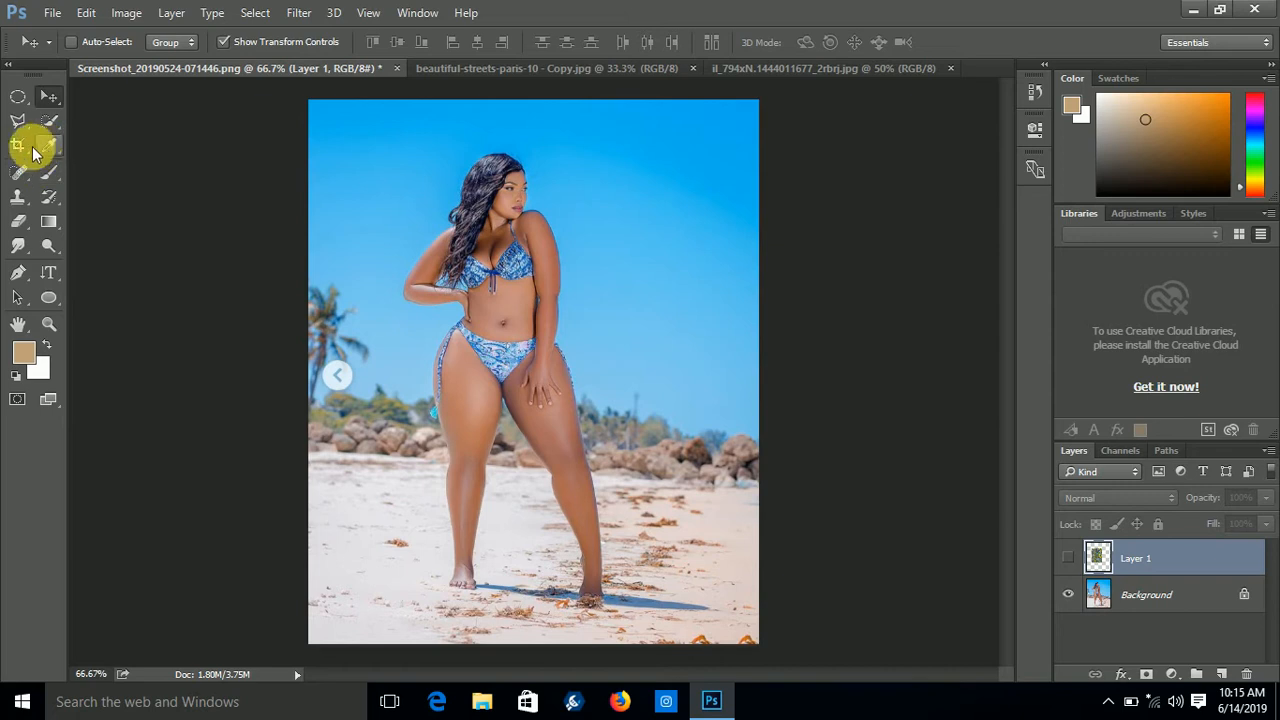
Step: Start a Pen tool path at the hair beside the neck, running below the chin and down beside the bikini strap toward the armpit
{"action": "left_click", "coordinate": [50, 325]}
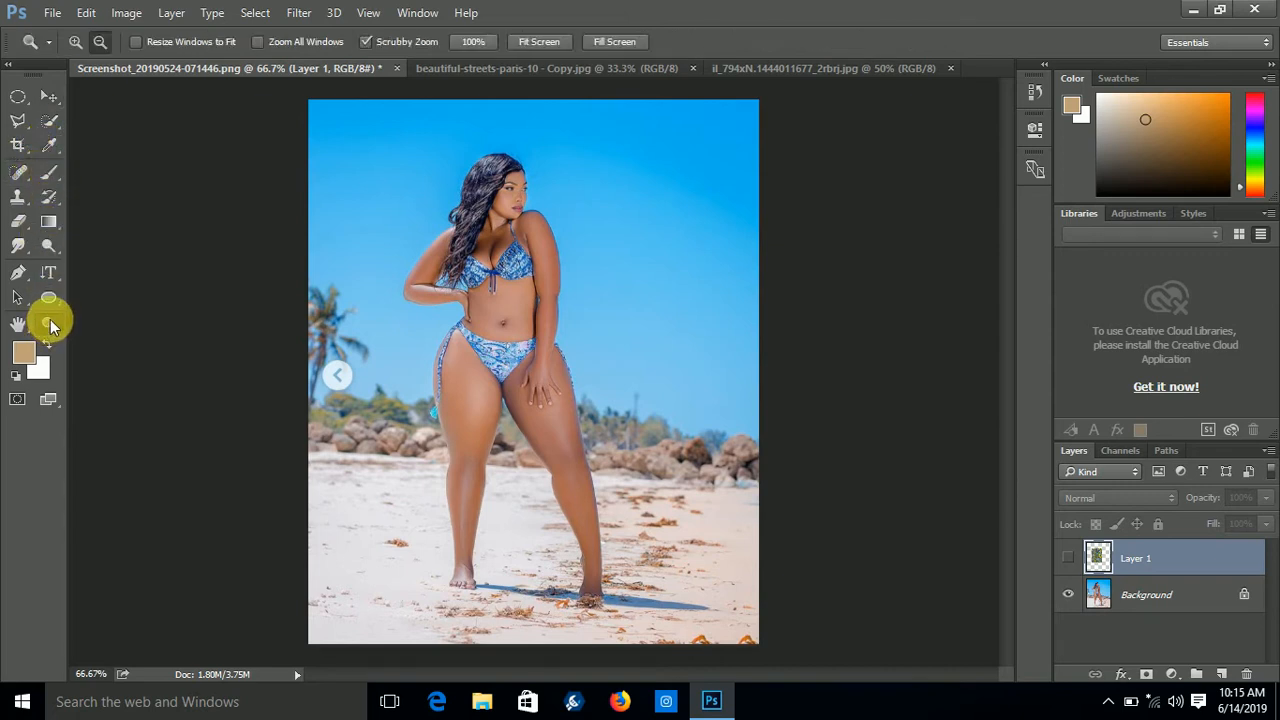
{"action": "left_click_drag", "start_coordinate": [510, 375], "coordinate": [538, 400]}
{"action": "scroll", "coordinate": [538, 400], "scroll_direction": "up", "scroll_amount": 1}
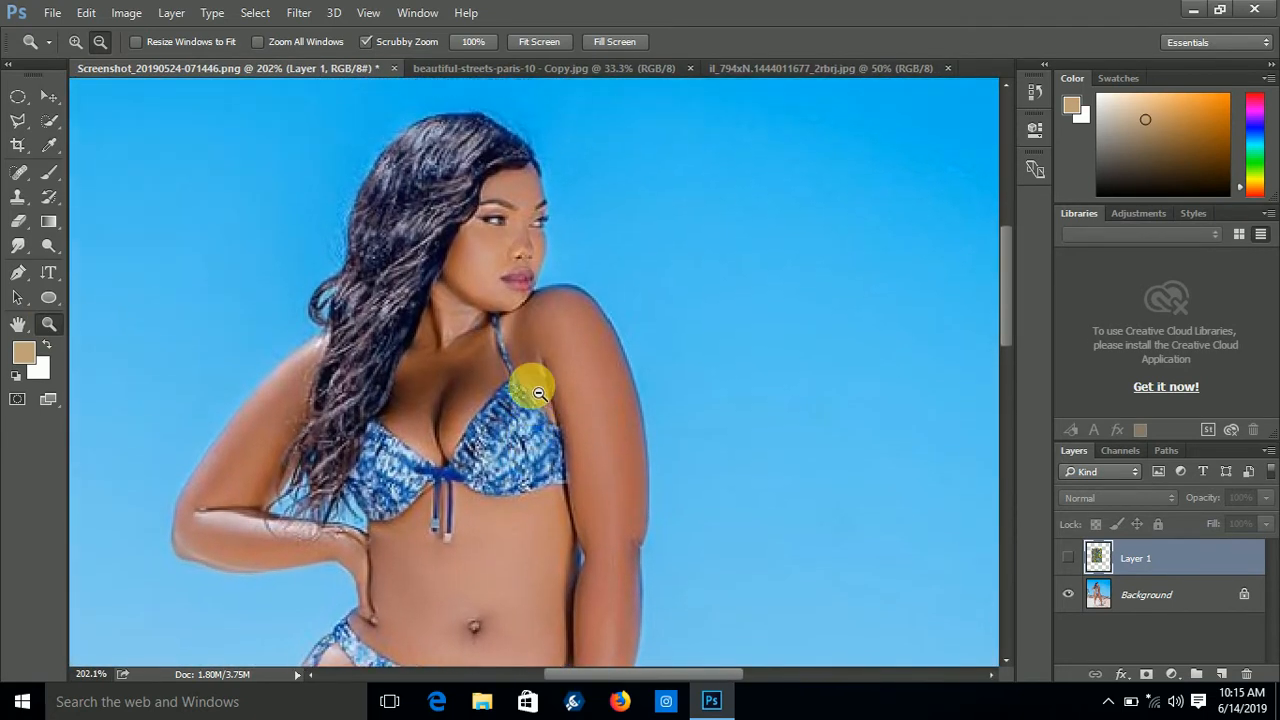
{"action": "left_click", "coordinate": [18, 274]}
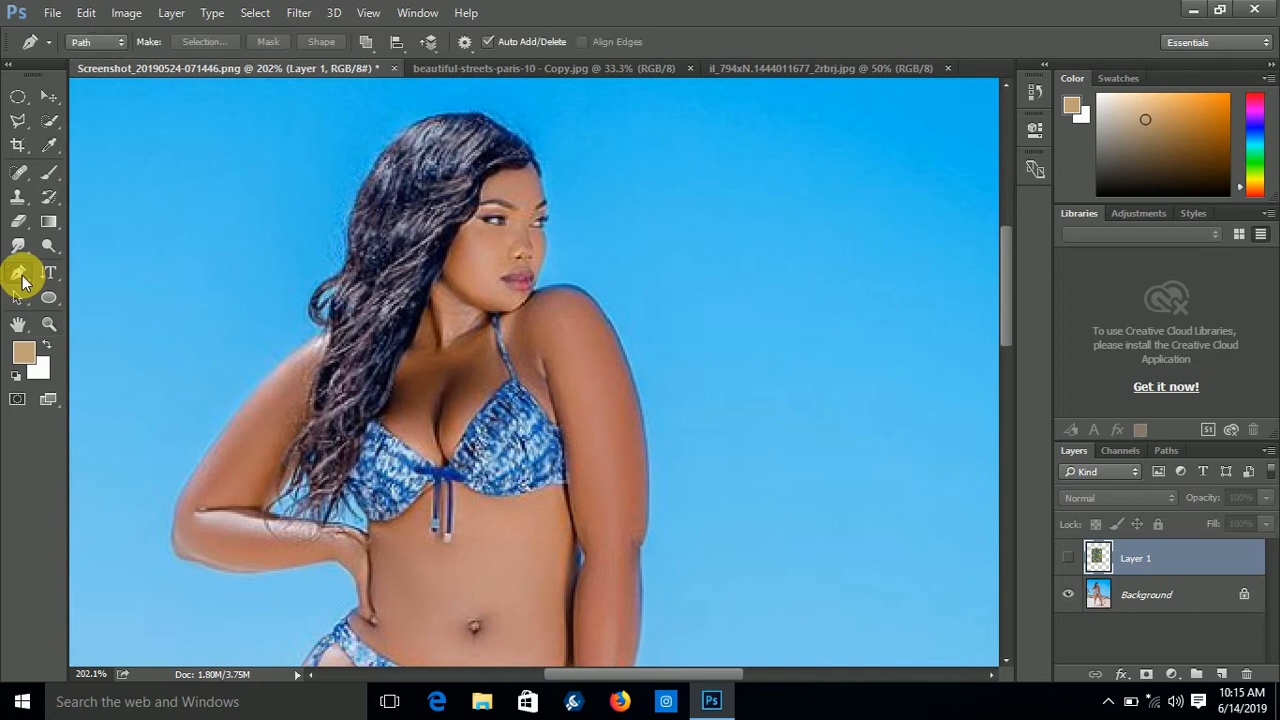
{"action": "left_click", "coordinate": [426, 303]}
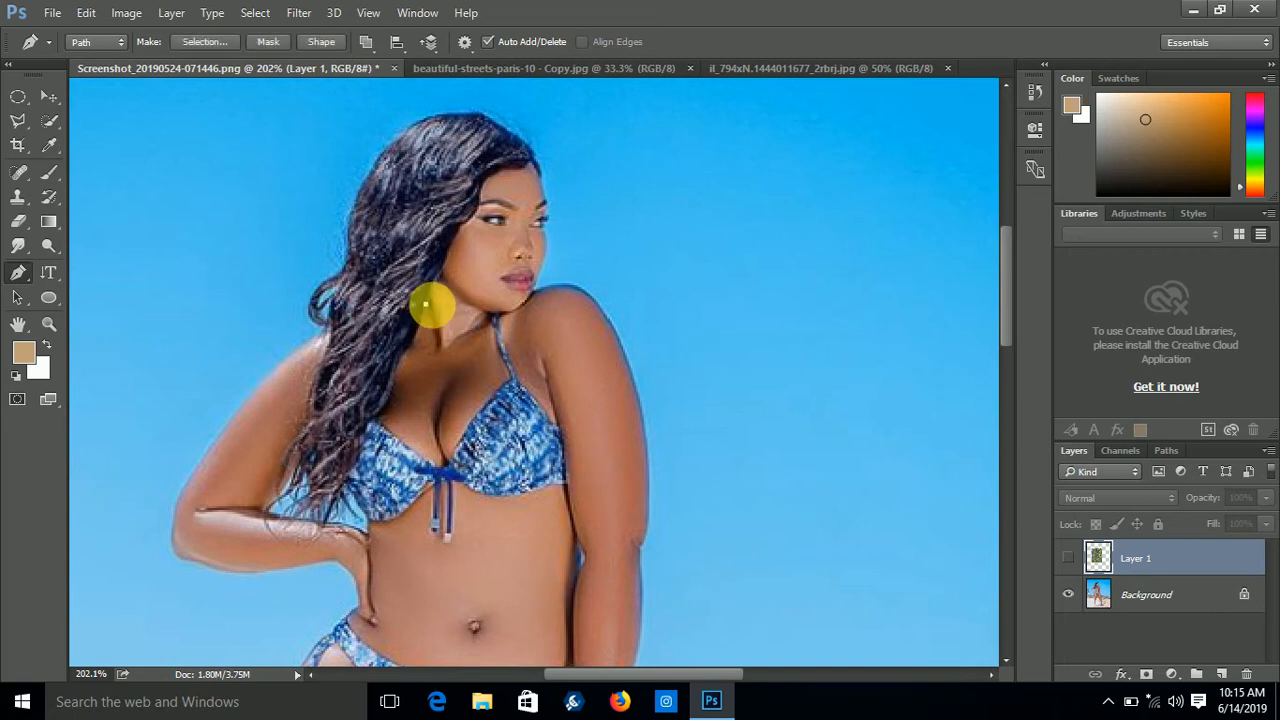
{"action": "left_click", "coordinate": [497, 317]}
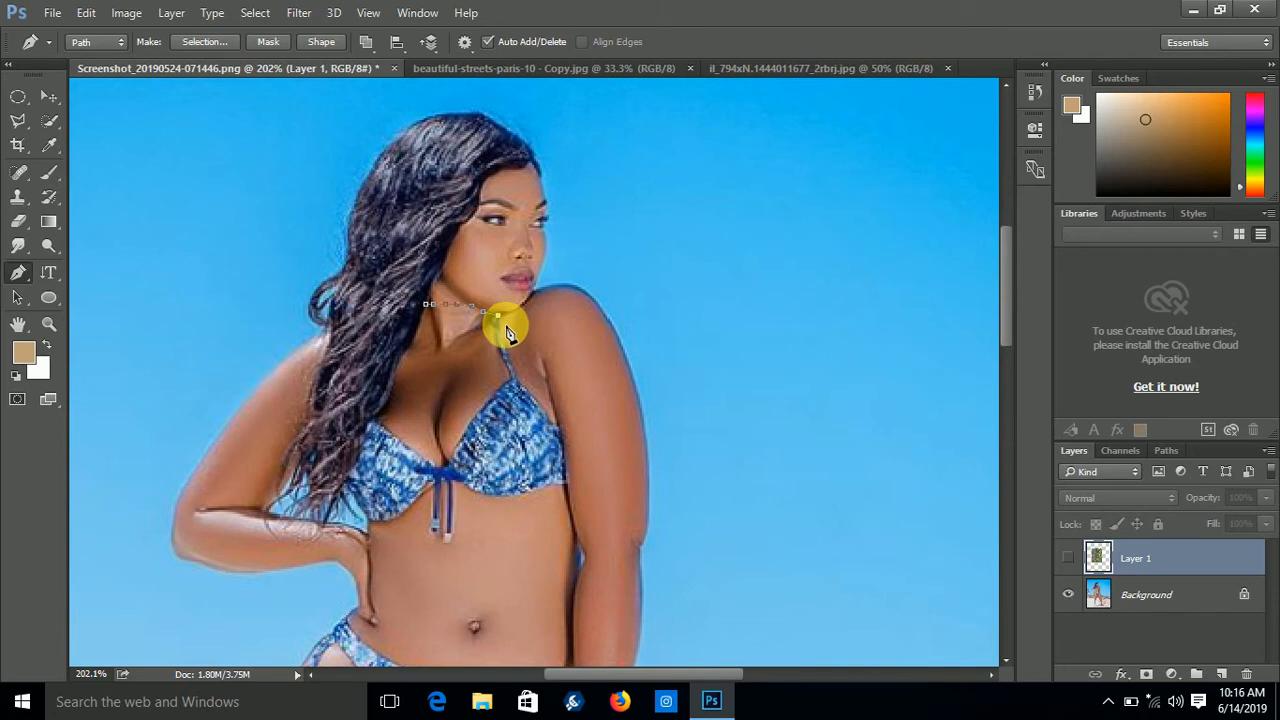
{"action": "left_click", "coordinate": [513, 348]}
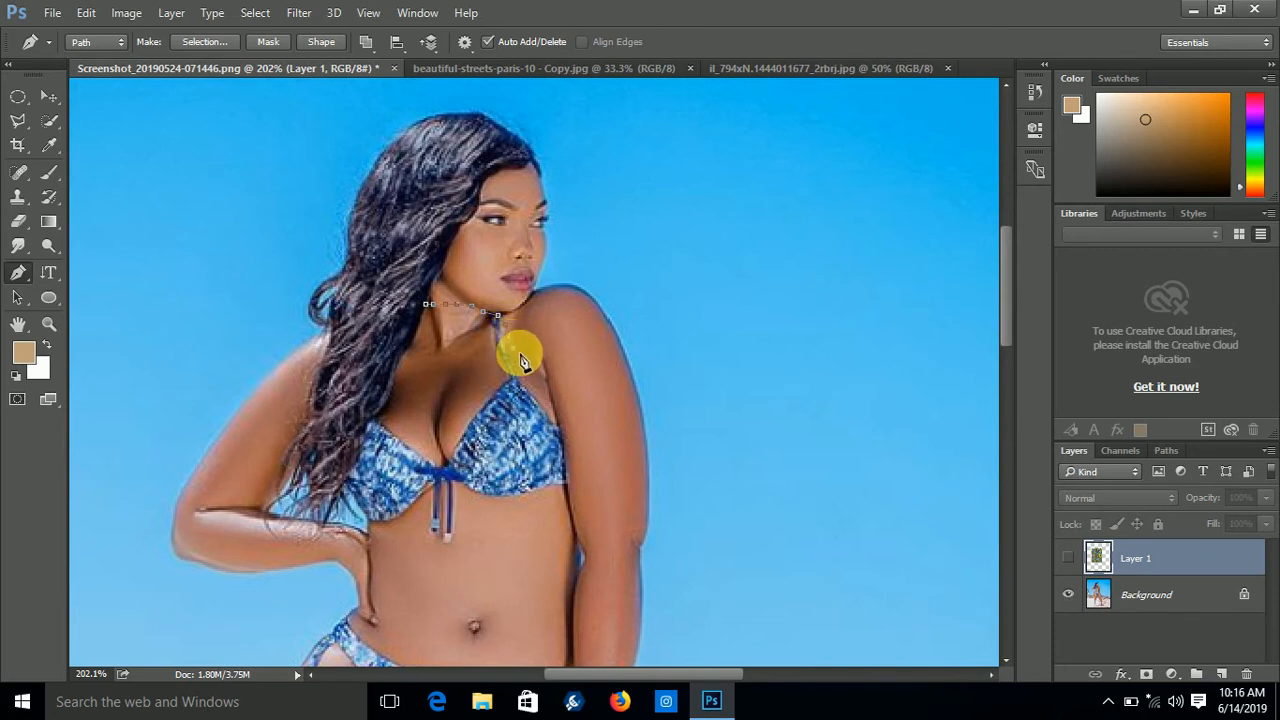
{"action": "left_click", "coordinate": [525, 363]}
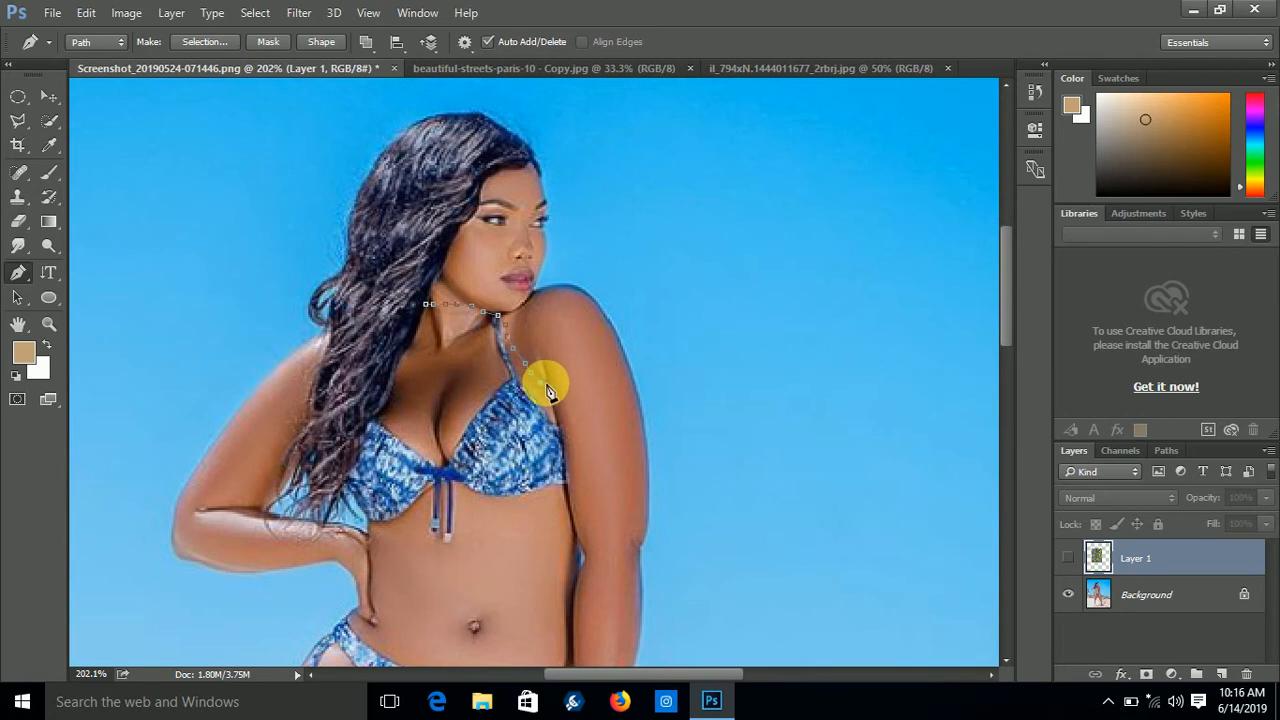
Step: Continue the path from the armpit down the side of the torso, along the inner edge of the hanging arm to the wrist
{"action": "scroll", "coordinate": [554, 372], "scroll_direction": "down", "scroll_amount": 1}
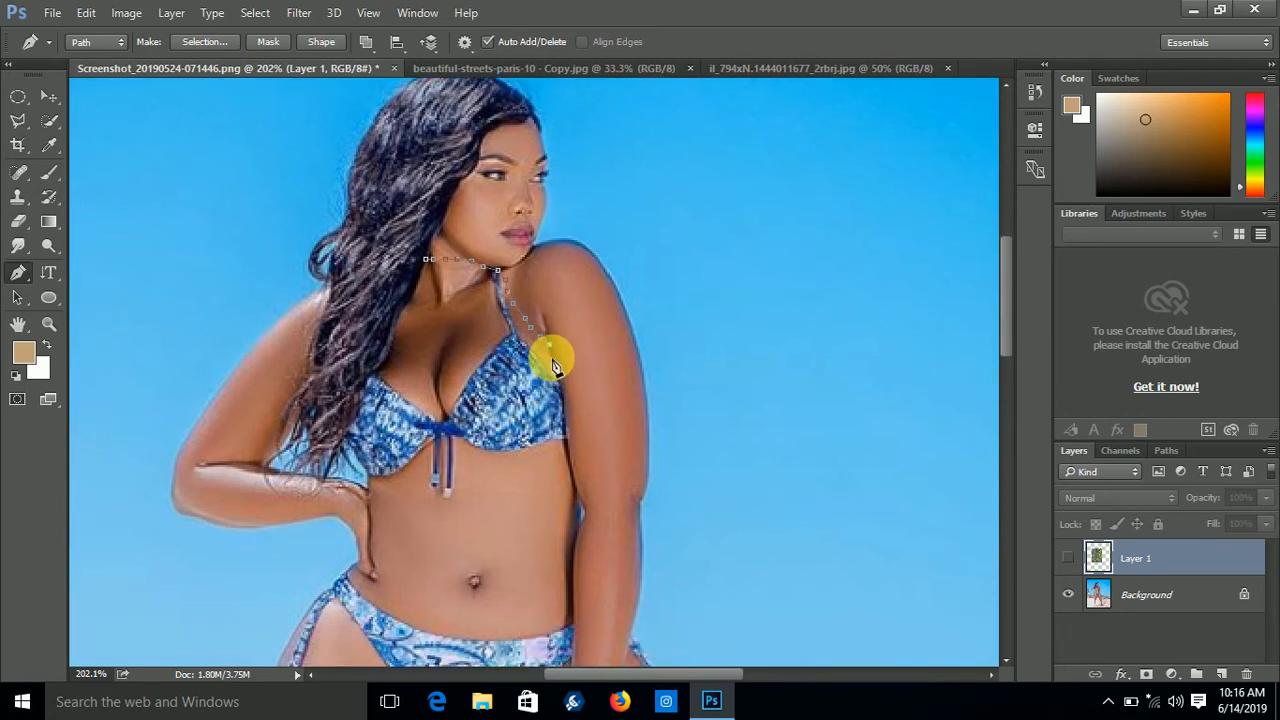
{"action": "scroll", "coordinate": [548, 420], "scroll_direction": "down", "scroll_amount": 2}
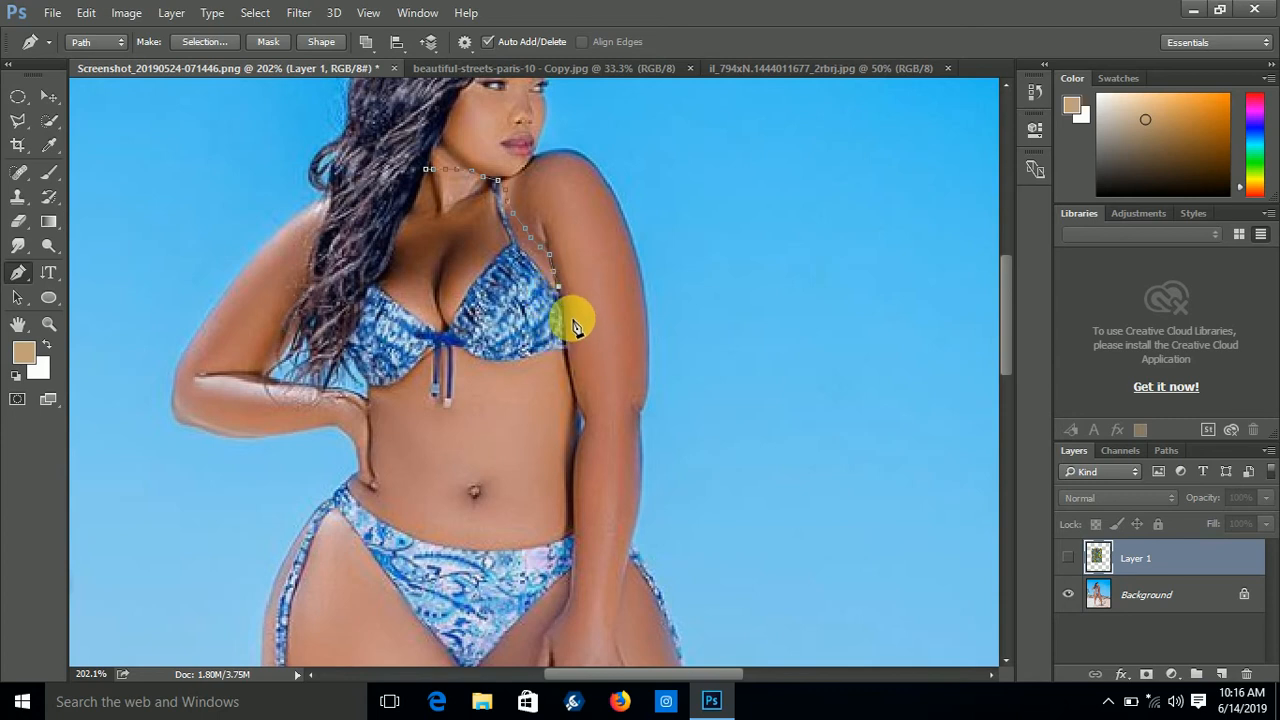
{"action": "left_click", "coordinate": [559, 318]}
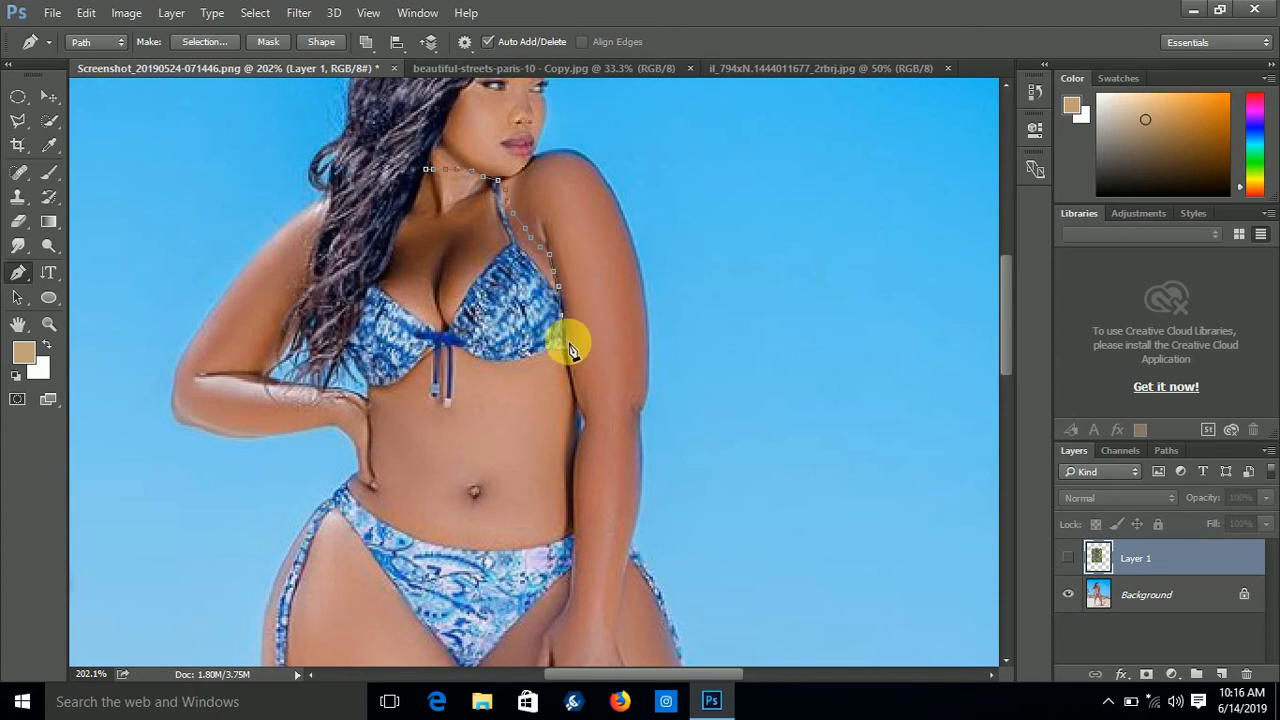
{"action": "left_click", "coordinate": [566, 350]}
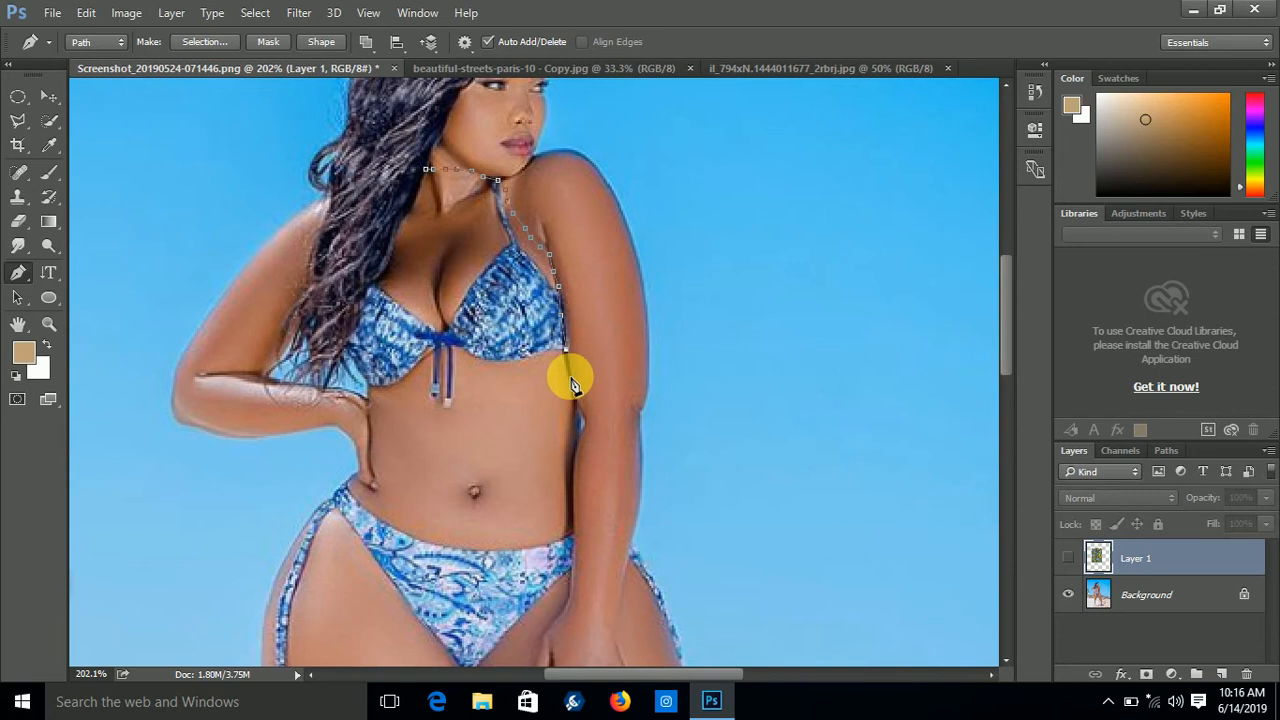
{"action": "left_click", "coordinate": [569, 377]}
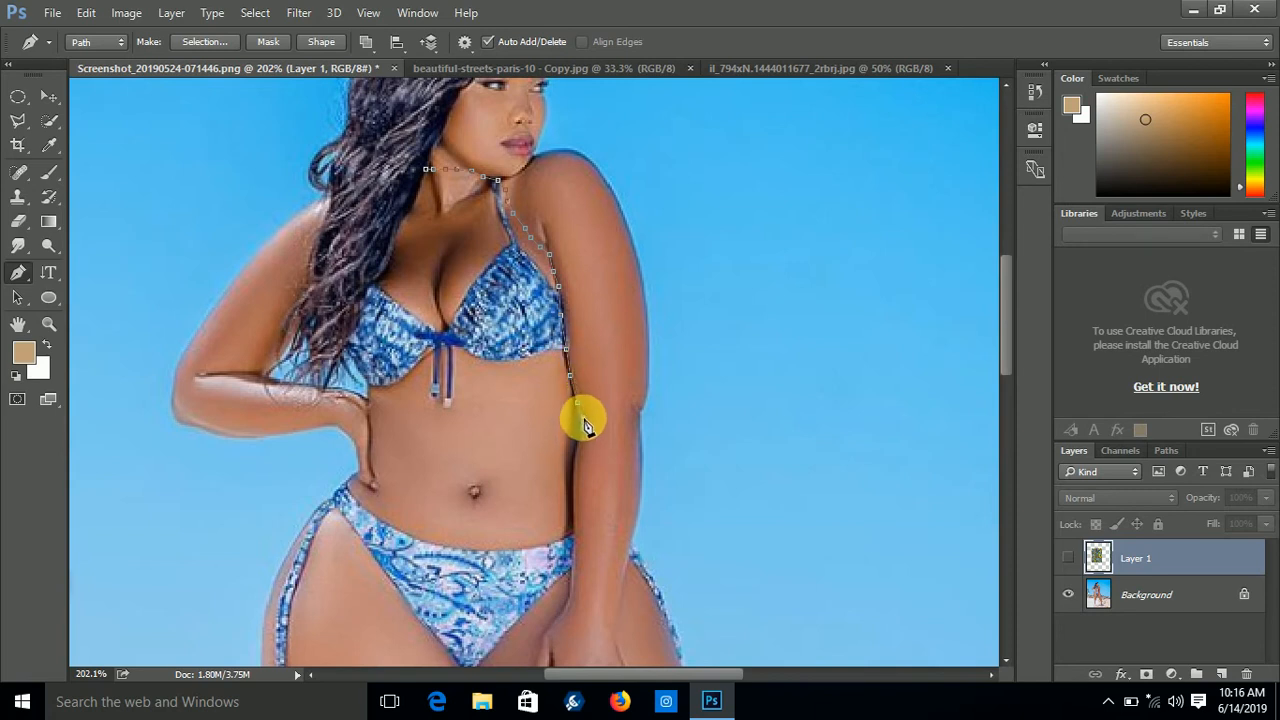
{"action": "left_click", "coordinate": [582, 422]}
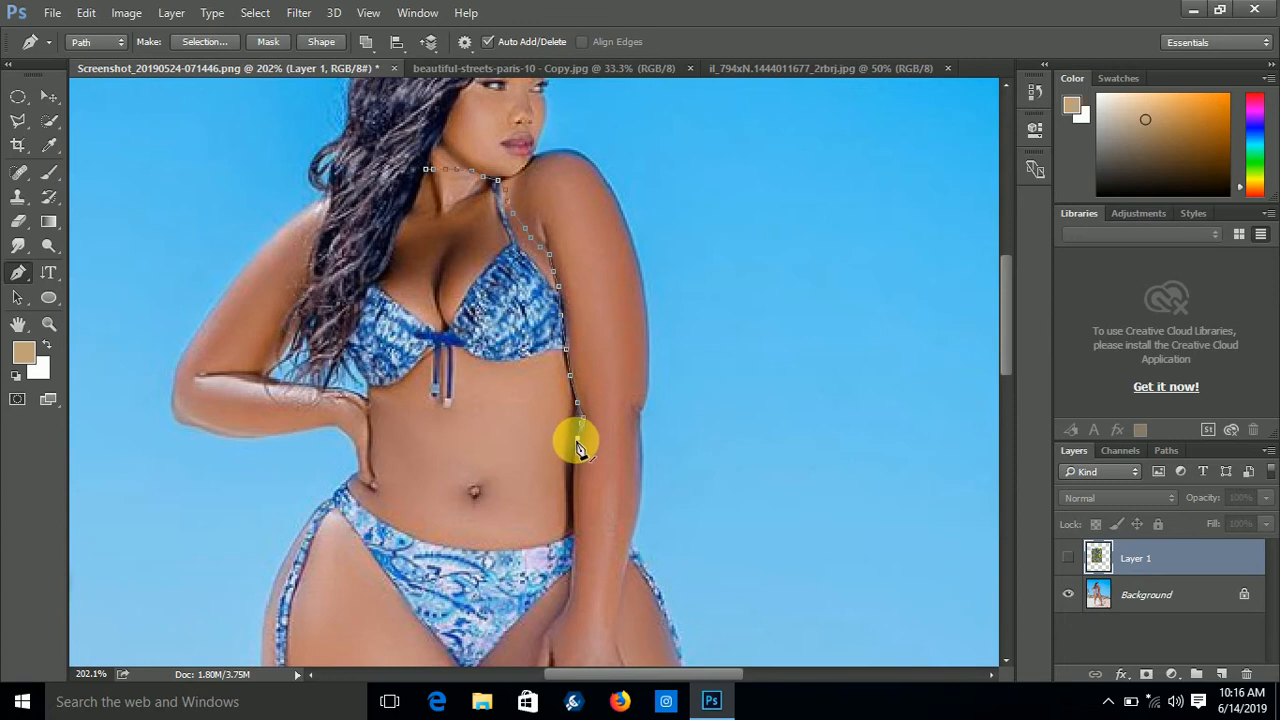
{"action": "scroll", "coordinate": [572, 437], "scroll_direction": "down", "scroll_amount": 2}
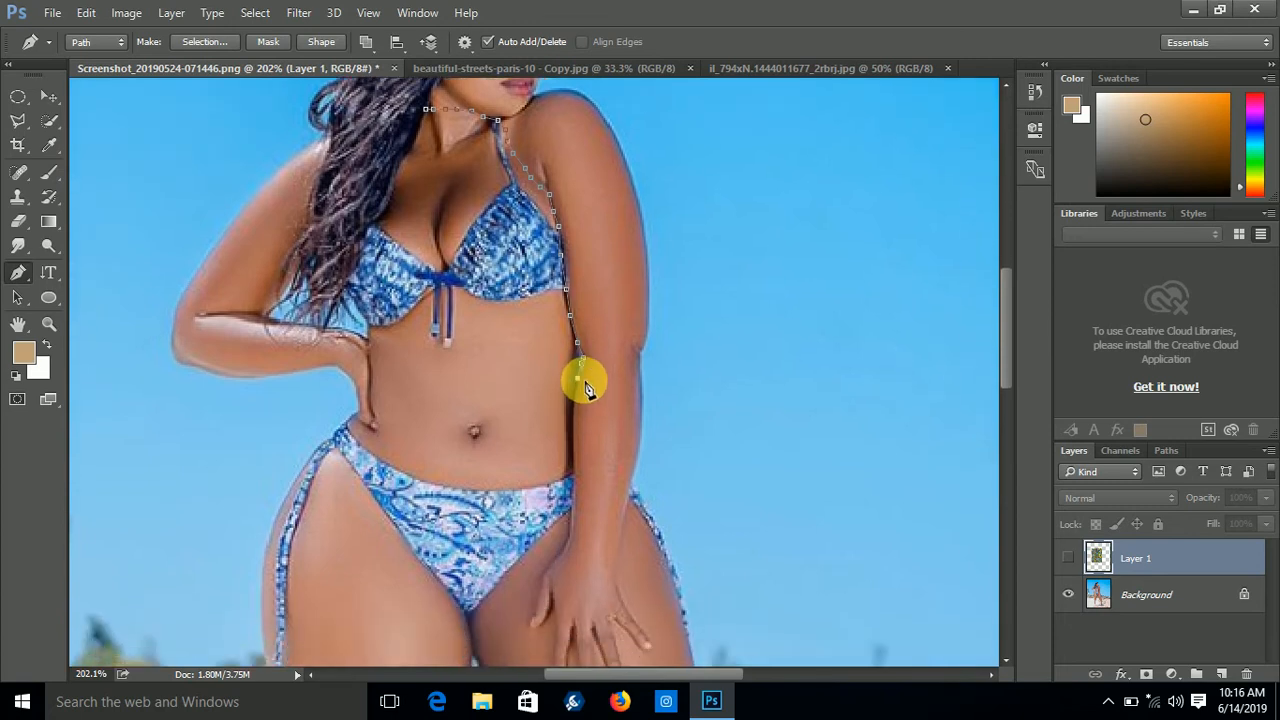
{"action": "left_click", "coordinate": [573, 440]}
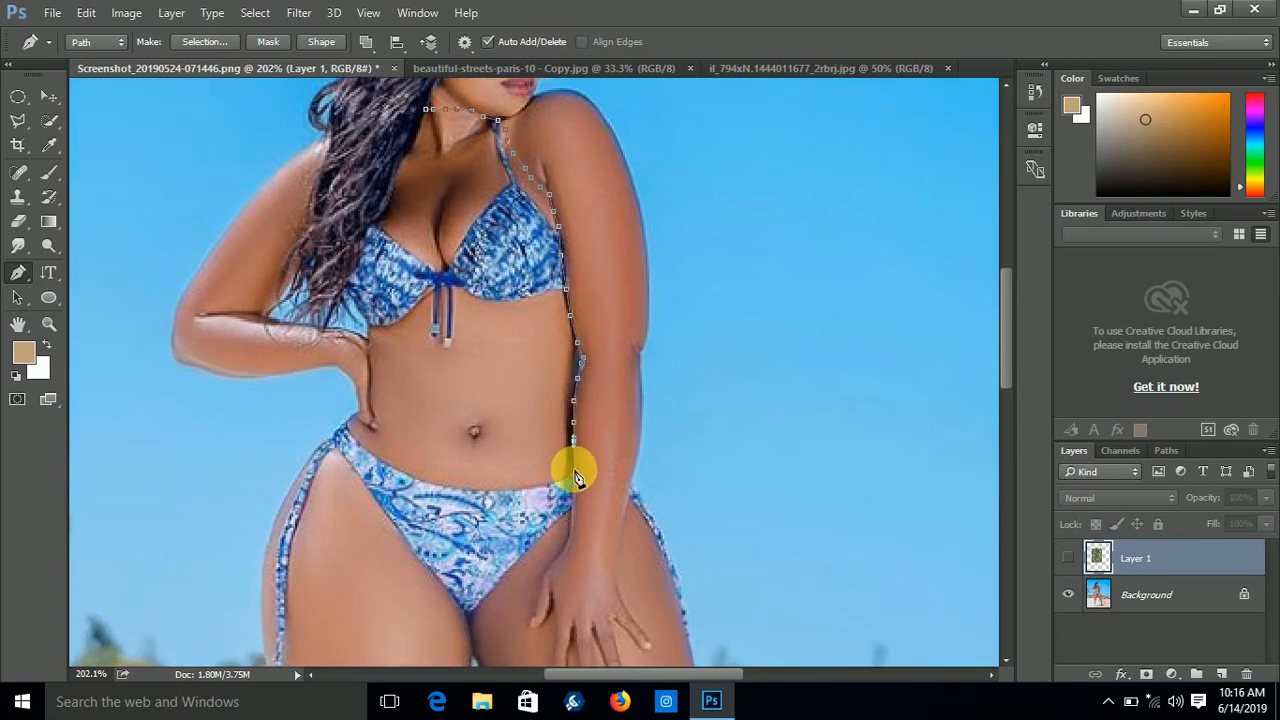
{"action": "scroll", "coordinate": [574, 482], "scroll_direction": "down", "scroll_amount": 2}
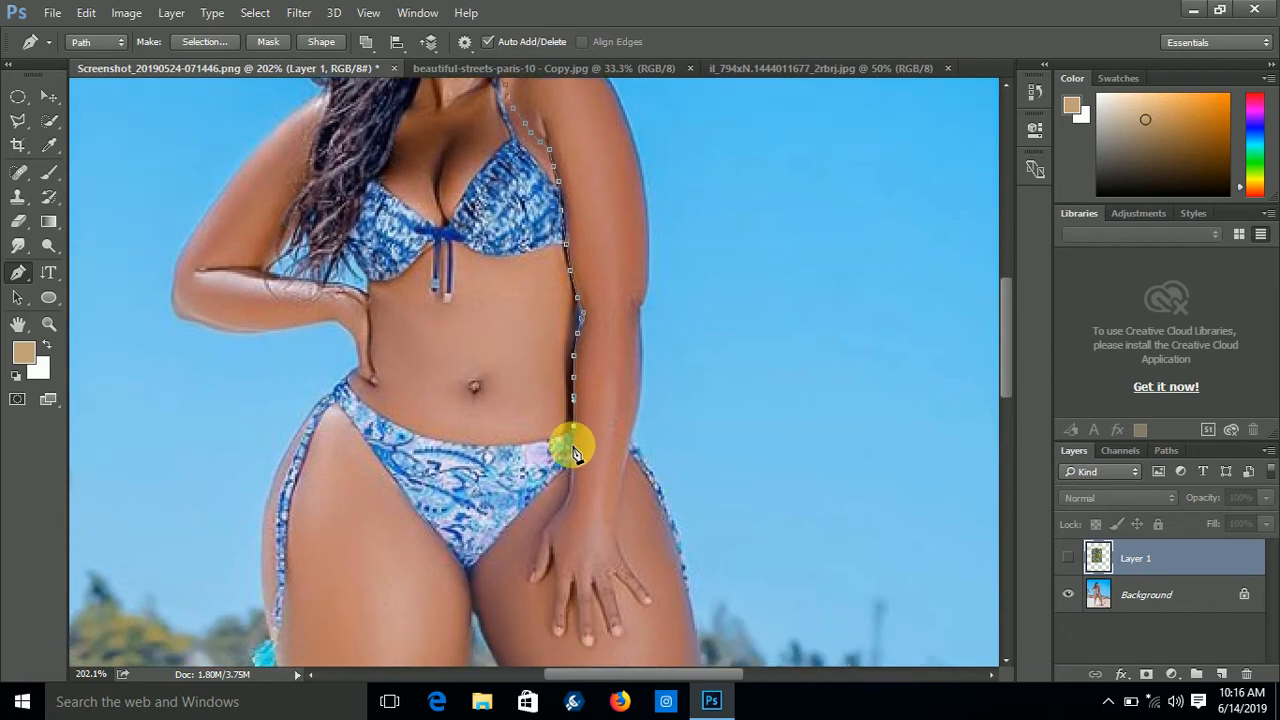
{"action": "scroll", "coordinate": [576, 440], "scroll_direction": "down", "scroll_amount": 4}
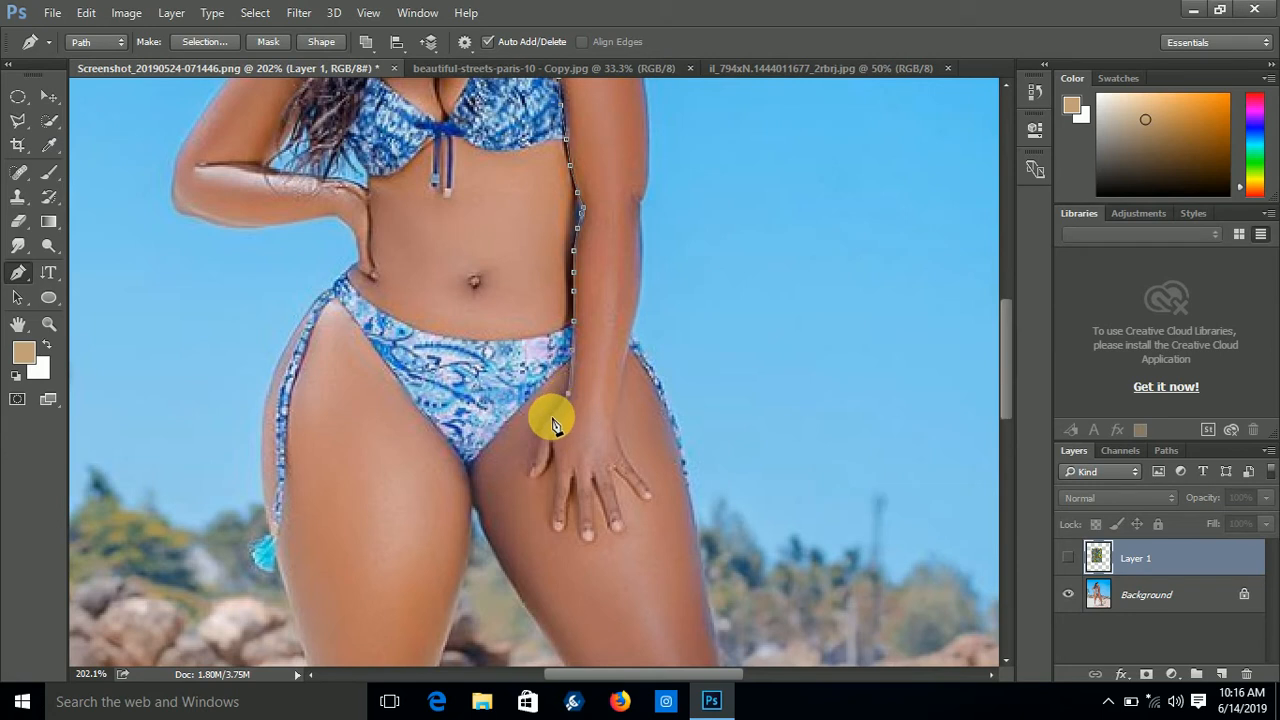
Step: Trace the path around each finger of the hand on the thigh and up the outer wrist to the hip
{"action": "left_click", "coordinate": [545, 432]}
{"action": "scroll", "coordinate": [543, 440], "scroll_direction": "down", "scroll_amount": 3}
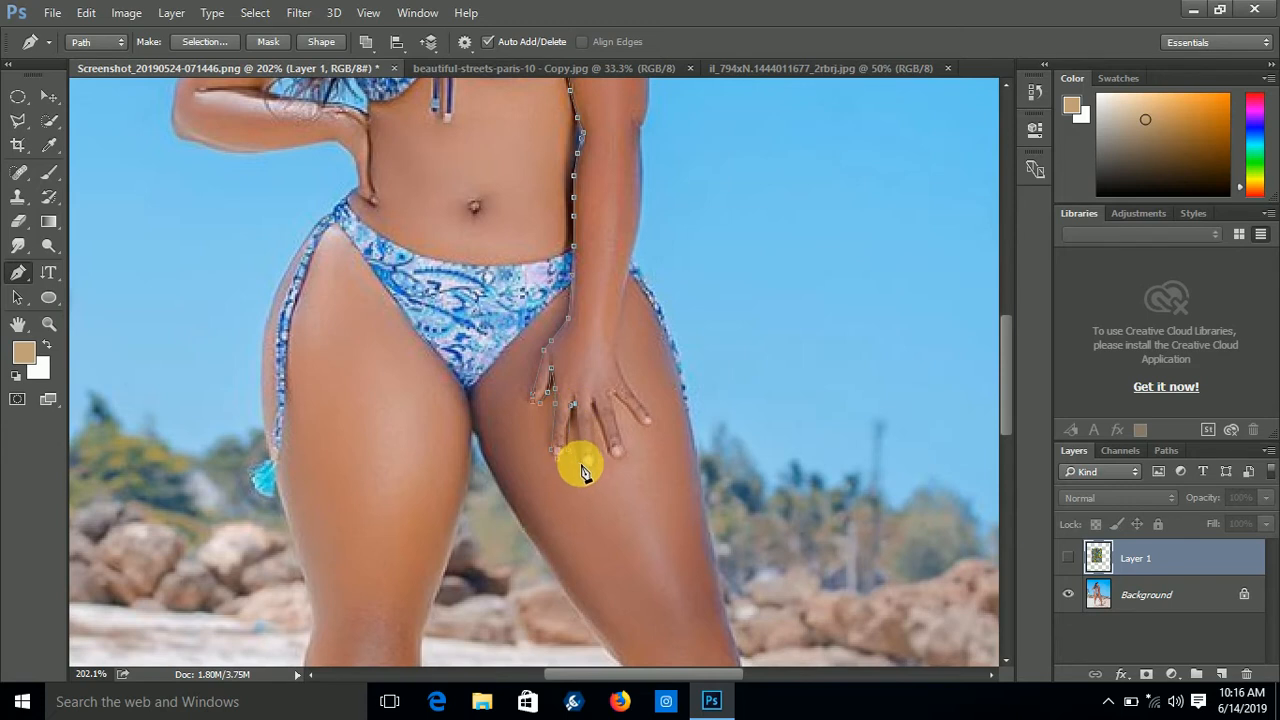
{"action": "left_click", "coordinate": [594, 406]}
{"action": "left_click", "coordinate": [620, 454]}
{"action": "left_click", "coordinate": [612, 401]}
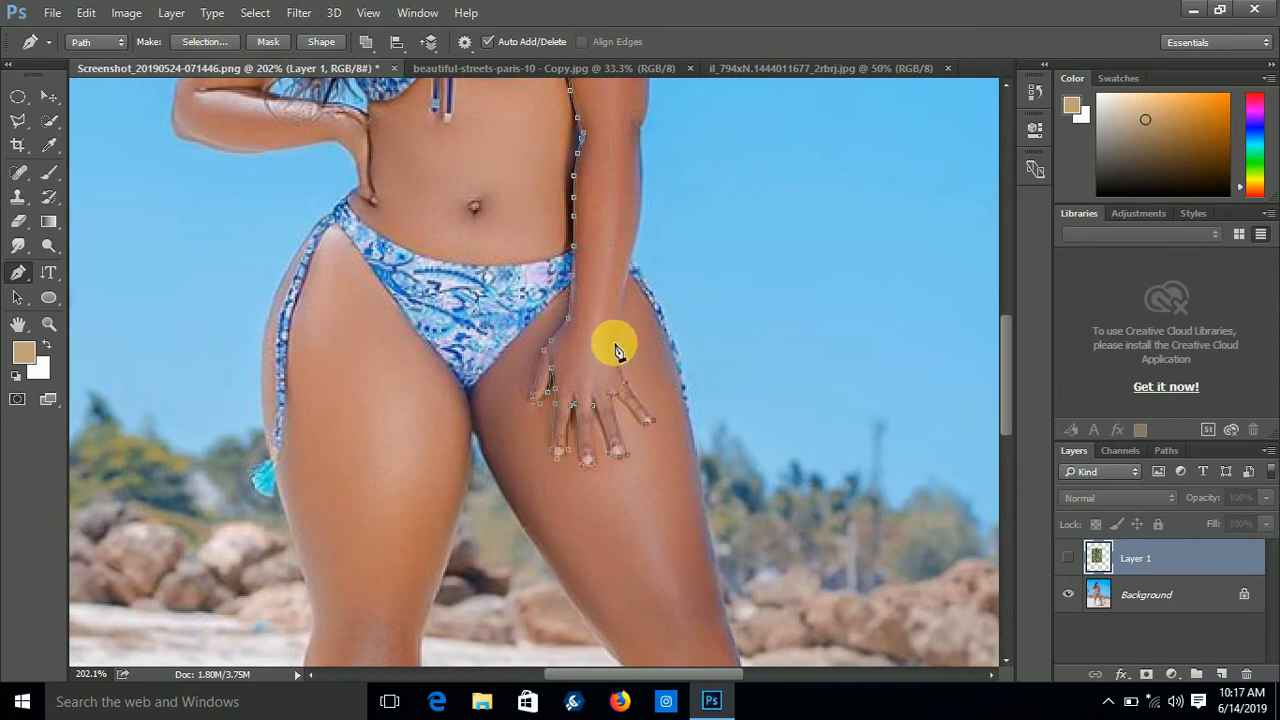
{"action": "left_click", "coordinate": [632, 258]}
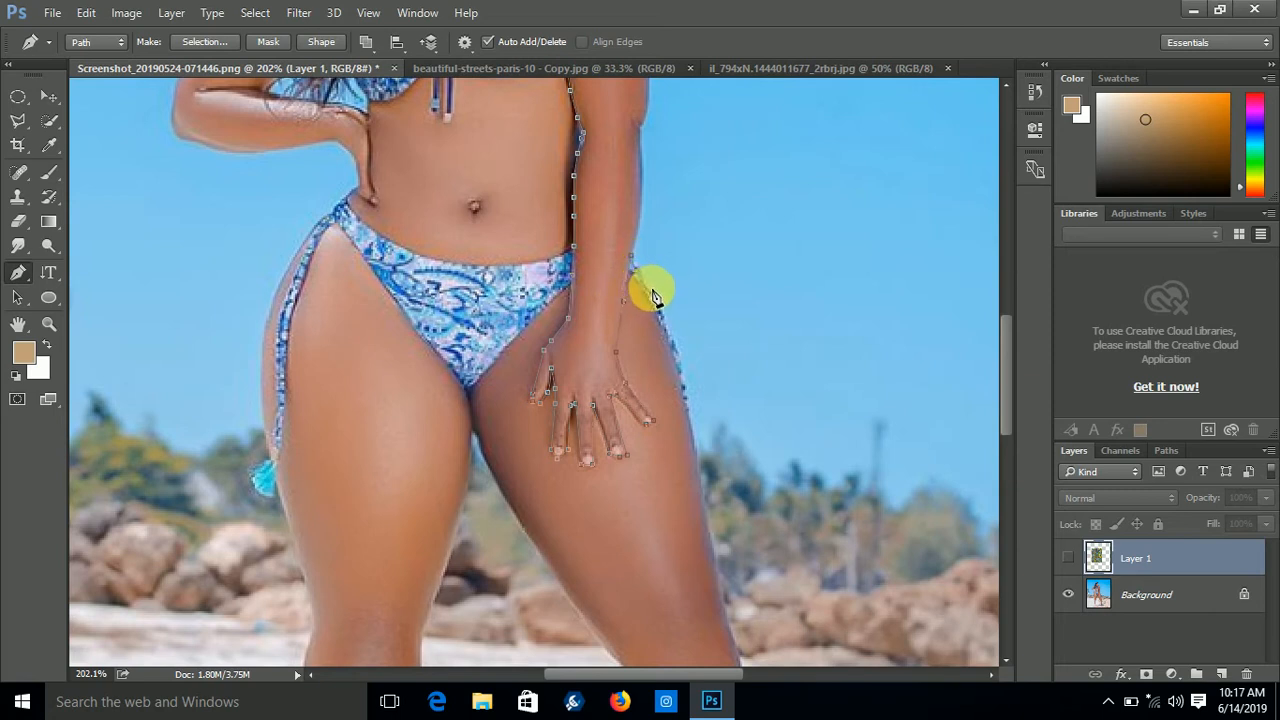
Step: Delete the latest misplaced New Anchor Point states at the outer hip from the history
{"action": "left_click", "coordinate": [1034, 91]}
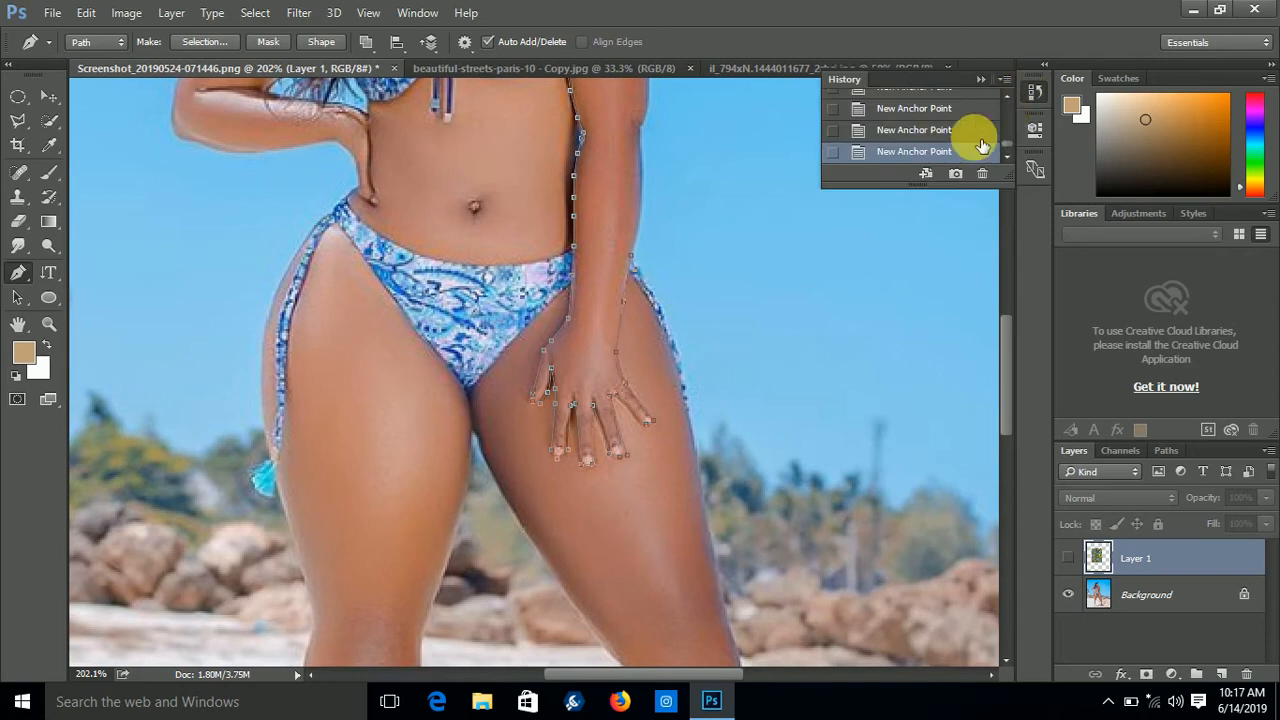
{"action": "left_click", "coordinate": [980, 173]}
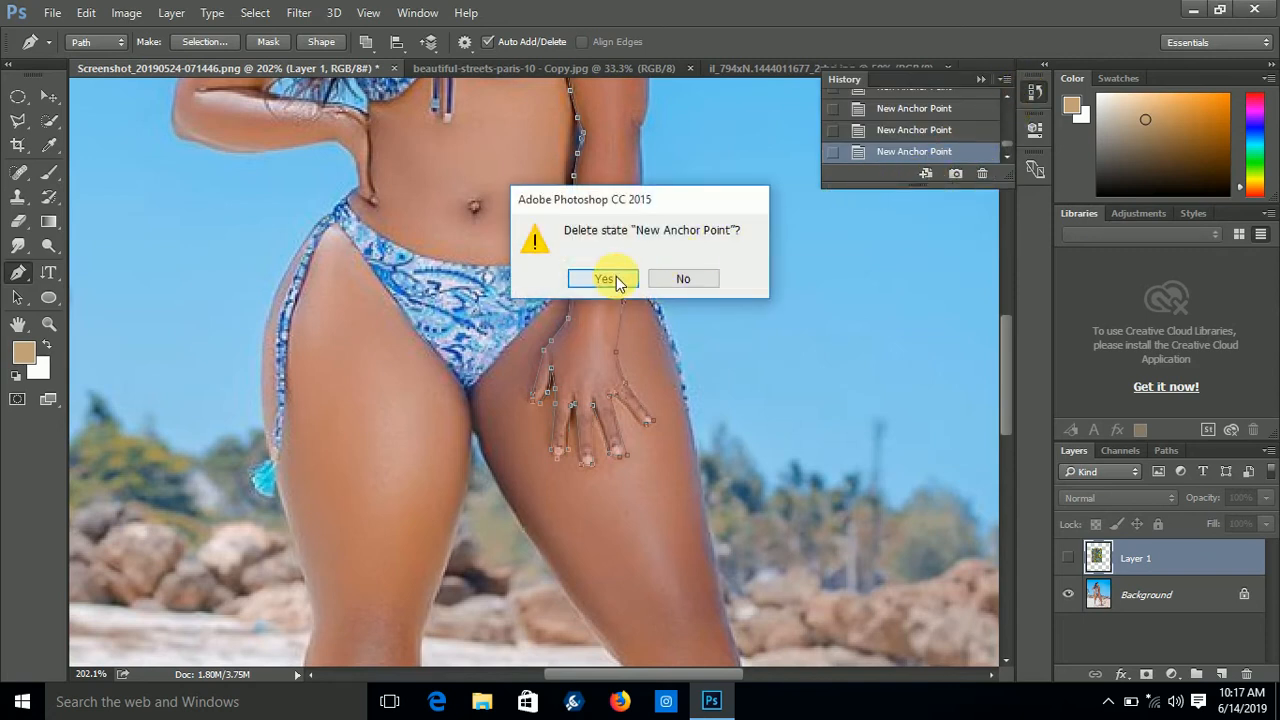
{"action": "left_click", "coordinate": [616, 278]}
{"action": "left_click", "coordinate": [980, 173]}
{"action": "left_click", "coordinate": [600, 280]}
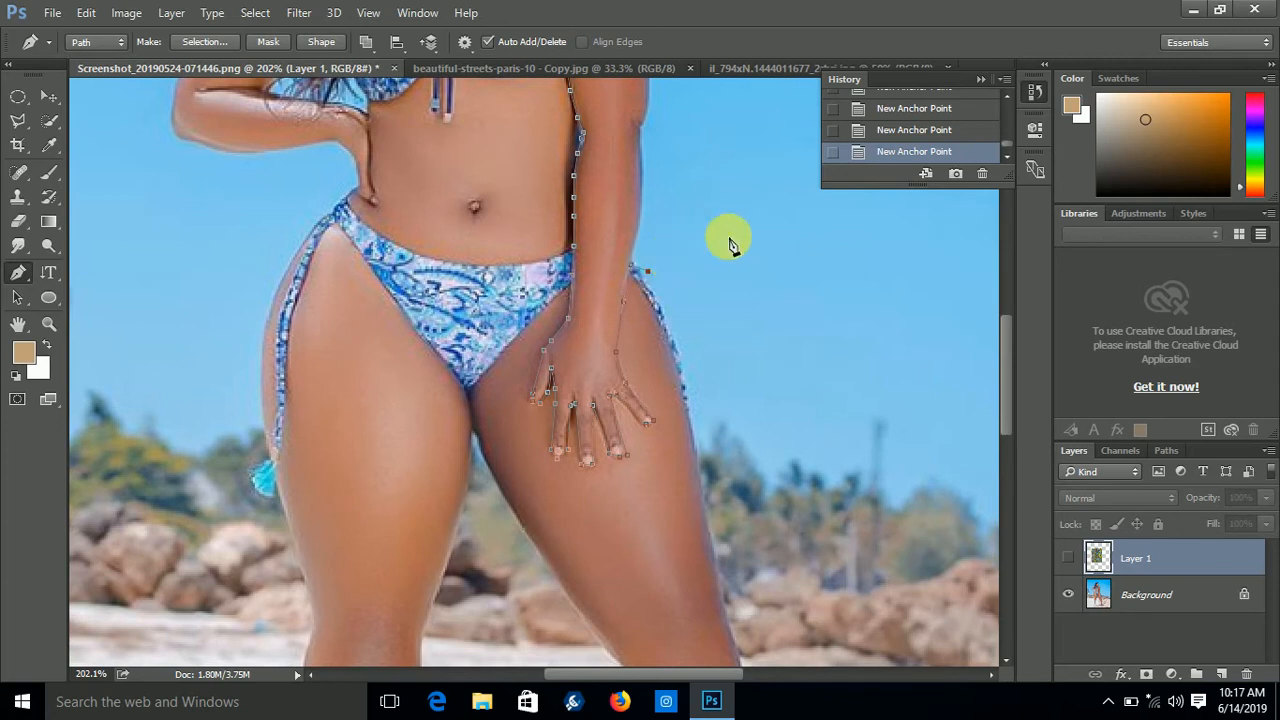
{"action": "left_click", "coordinate": [983, 174]}
{"action": "left_click", "coordinate": [600, 278]}
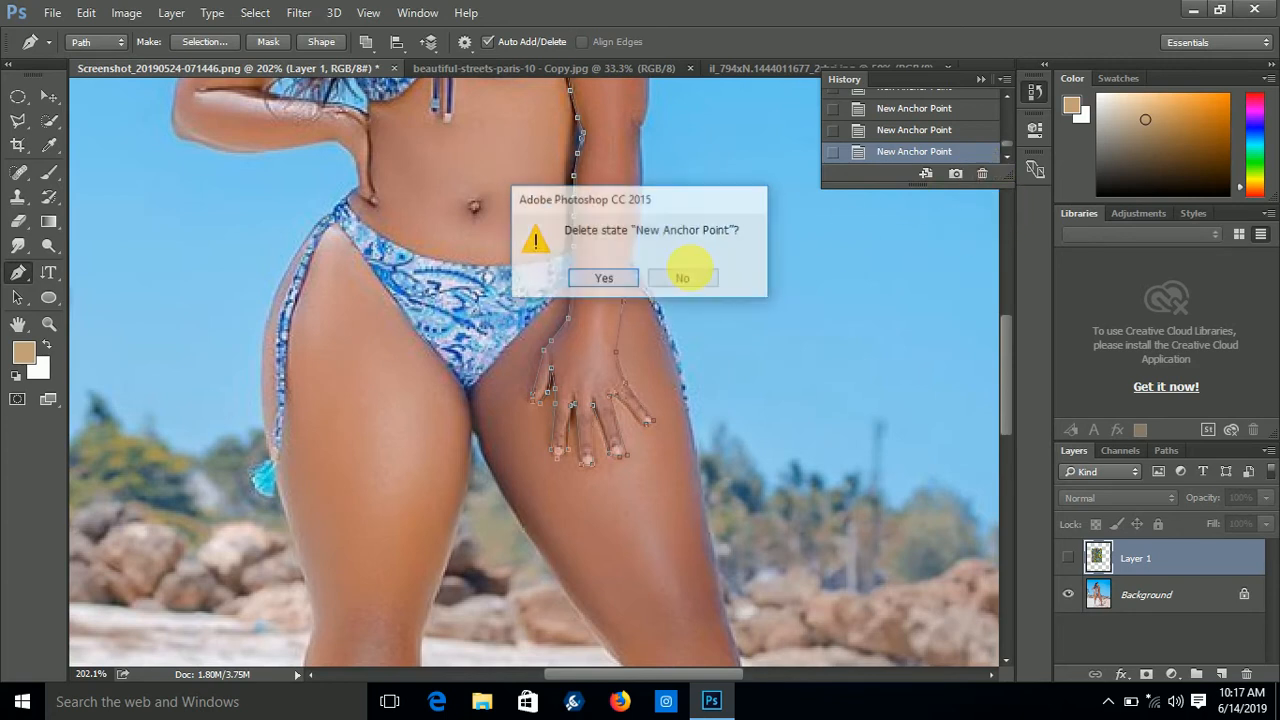
Step: Extend the path from the hip beside the wrist down the outer edge of the thigh to hem height, just below the fingertips
{"action": "left_click_drag", "start_coordinate": [632, 266], "coordinate": [662, 310]}
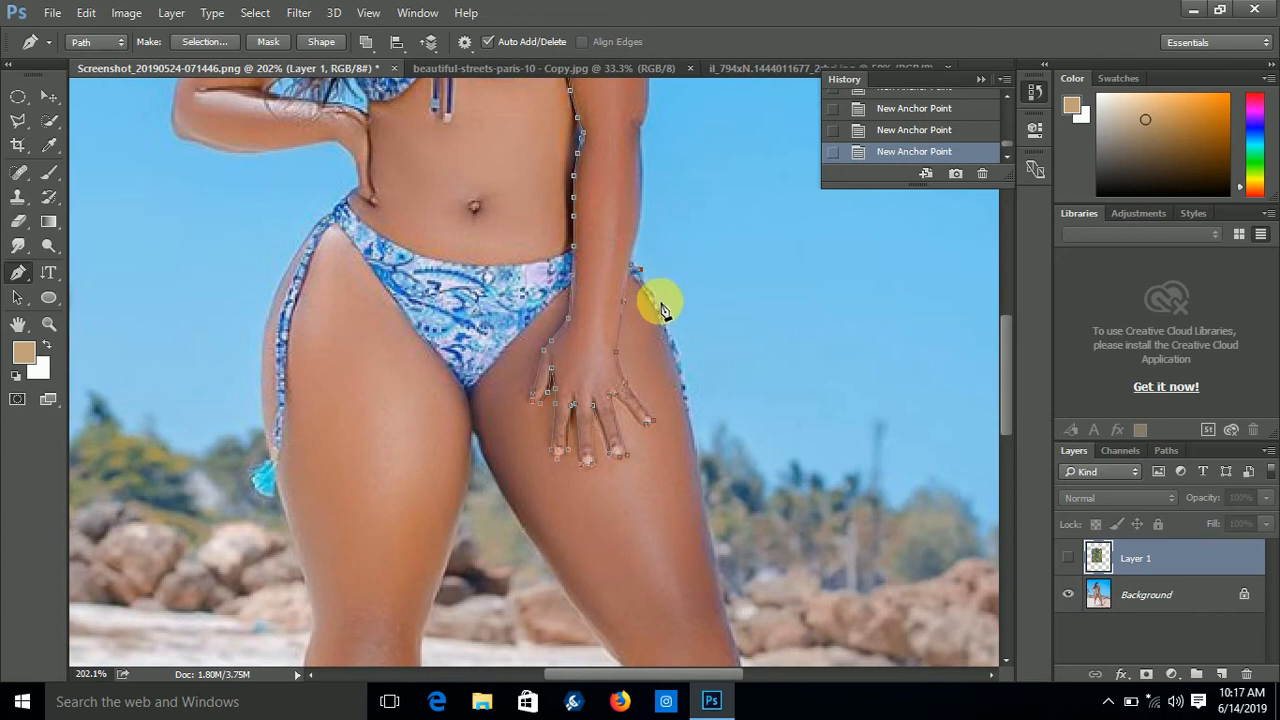
{"action": "scroll", "coordinate": [662, 308], "scroll_direction": "down", "scroll_amount": 4}
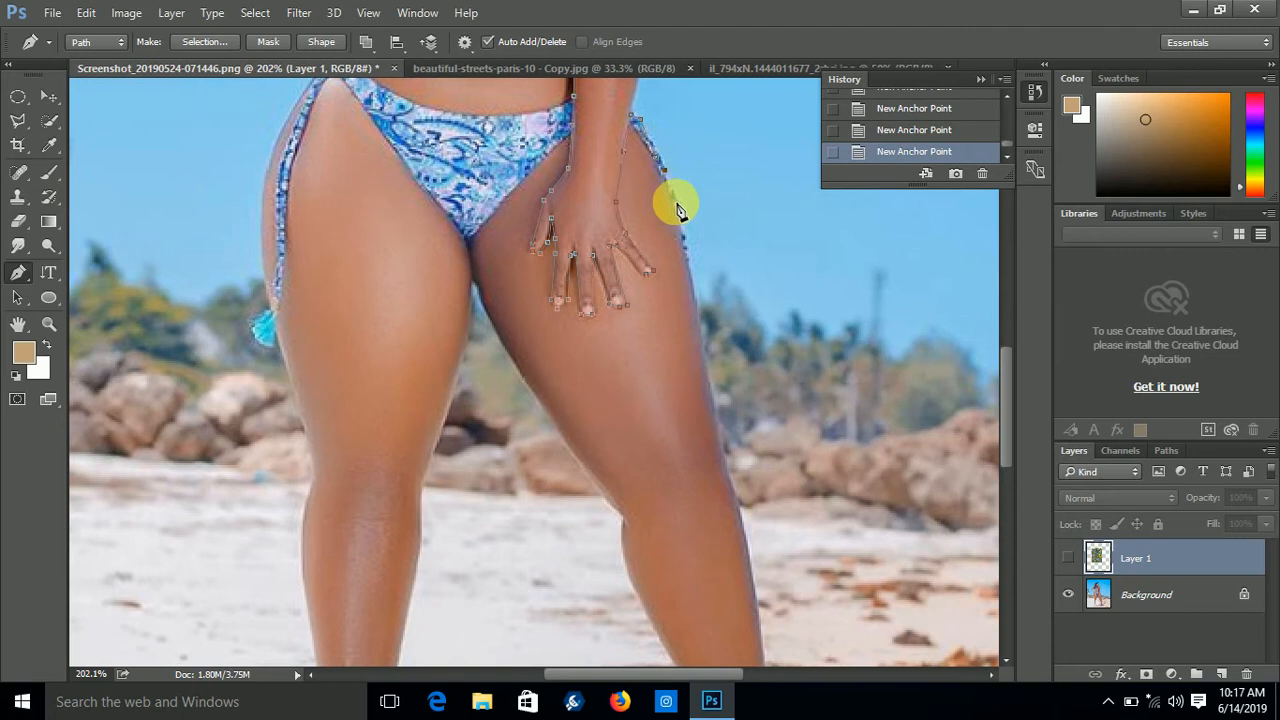
{"action": "scroll", "coordinate": [690, 222], "scroll_direction": "down", "scroll_amount": 1}
{"action": "scroll", "coordinate": [695, 230], "scroll_direction": "down", "scroll_amount": 1}
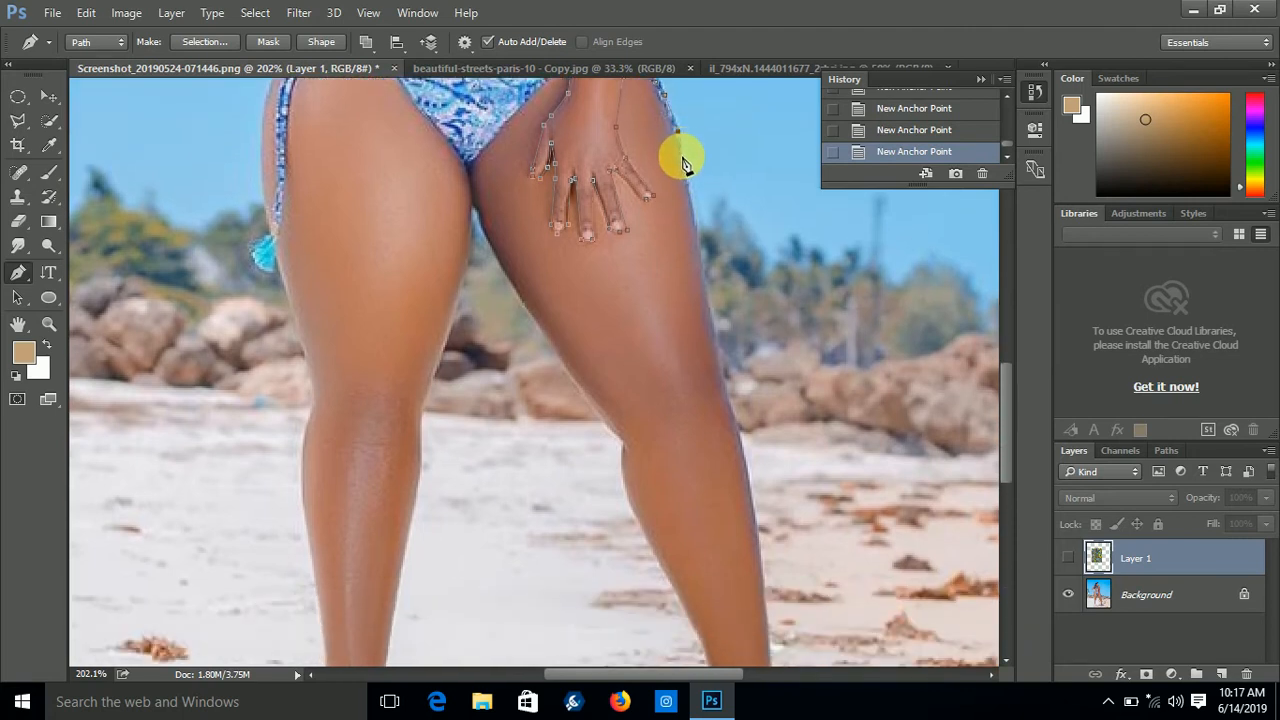
{"action": "left_click", "coordinate": [682, 157]}
{"action": "left_click", "coordinate": [689, 196]}
{"action": "left_click", "coordinate": [700, 262]}
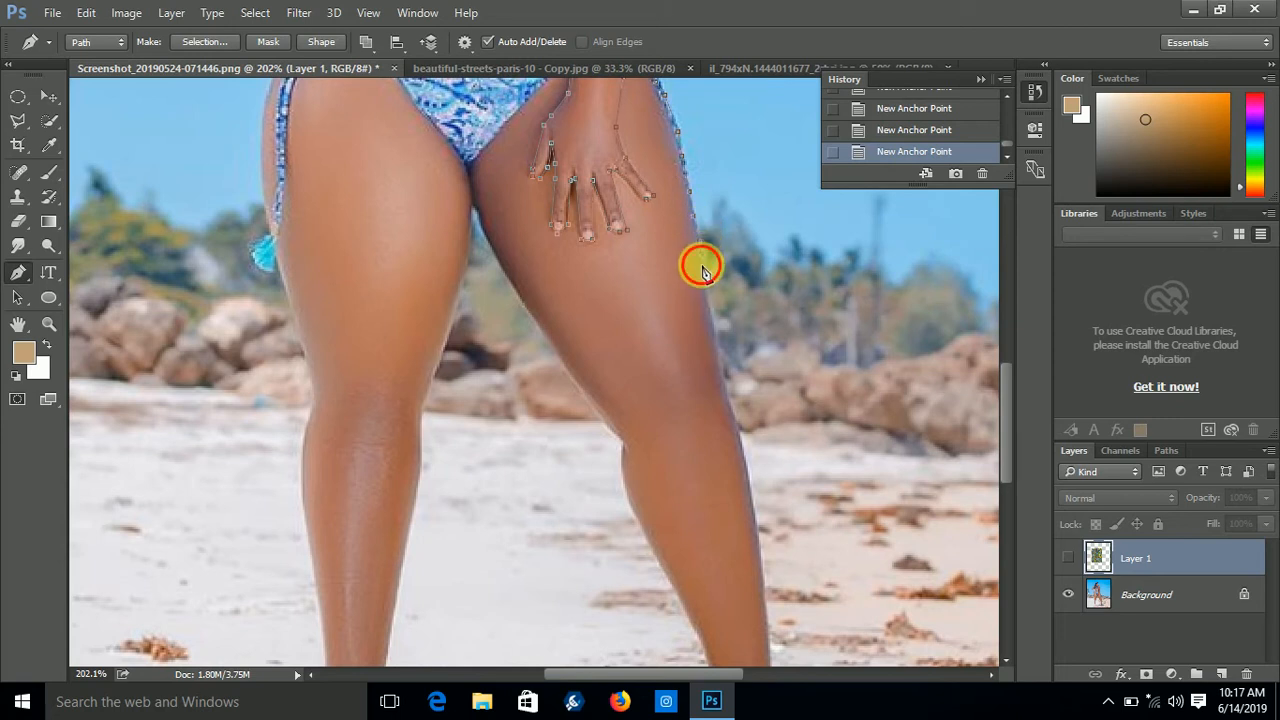
Step: Trace the skirt's hem from the outer thigh edge across that thigh, over the gap between the legs and onto the other thigh
{"action": "left_click", "coordinate": [680, 271]}
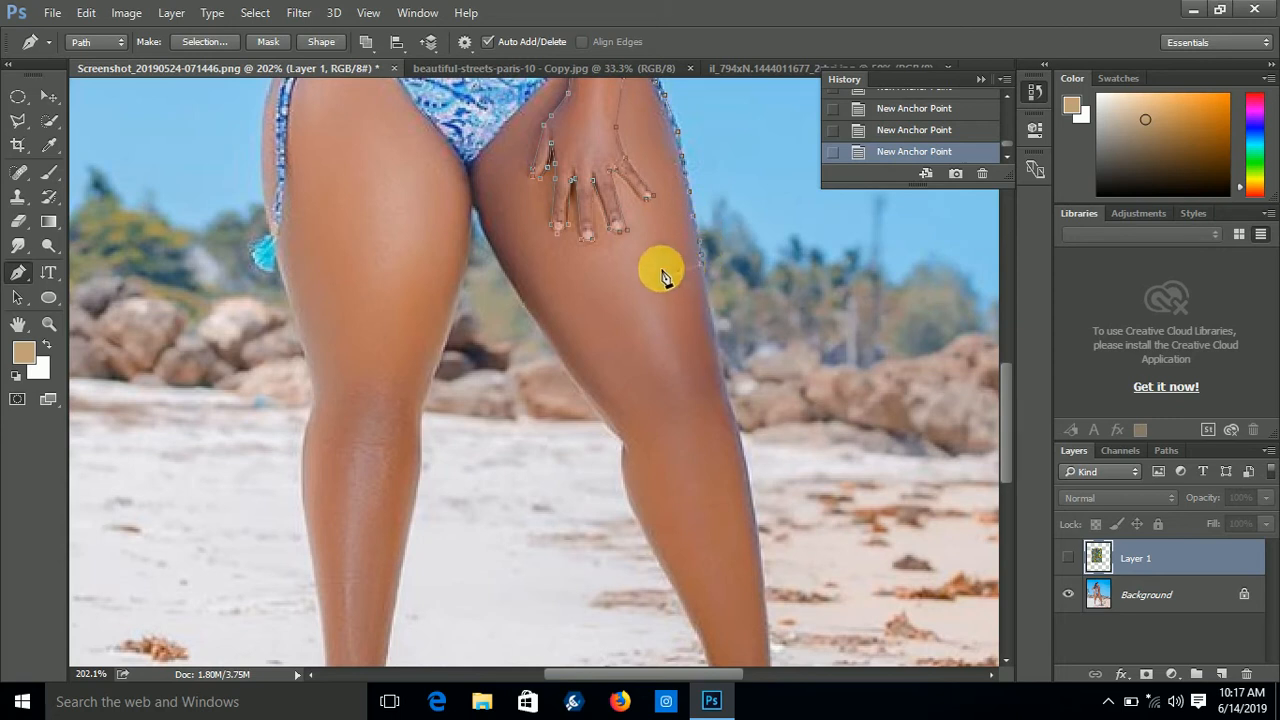
{"action": "left_click", "coordinate": [660, 268]}
{"action": "left_click", "coordinate": [640, 269]}
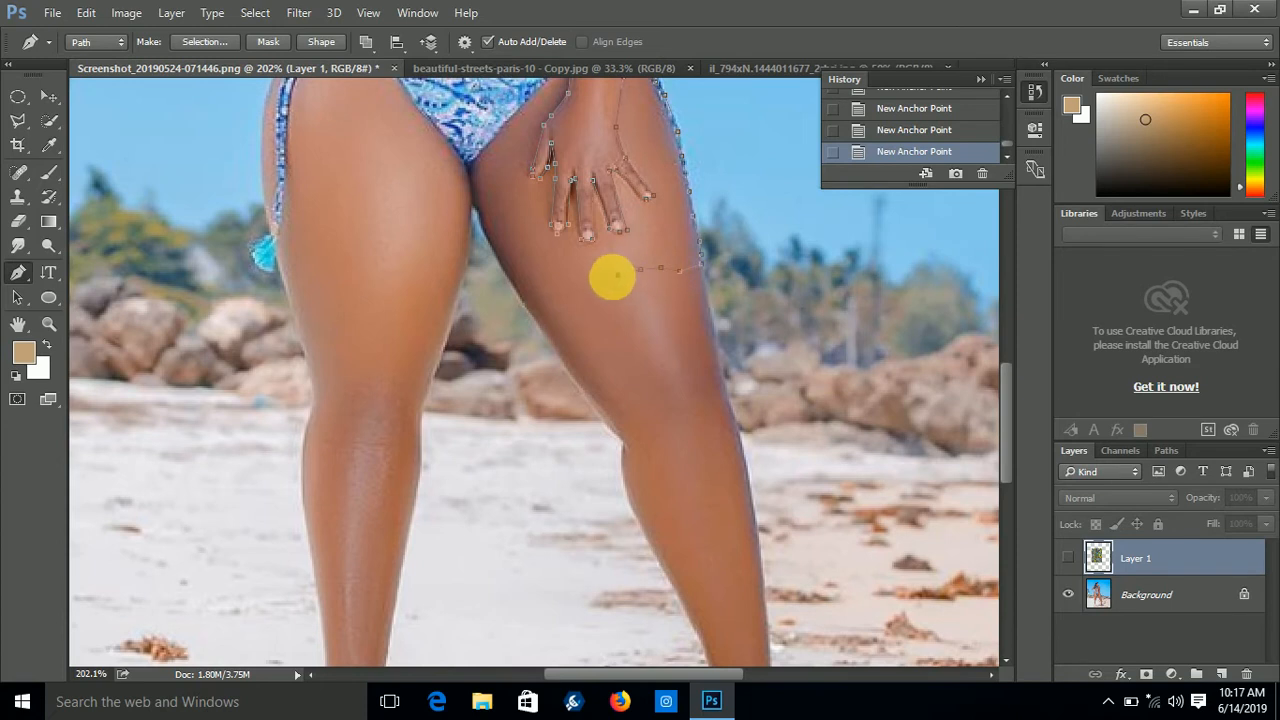
{"action": "left_click", "coordinate": [570, 285]}
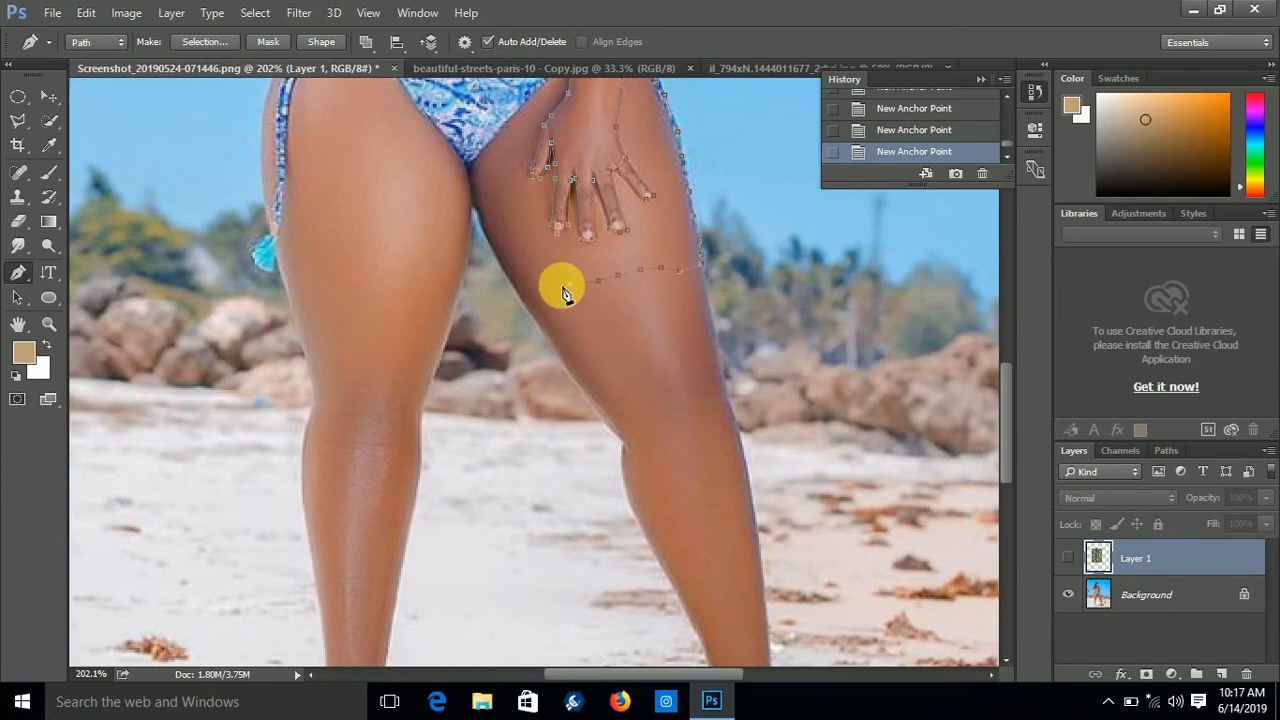
{"action": "left_click", "coordinate": [542, 291]}
{"action": "left_click", "coordinate": [513, 298]}
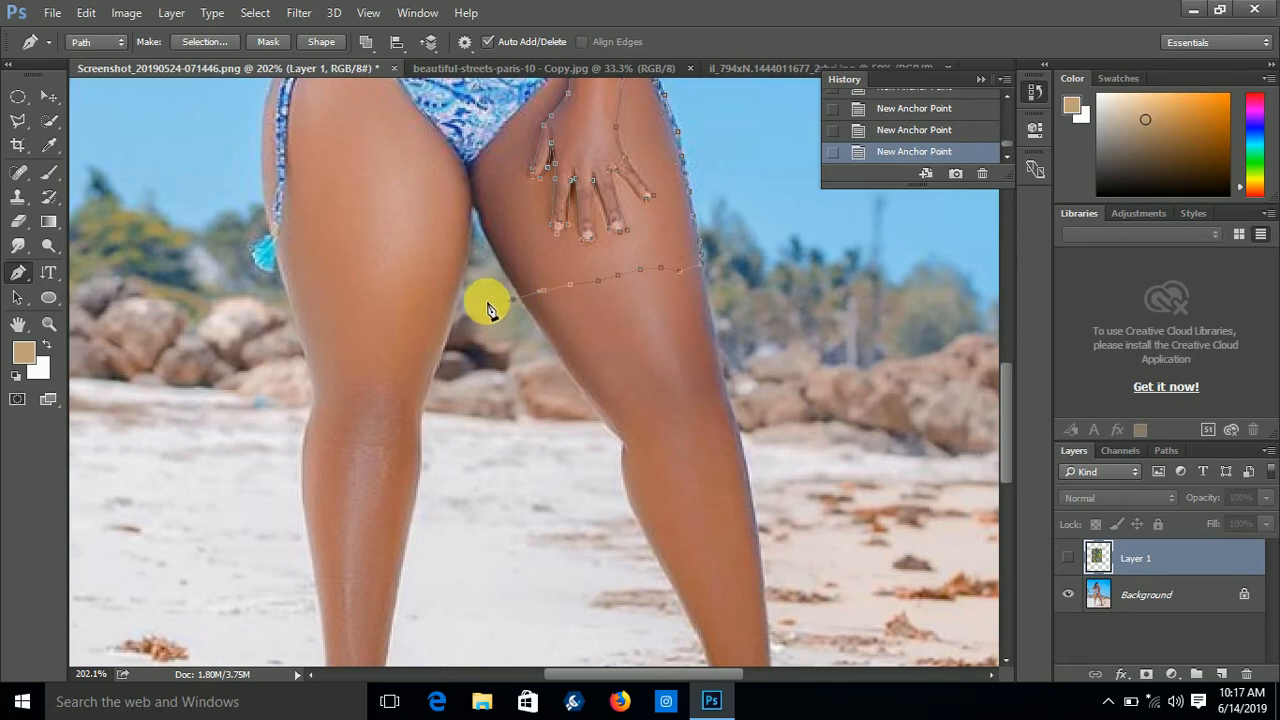
{"action": "left_click", "coordinate": [474, 309]}
{"action": "left_click", "coordinate": [441, 309]}
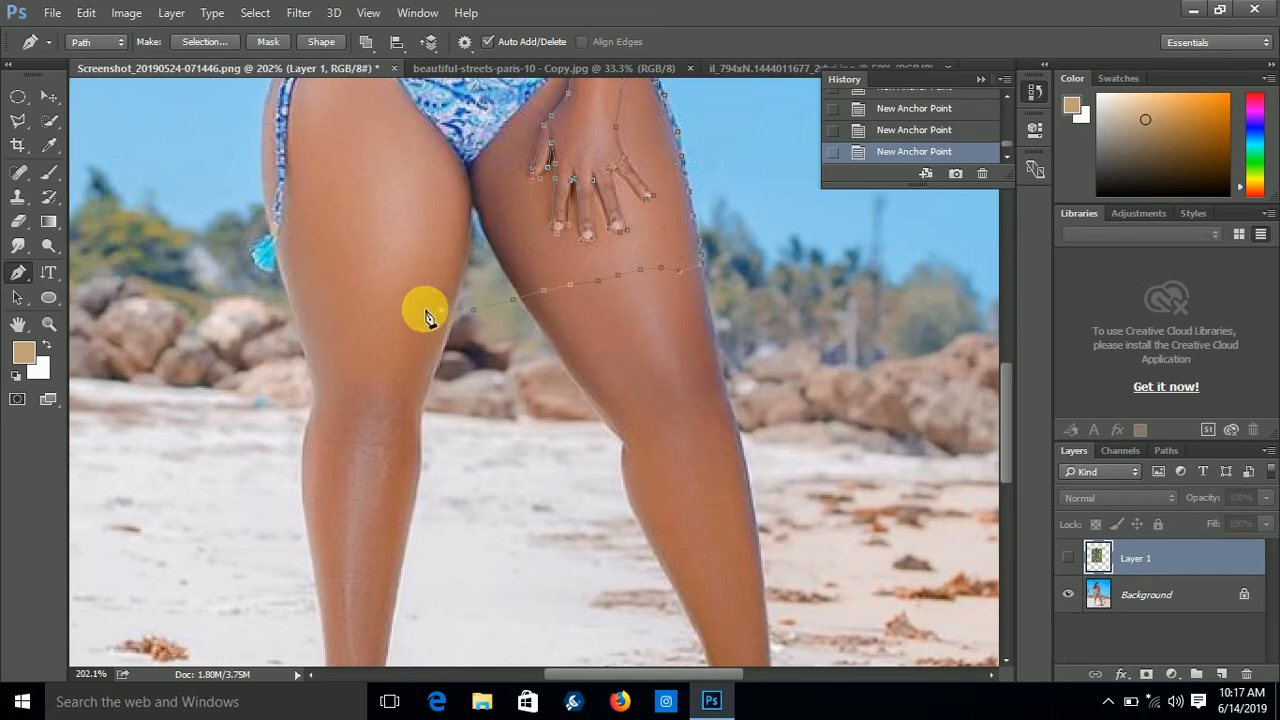
Step: Trace a pointed slit up the middle of the other thigh and continue the skirt's hem to that thigh's outer edge
{"action": "left_click_drag", "start_coordinate": [404, 305], "coordinate": [388, 275]}
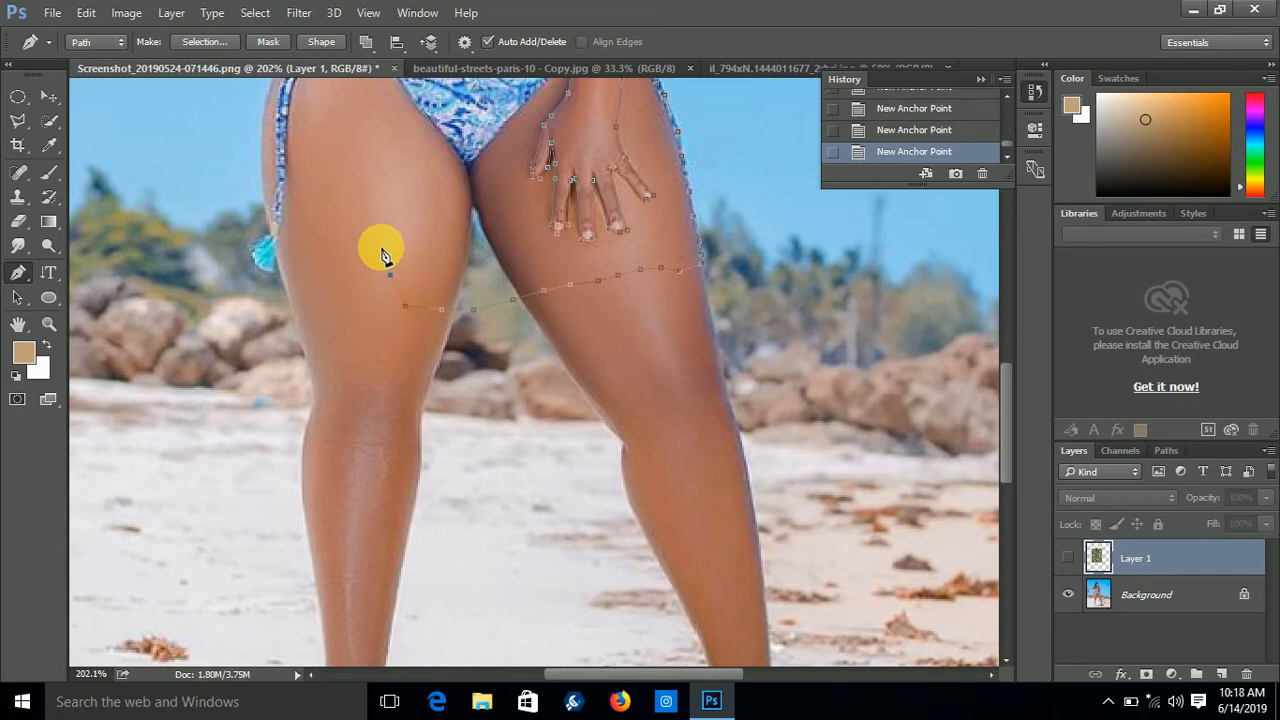
{"action": "left_click", "coordinate": [373, 233]}
{"action": "left_click", "coordinate": [353, 184]}
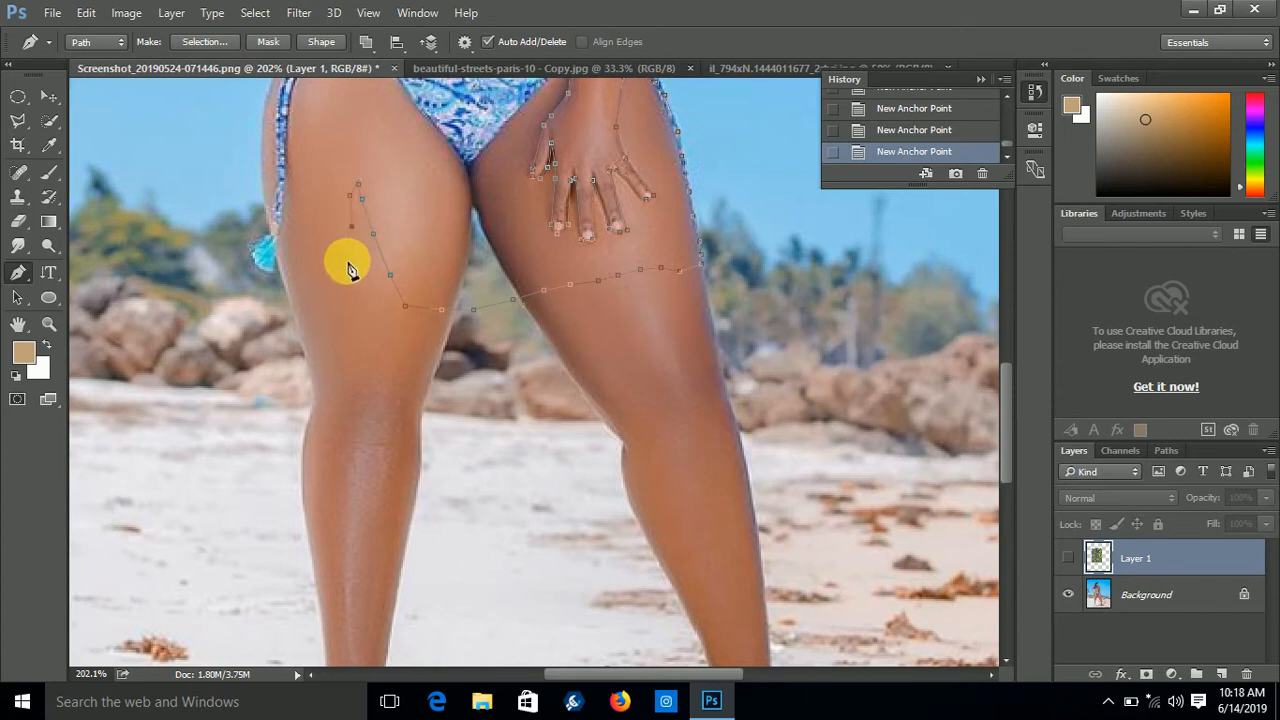
{"action": "left_click_drag", "start_coordinate": [345, 263], "coordinate": [340, 310]}
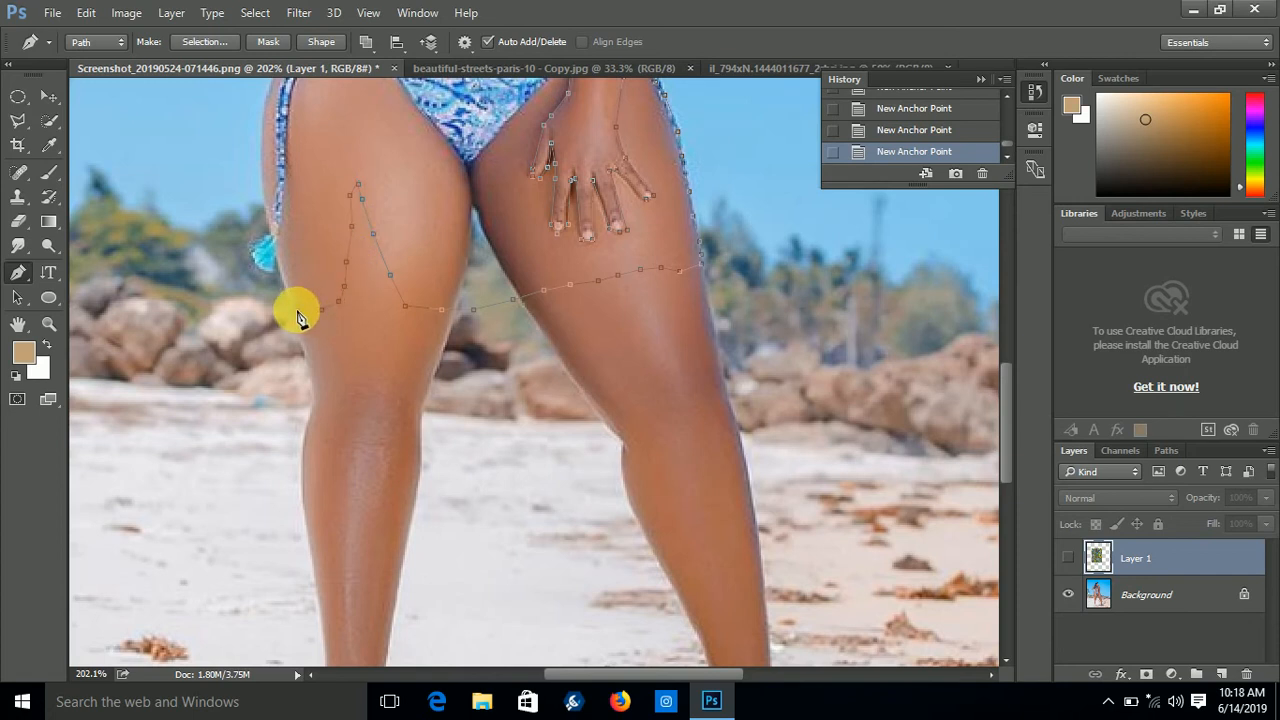
Step: Trace the path up the outer thigh and hip to the fingertips of the hand resting on the waist
{"action": "scroll", "coordinate": [293, 315], "scroll_direction": "up", "scroll_amount": 2}
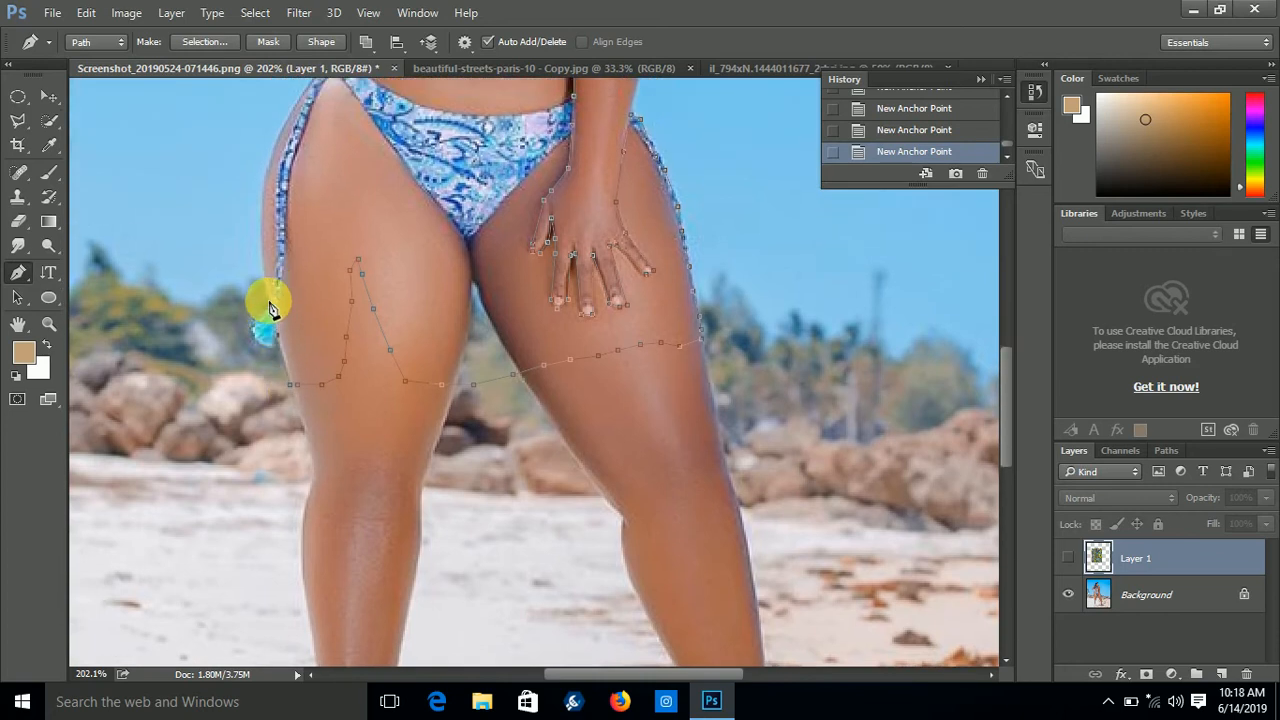
{"action": "scroll", "coordinate": [266, 286], "scroll_direction": "up", "scroll_amount": 2}
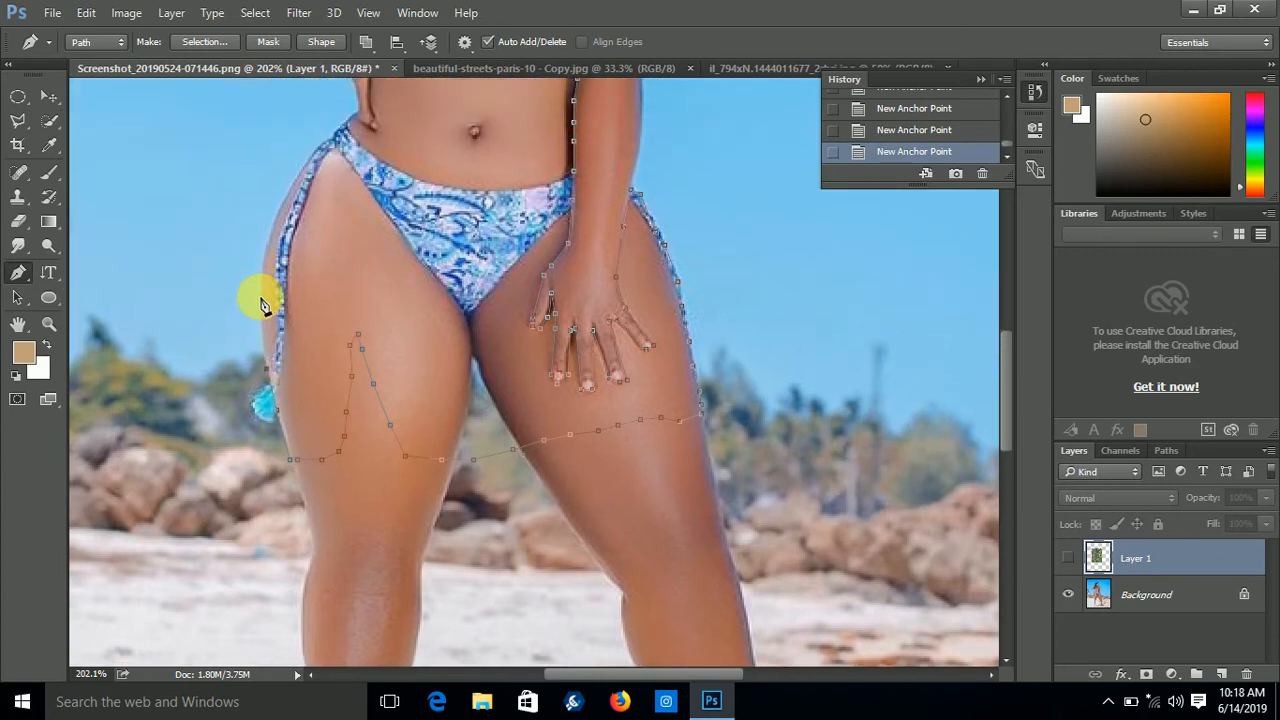
{"action": "left_click", "coordinate": [261, 305]}
{"action": "left_click", "coordinate": [264, 261]}
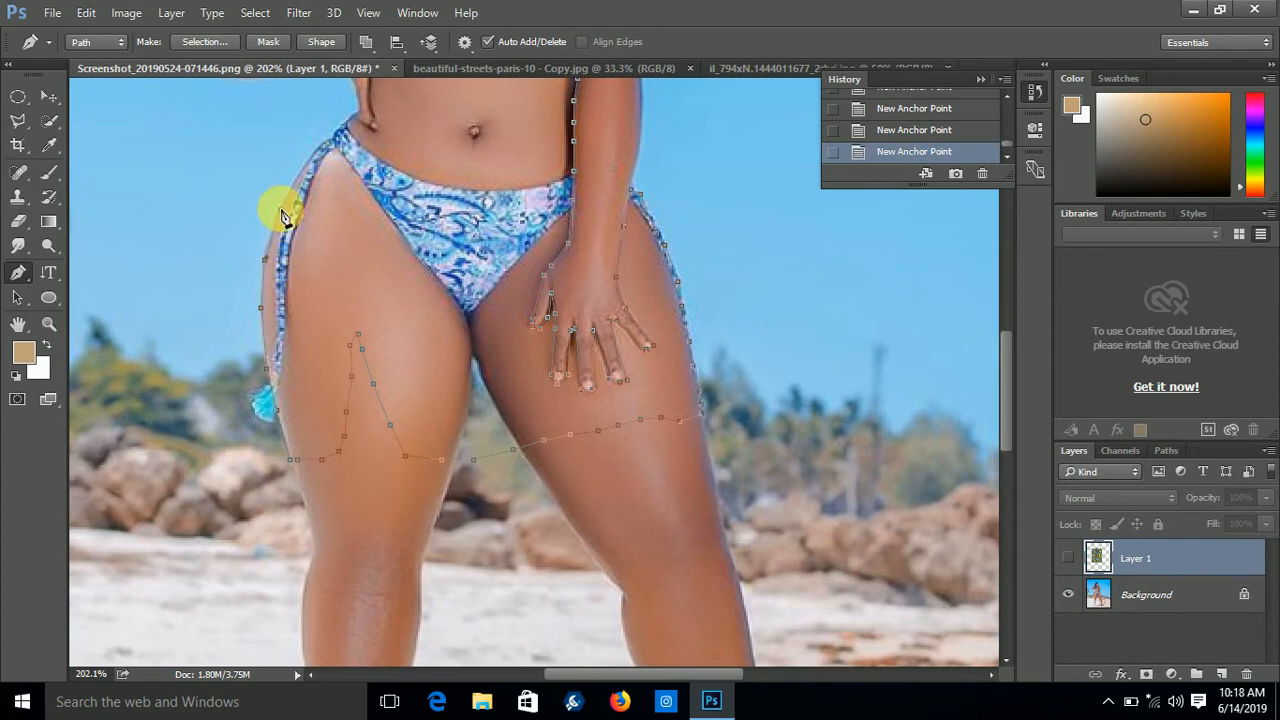
{"action": "scroll", "coordinate": [284, 218], "scroll_direction": "up", "scroll_amount": 2}
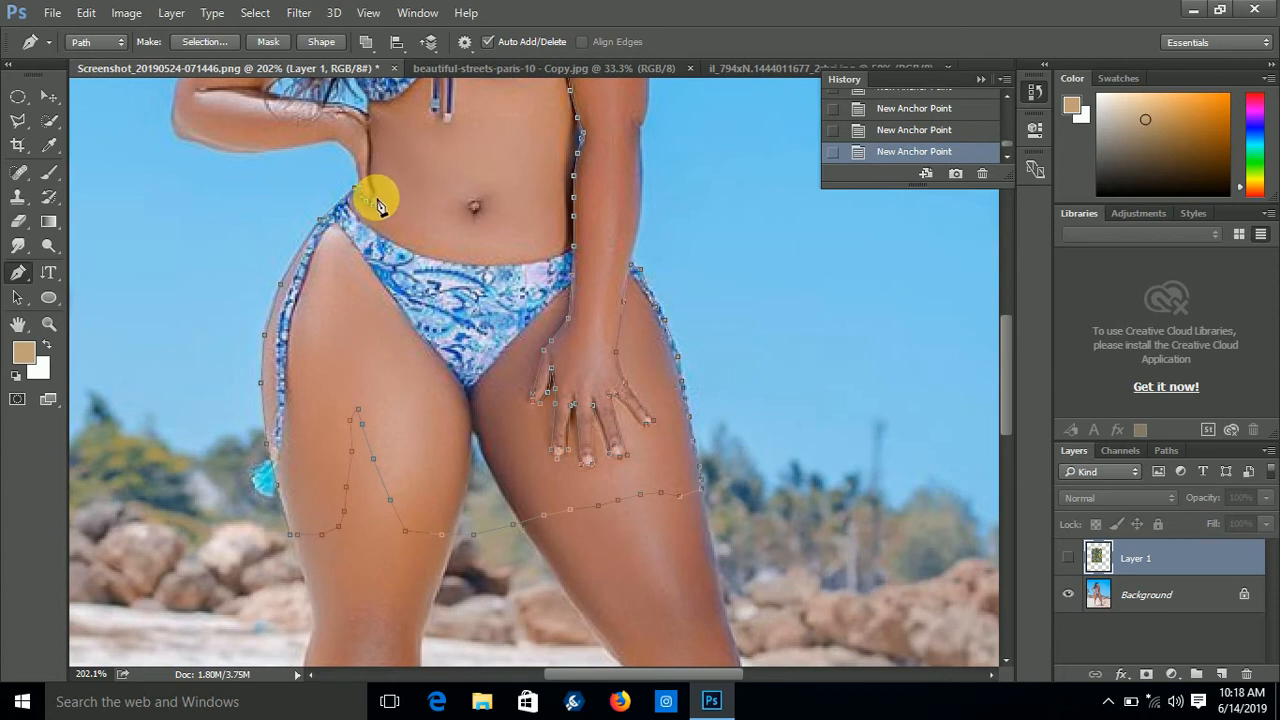
{"action": "left_click", "coordinate": [375, 200]}
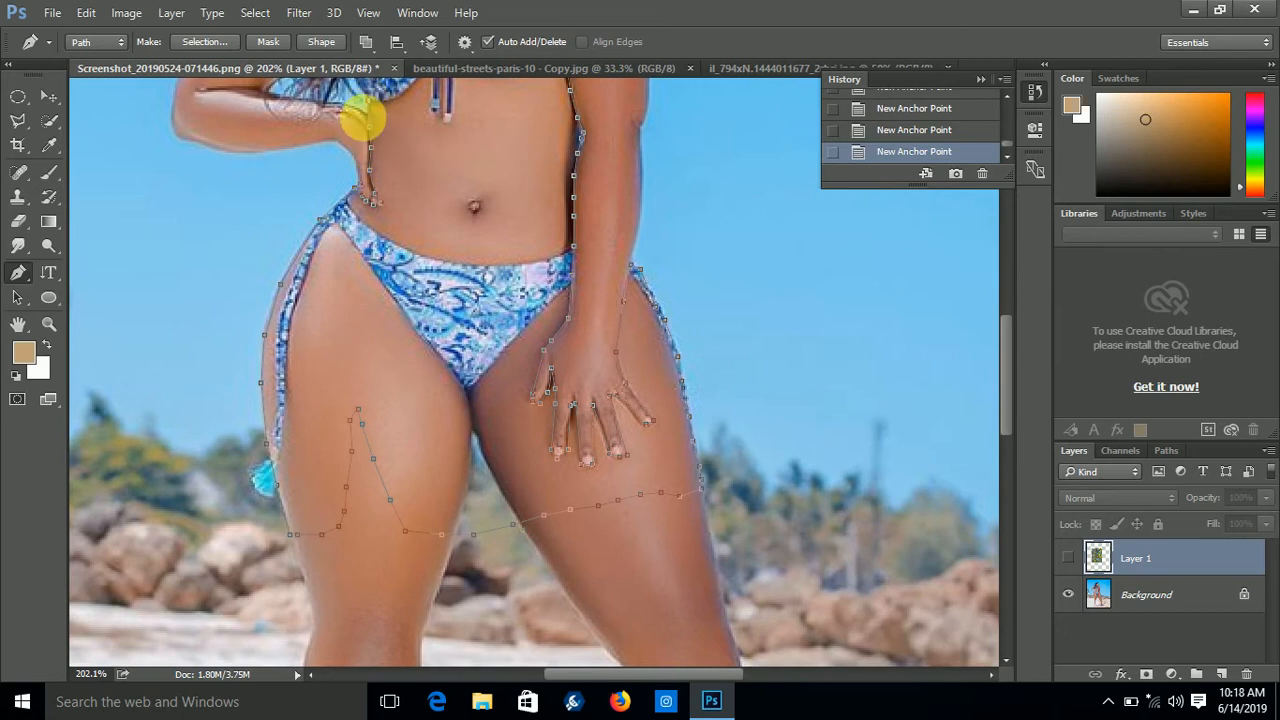
Step: Continue the path up the torso and bikini top's side, along the hair's edge over the chest, and close it at the neck
{"action": "scroll", "coordinate": [363, 114], "scroll_direction": "up", "scroll_amount": 3}
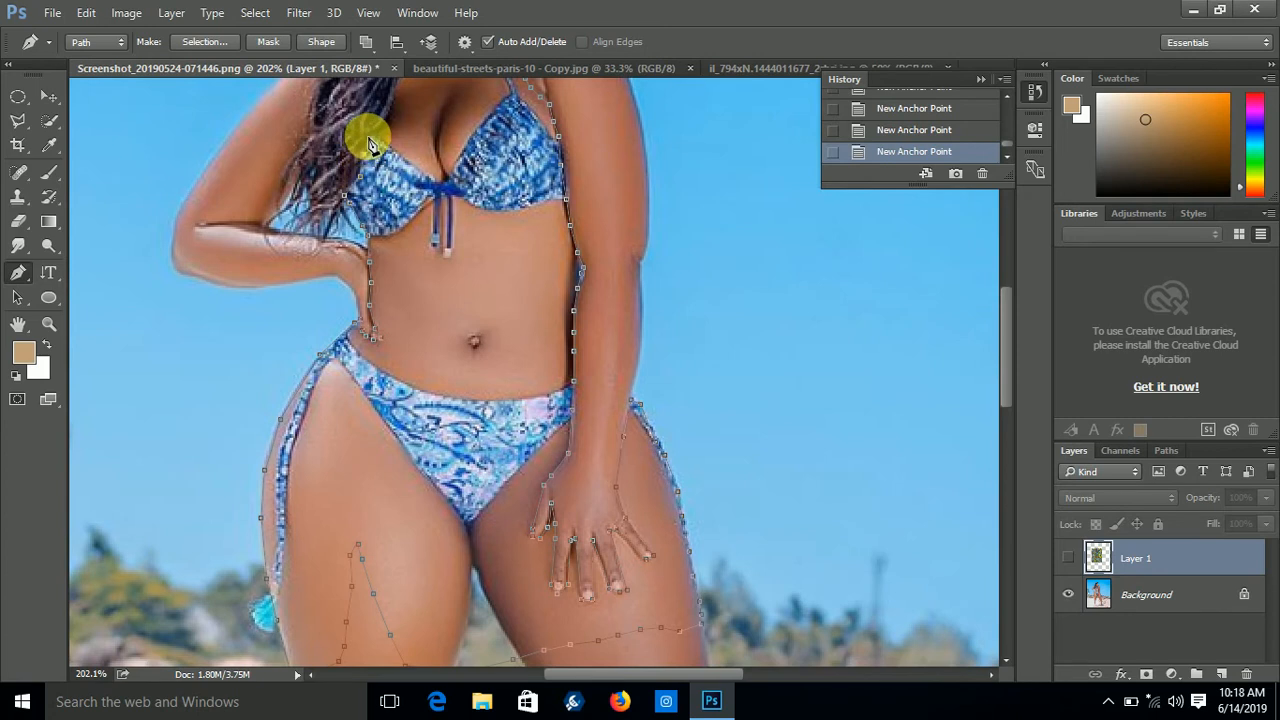
{"action": "scroll", "coordinate": [376, 150], "scroll_direction": "up", "scroll_amount": 2}
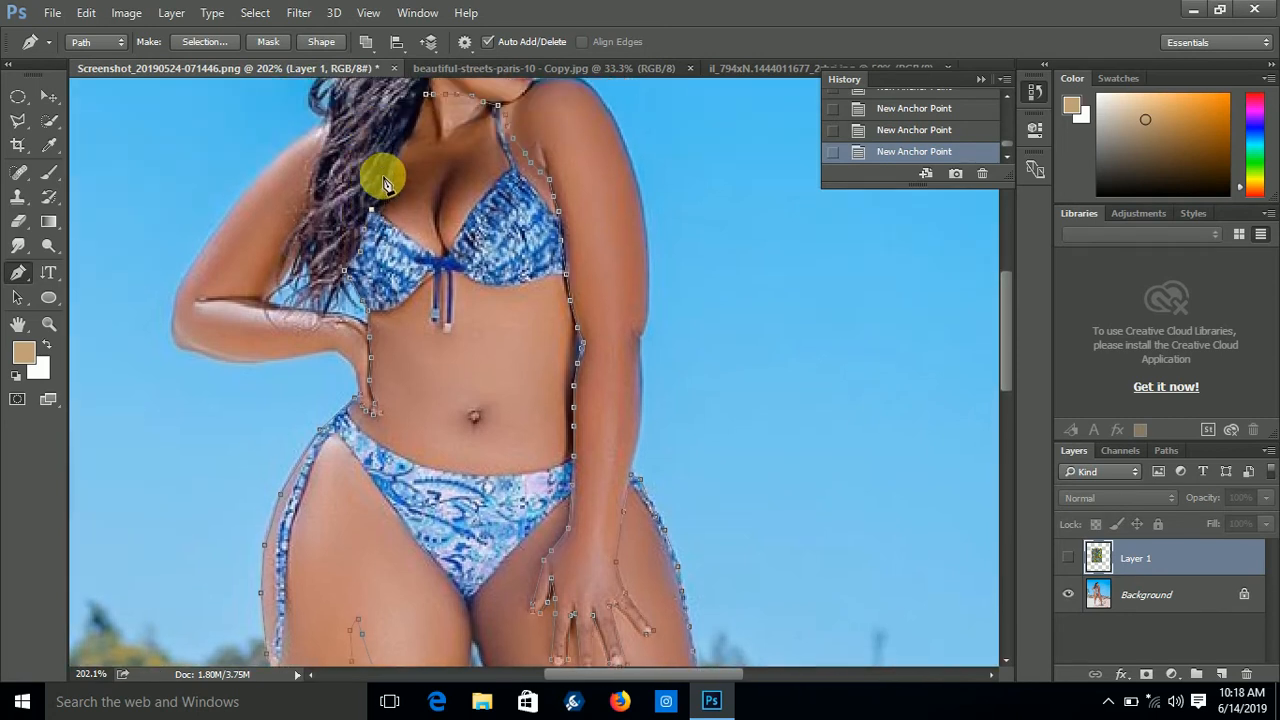
{"action": "scroll", "coordinate": [388, 190], "scroll_direction": "up", "scroll_amount": 2}
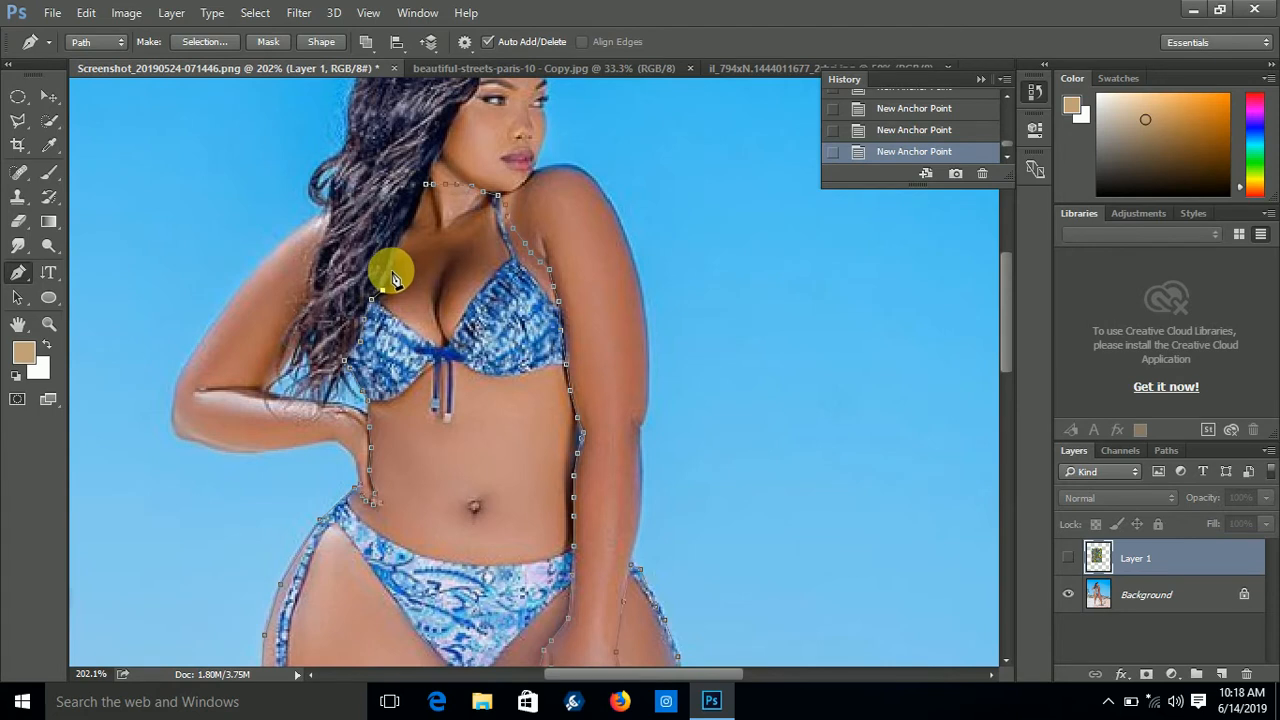
{"action": "left_click", "coordinate": [392, 268]}
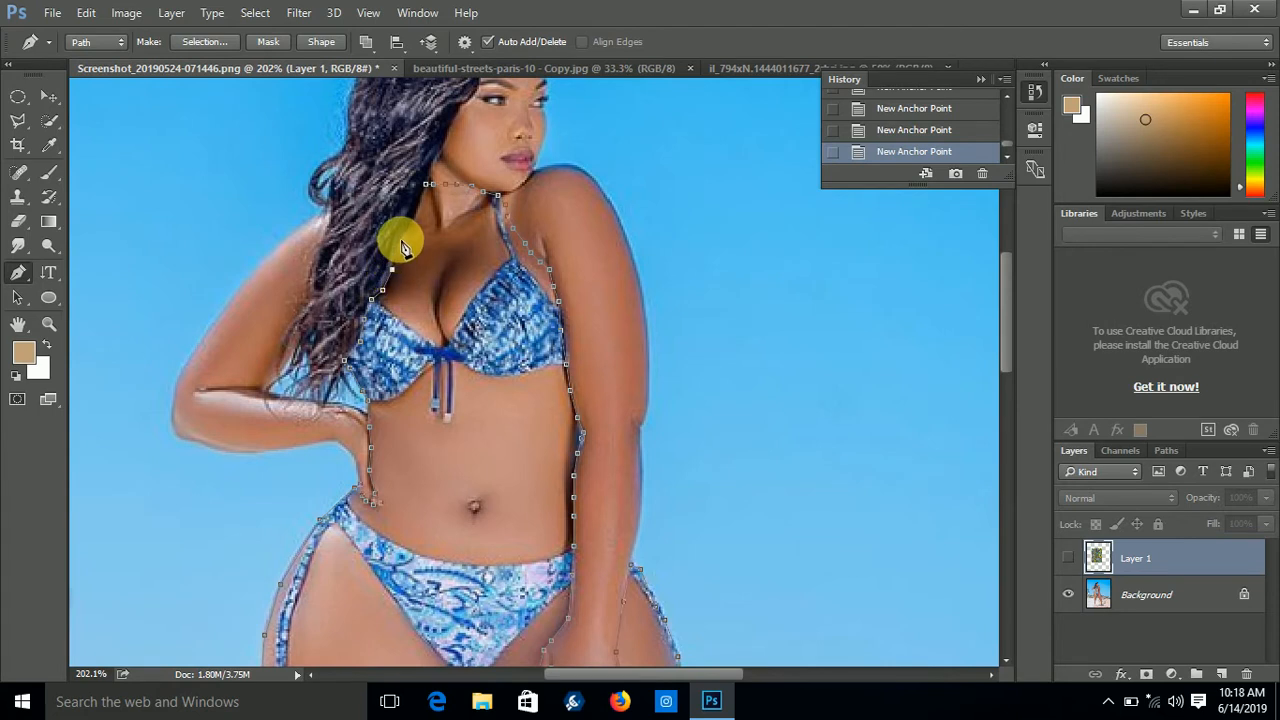
{"action": "left_click", "coordinate": [410, 226]}
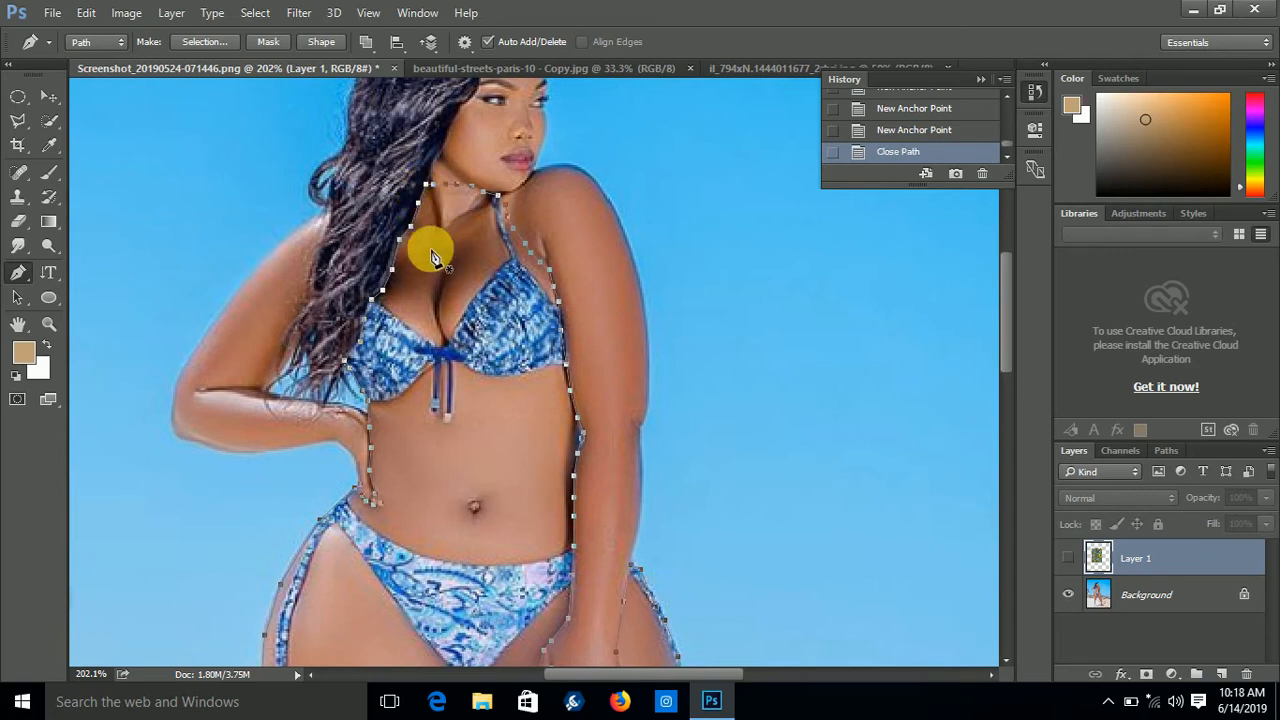
Step: Convert the closed dress path into a selection with the woman's whole figure in view
{"action": "left_click", "coordinate": [47, 322]}
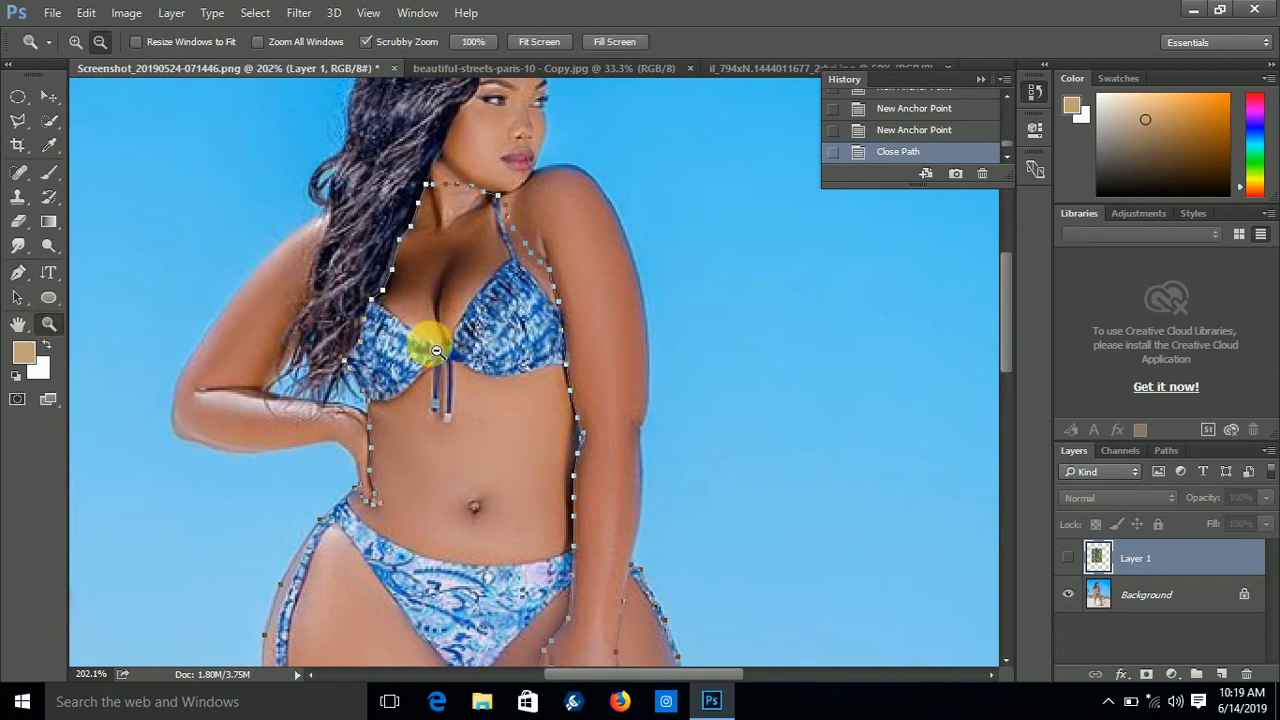
{"action": "left_click_drag", "start_coordinate": [435, 345], "coordinate": [366, 367]}
{"action": "scroll", "coordinate": [450, 364], "scroll_direction": "down", "scroll_amount": 3}
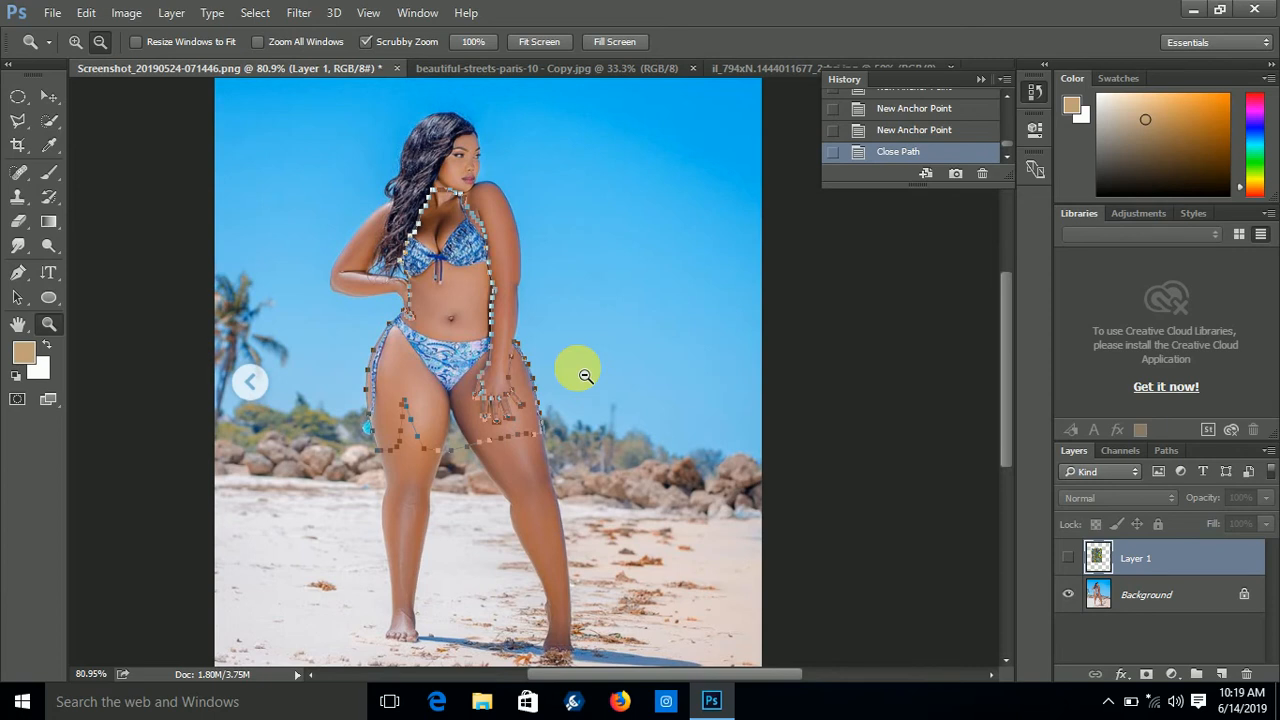
{"action": "key", "text": "ctrl+Return"}
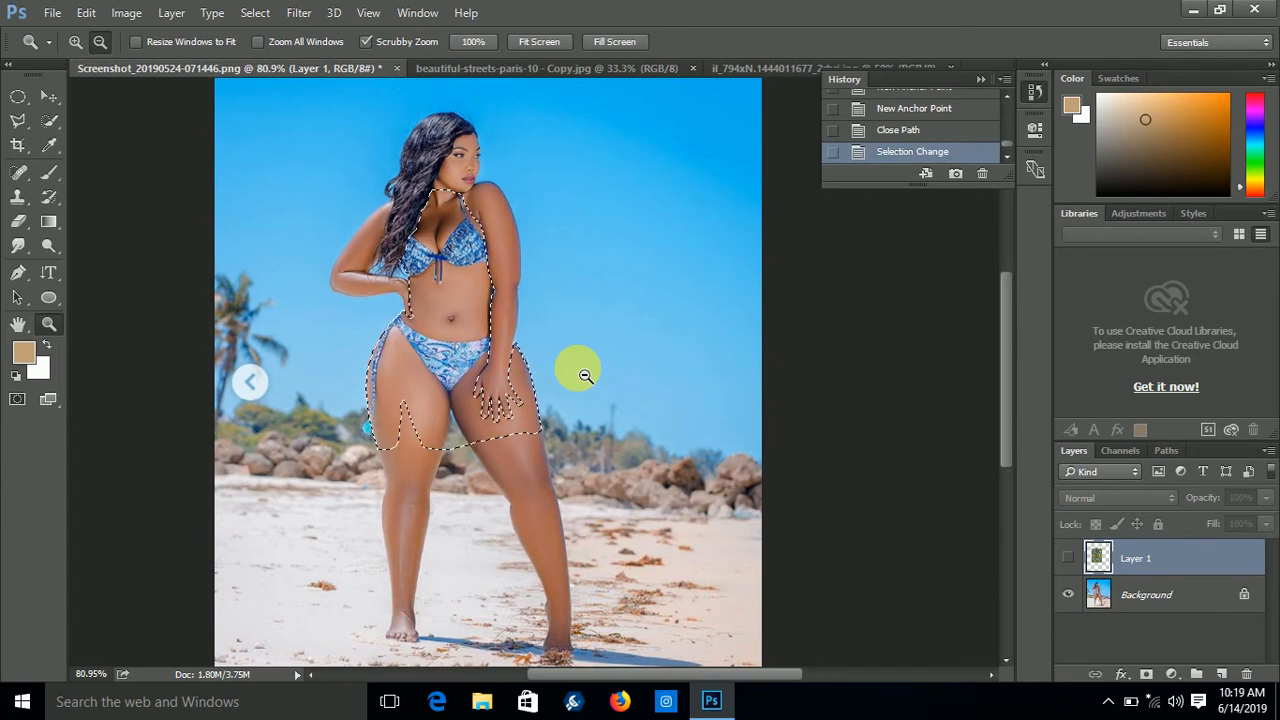
{"action": "scroll", "coordinate": [585, 375], "scroll_direction": "up", "scroll_amount": 1}
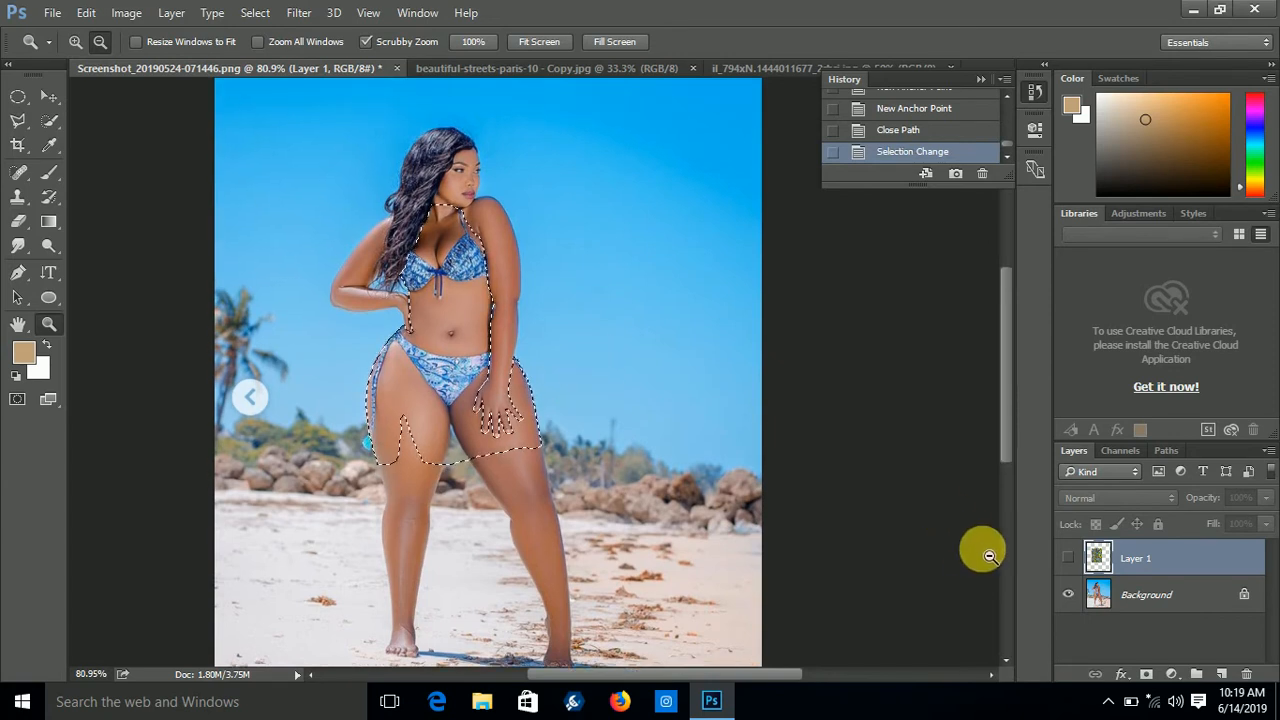
Step: Show the fabric pattern on Layer 1 and add a layer mask from the dress selection
{"action": "left_click", "coordinate": [1070, 560]}
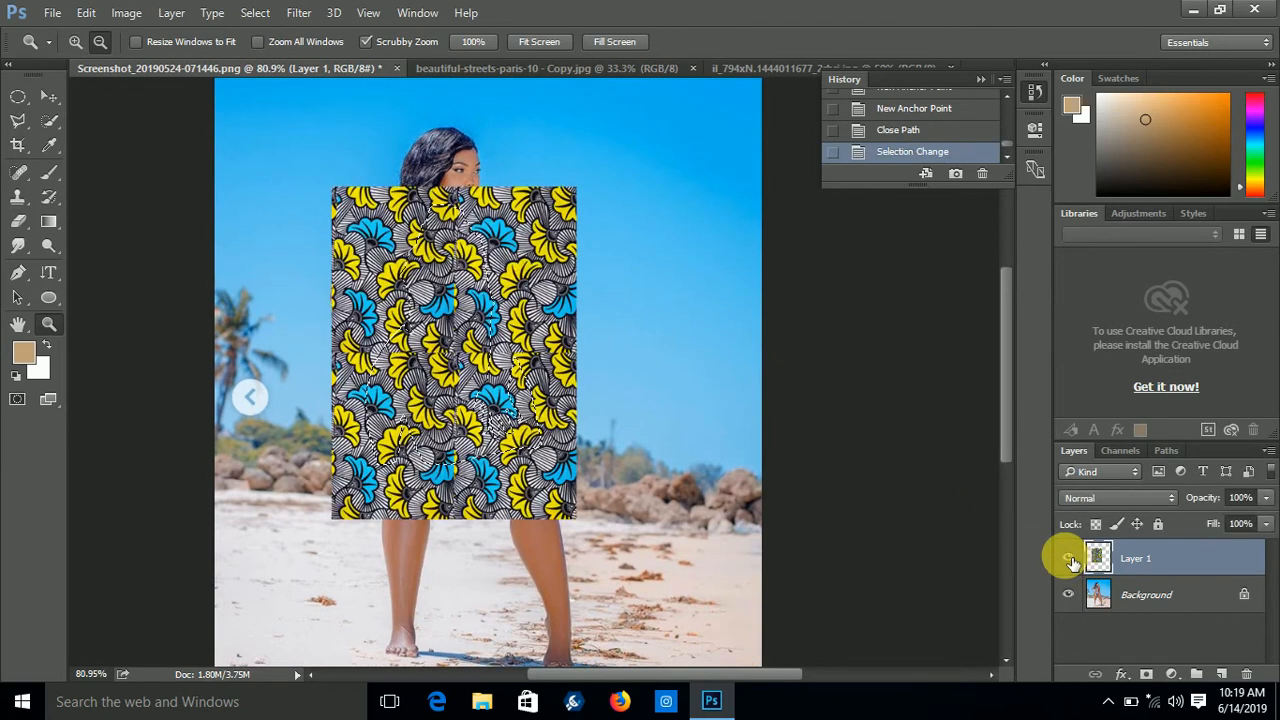
{"action": "left_click", "coordinate": [1146, 675]}
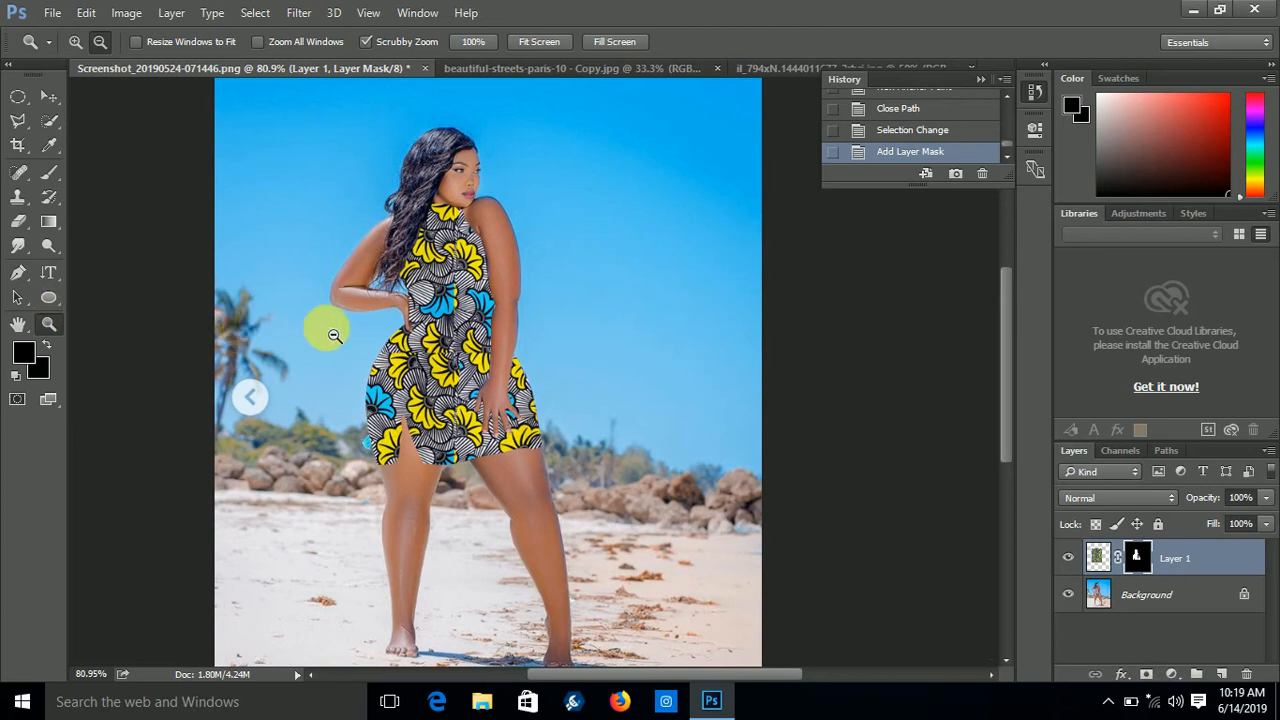
{"action": "left_click_drag", "start_coordinate": [334, 336], "coordinate": [306, 343]}
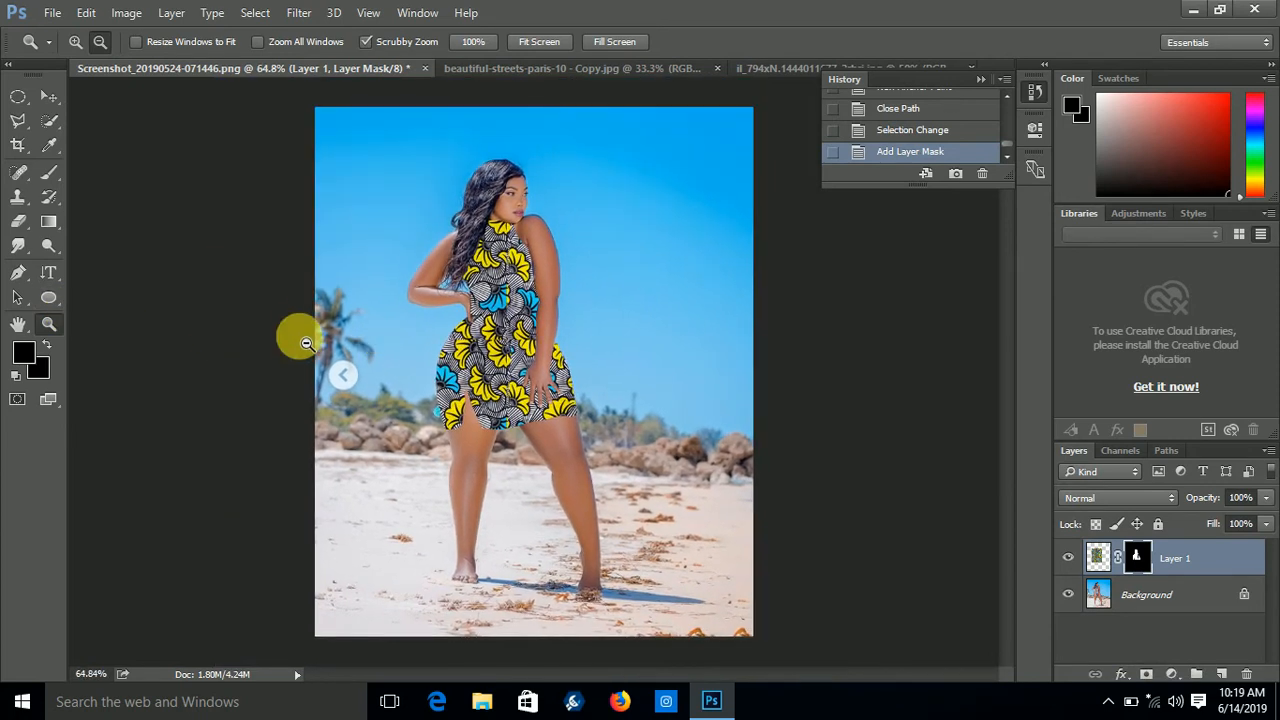
{"action": "left_click", "coordinate": [50, 12]}
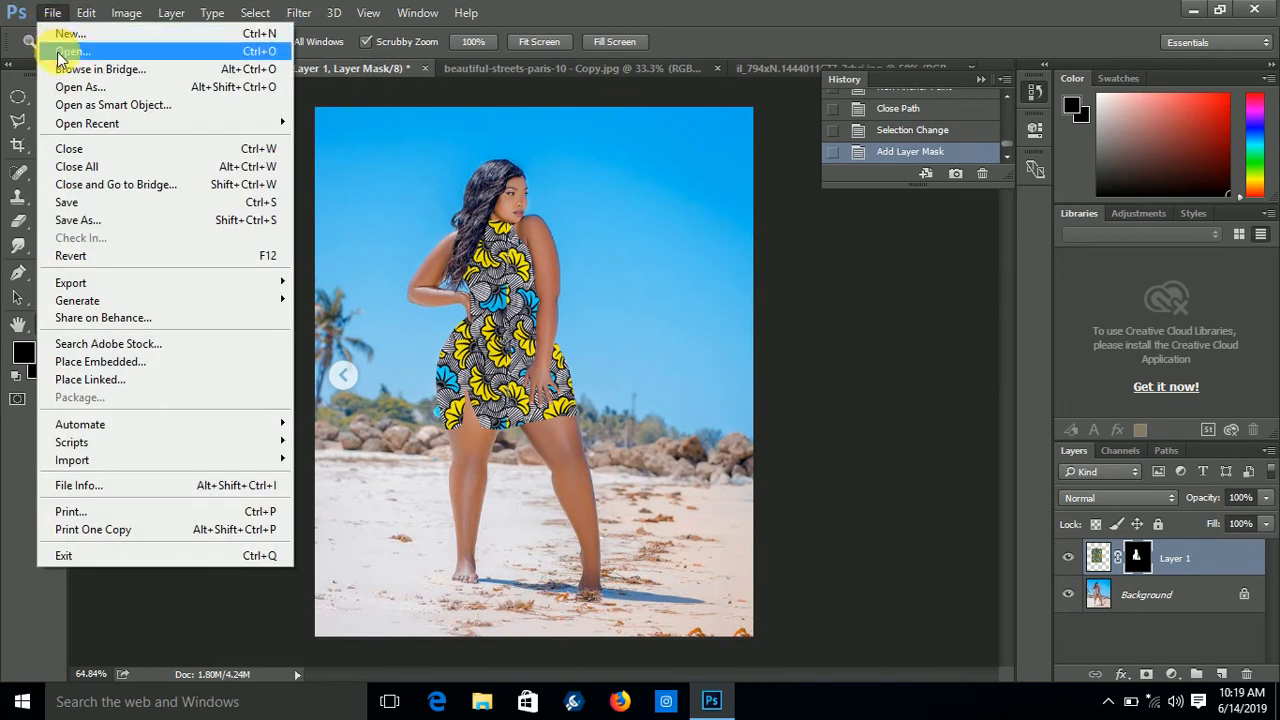
{"action": "left_click", "coordinate": [68, 205]}
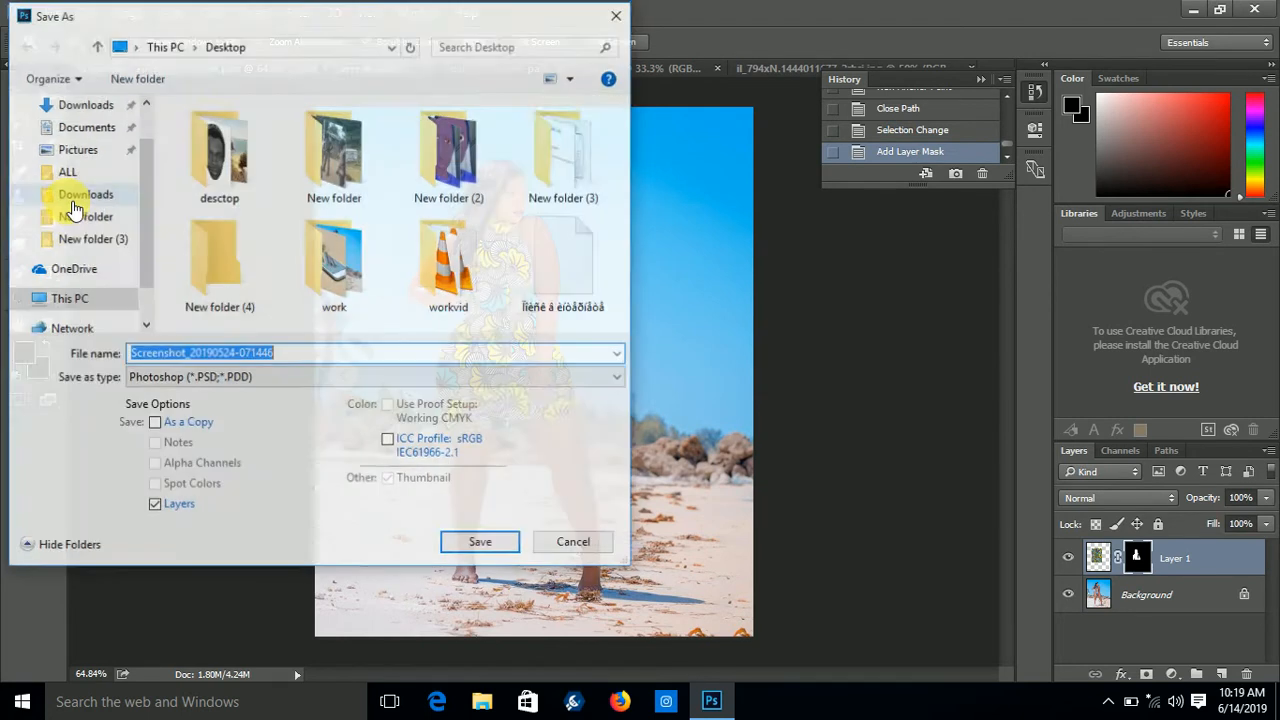
{"action": "left_click", "coordinate": [433, 377]}
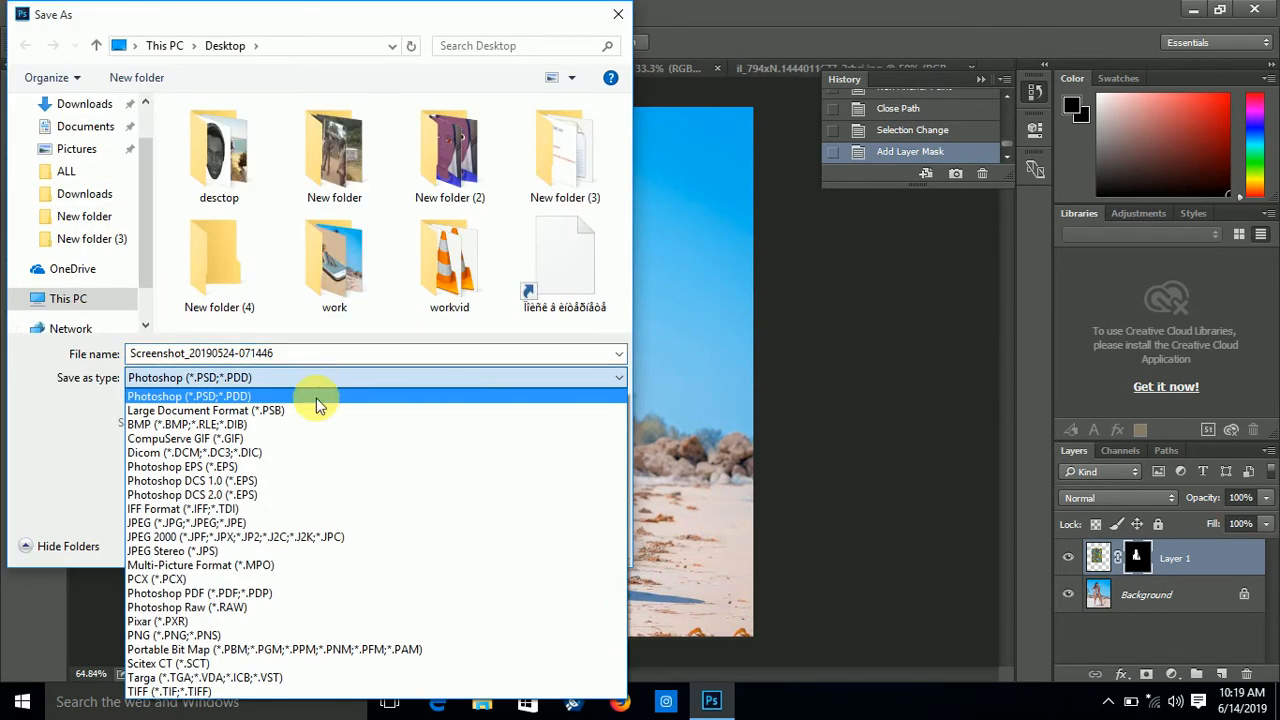
{"action": "left_click", "coordinate": [255, 530]}
{"action": "left_click", "coordinate": [310, 355]}
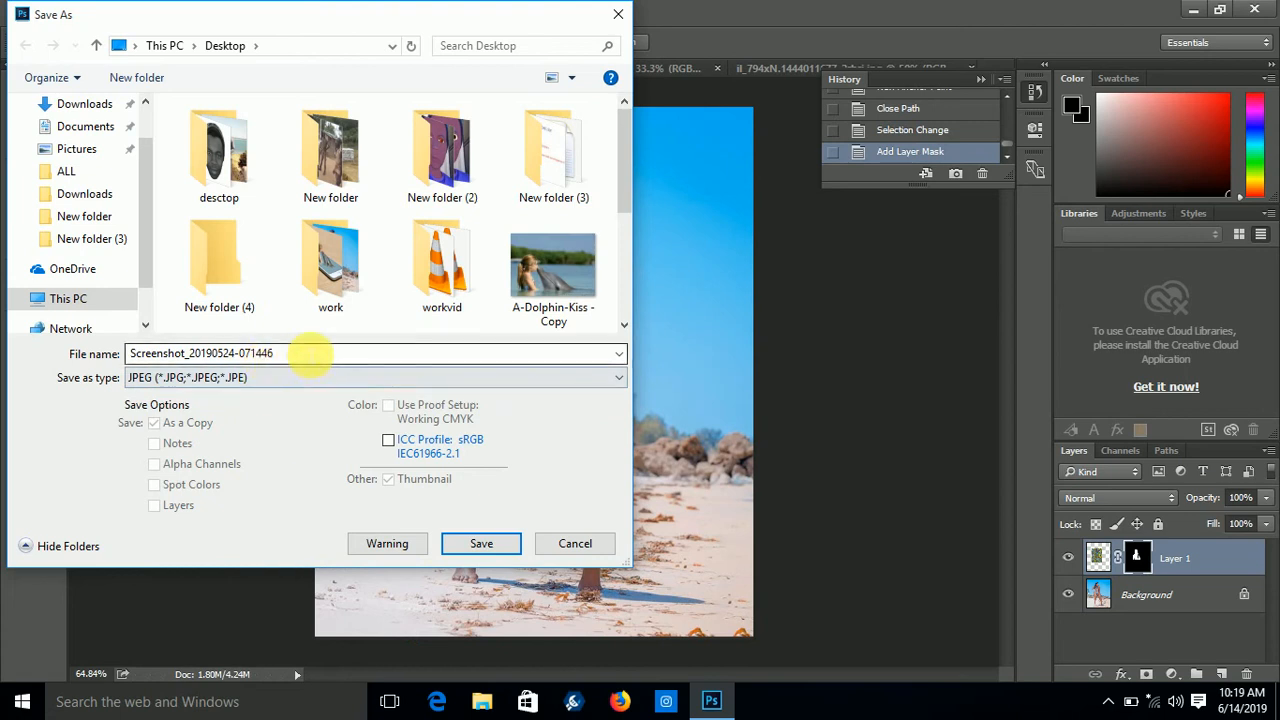
{"action": "left_click", "coordinate": [485, 545]}
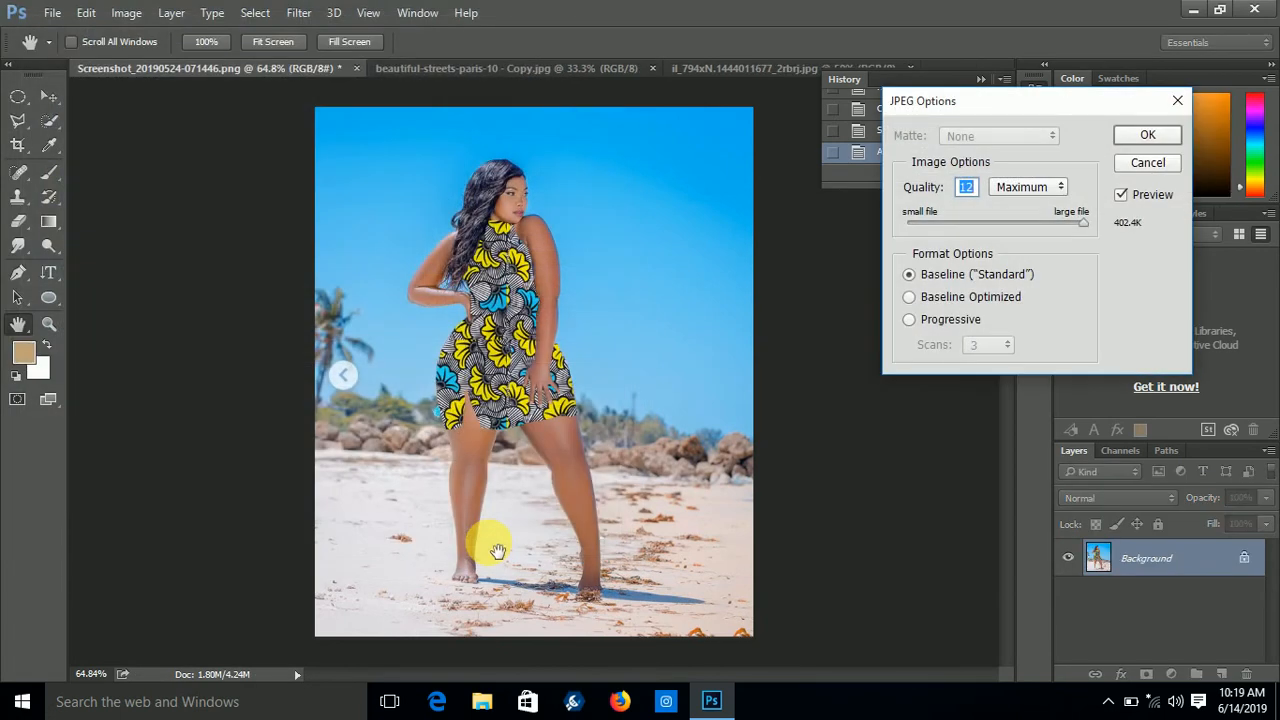
{"action": "left_click", "coordinate": [1152, 142]}
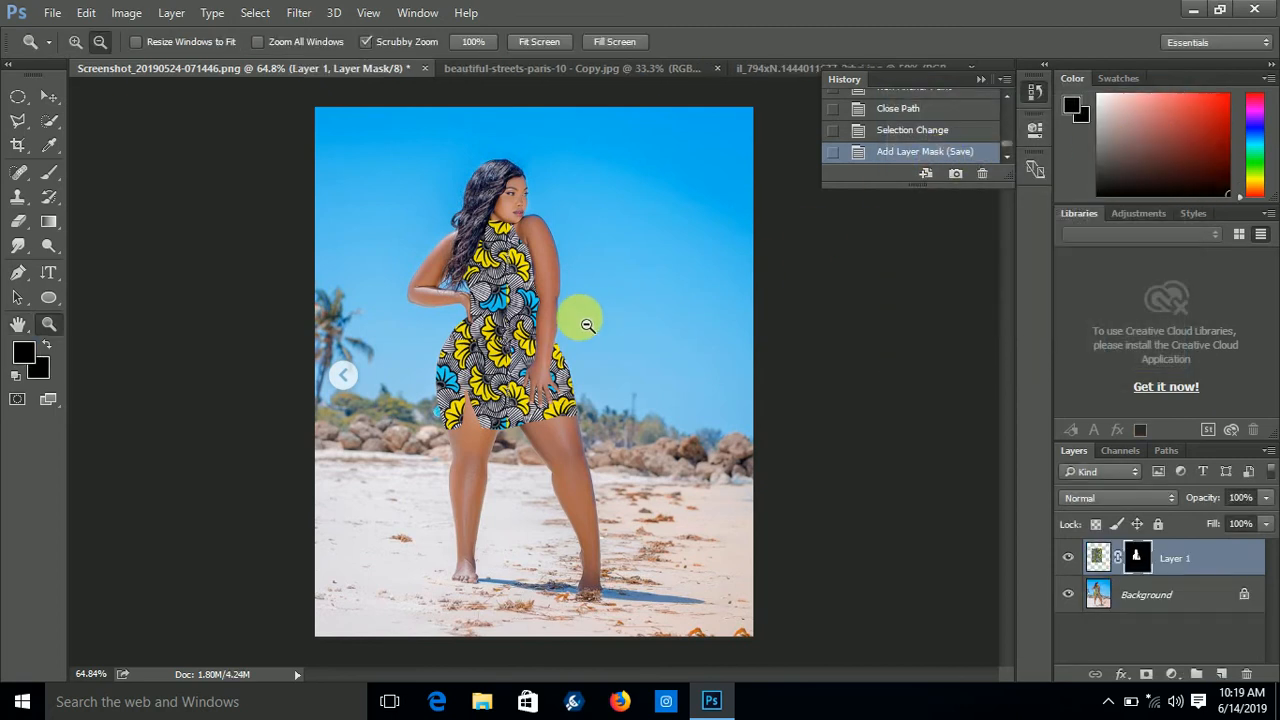
Step: Collapse the History panel and close the fabric pattern image, ending with the beach photo in front
{"action": "left_click", "coordinate": [984, 78]}
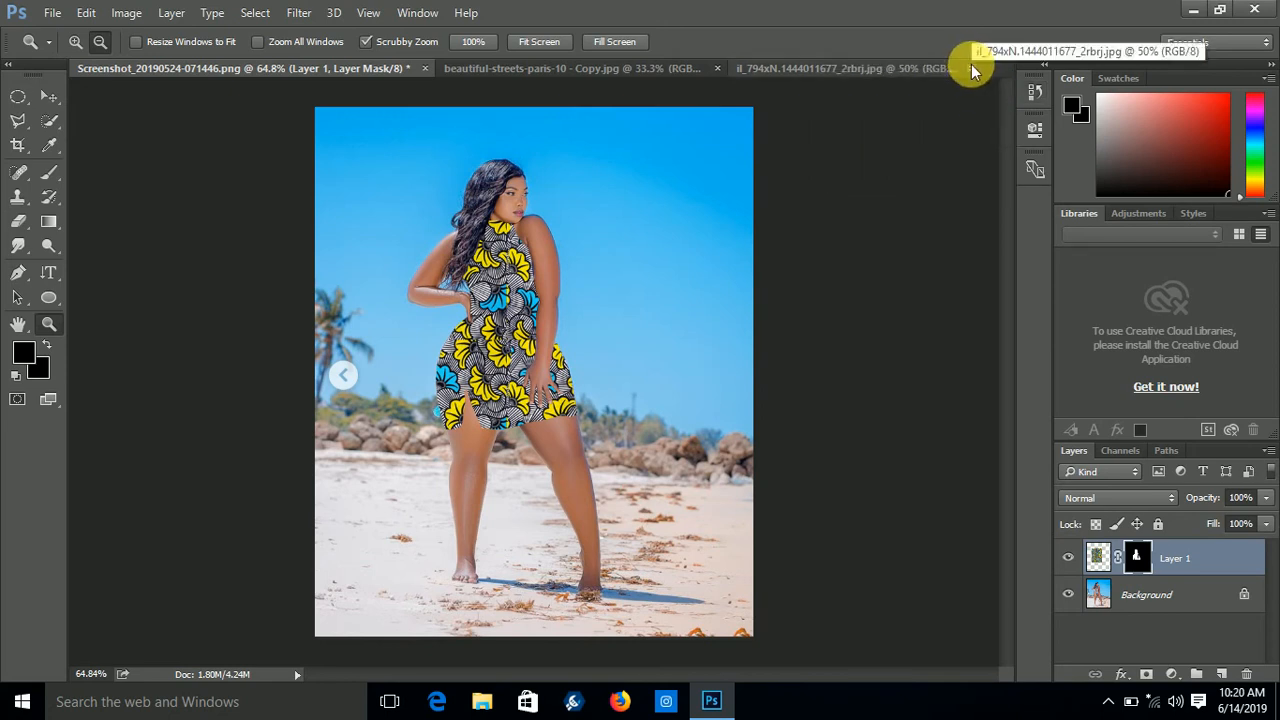
{"action": "left_click", "coordinate": [971, 67]}
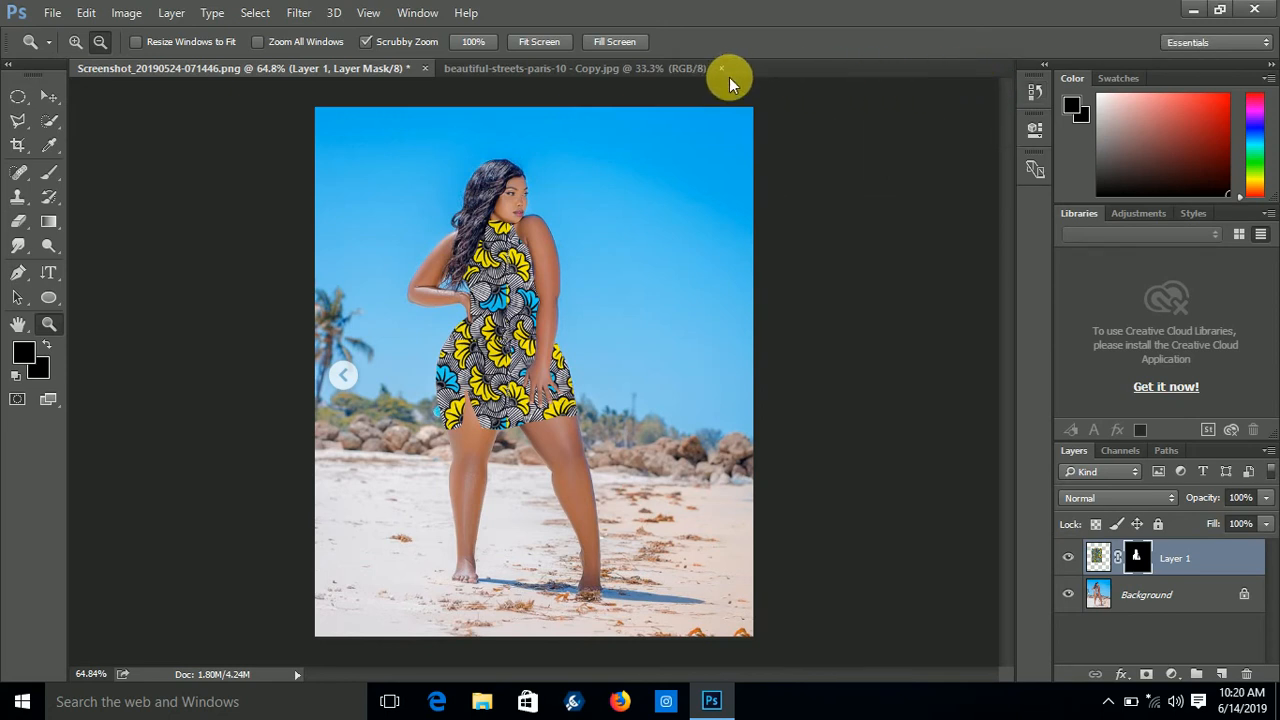
{"action": "left_click", "coordinate": [596, 71]}
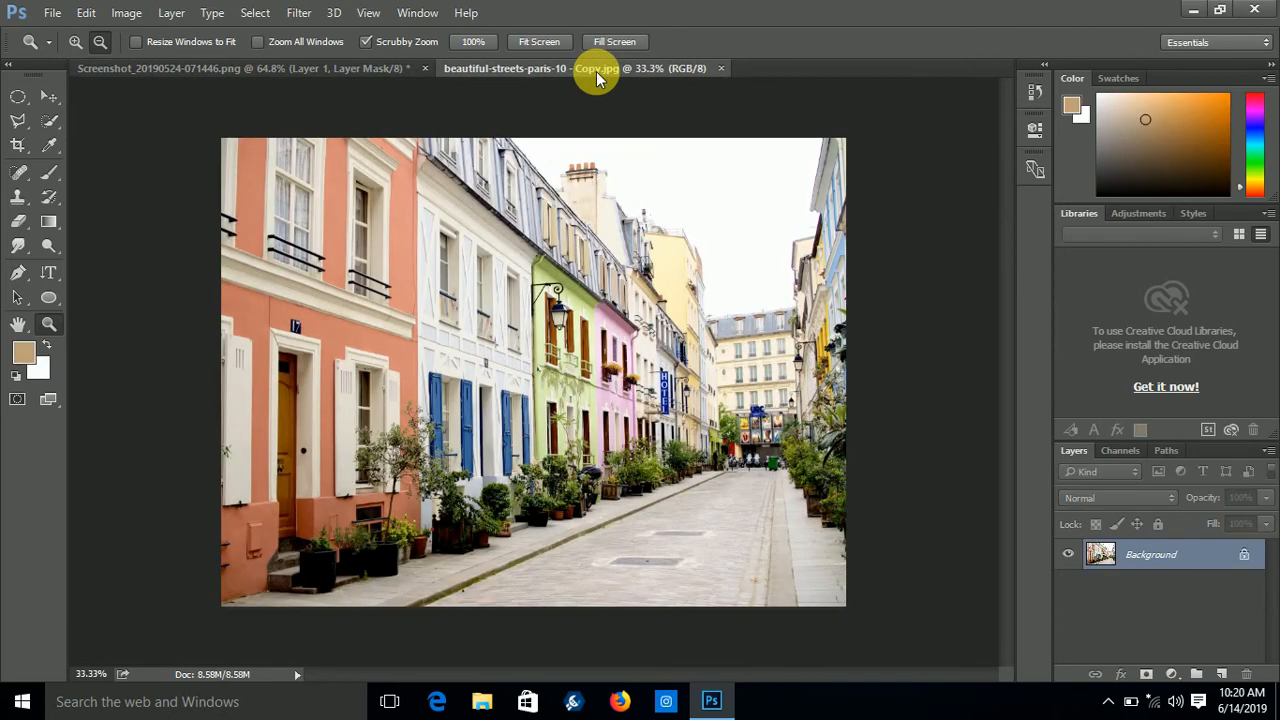
{"action": "left_click", "coordinate": [380, 70]}
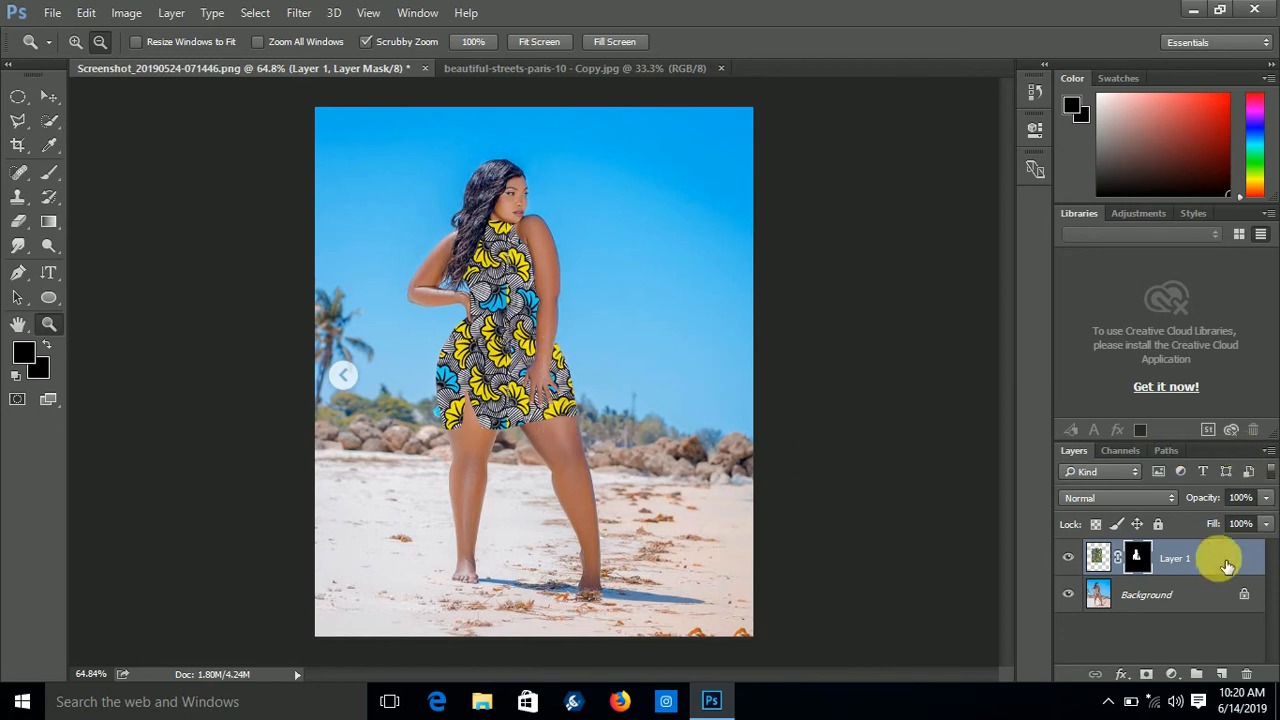
Step: Delete the masked fabric layer and convert the Background into a regular layer named Layer 0
{"action": "left_click_drag", "start_coordinate": [1237, 568], "coordinate": [1246, 673]}
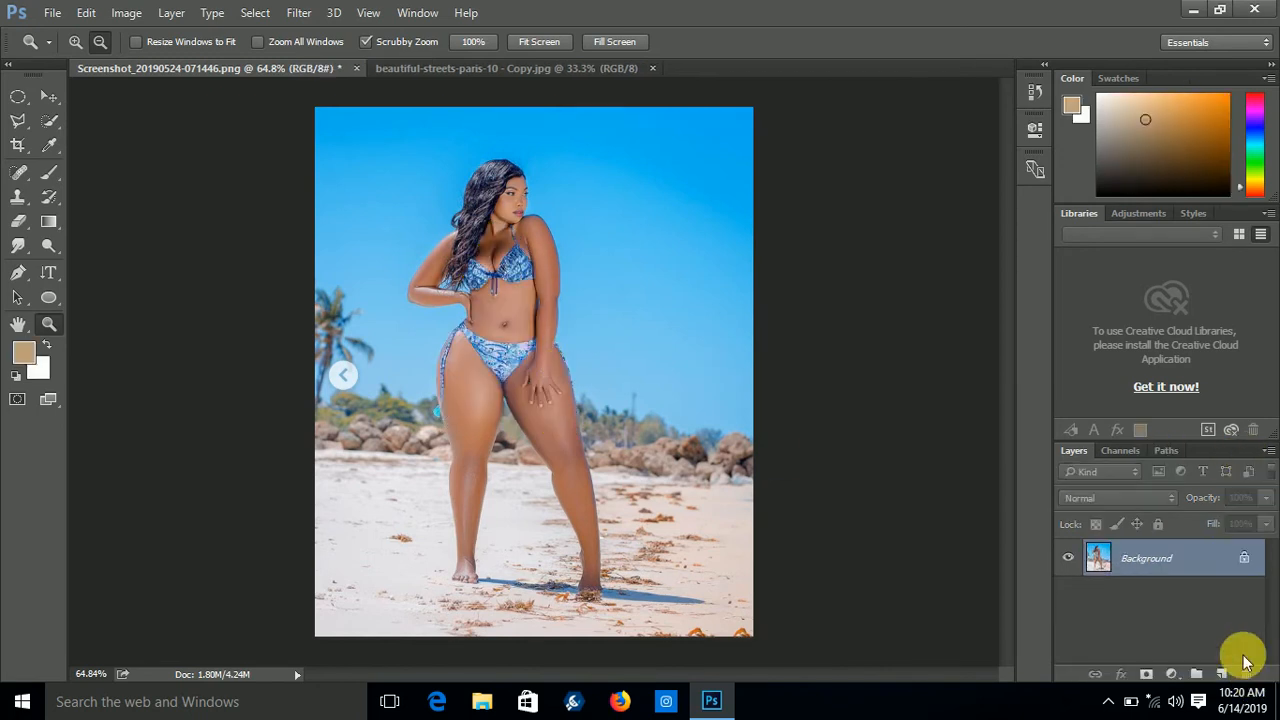
{"action": "double_click", "coordinate": [1228, 560]}
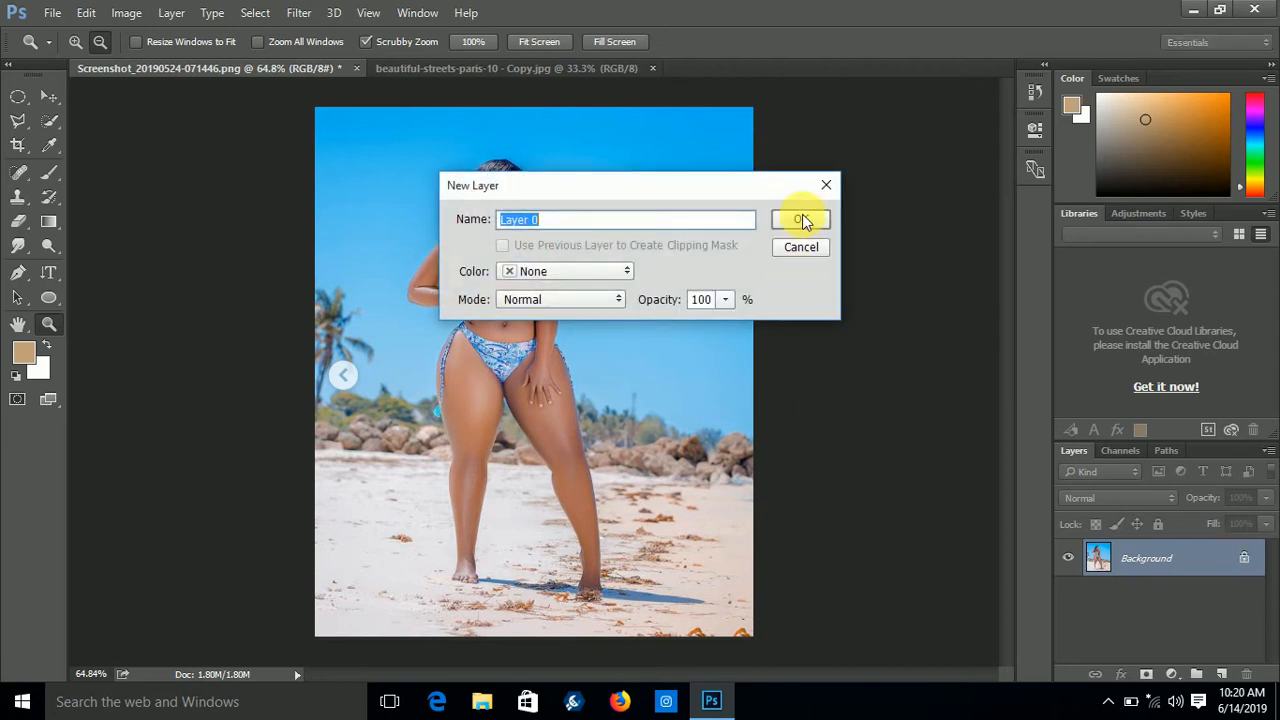
{"action": "left_click", "coordinate": [804, 218]}
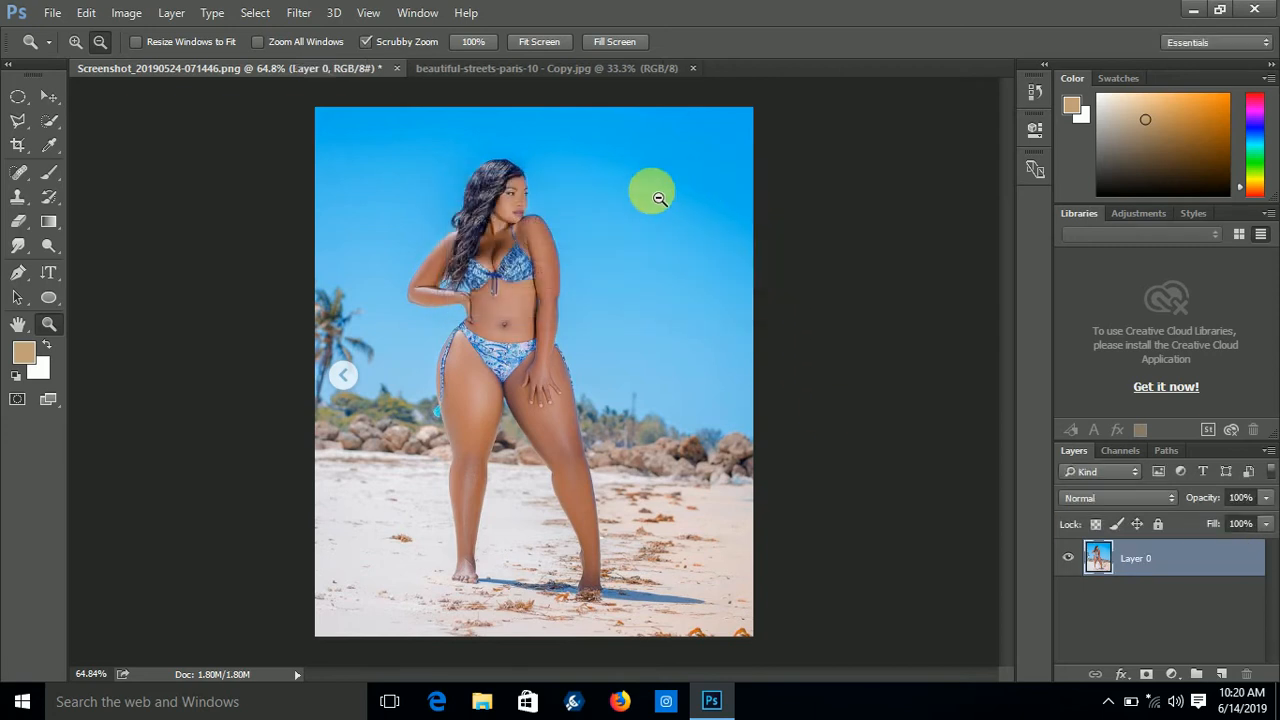
Step: Close the beach photo document without saving its changes
{"action": "left_click", "coordinate": [396, 68]}
{"action": "left_click", "coordinate": [681, 292]}
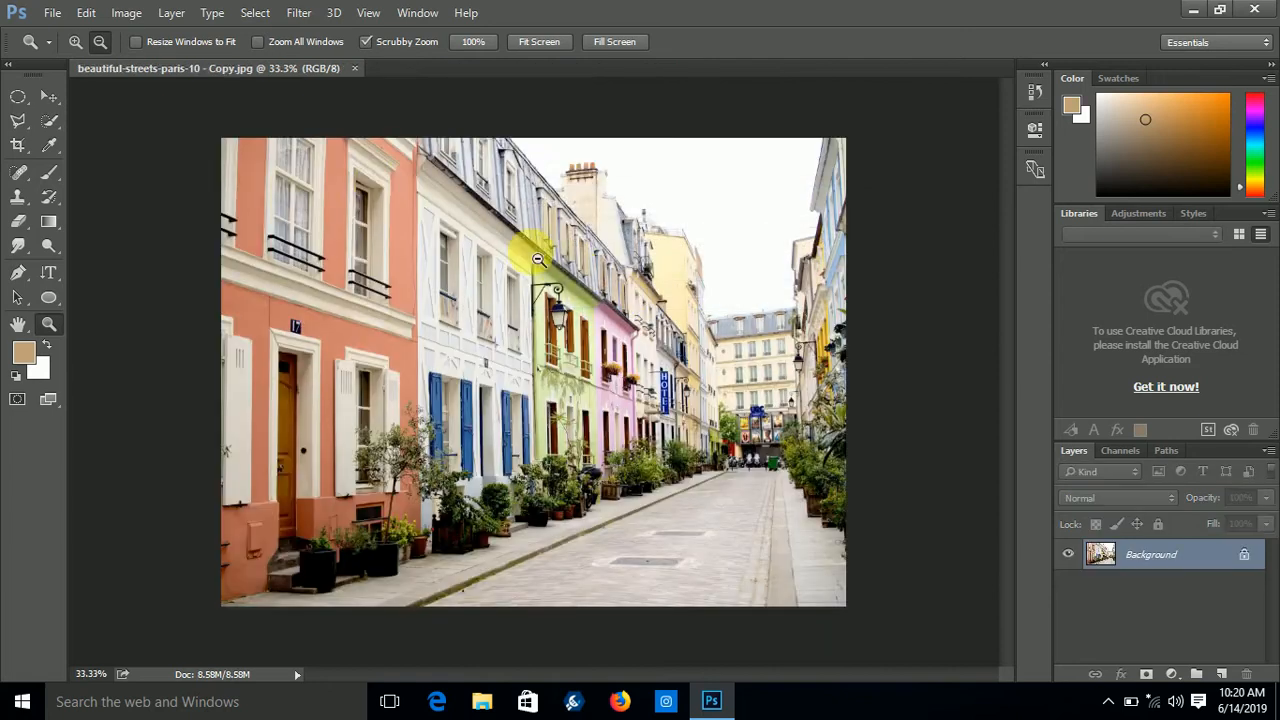
{"action": "left_click", "coordinate": [51, 12]}
{"action": "left_click", "coordinate": [58, 51]}
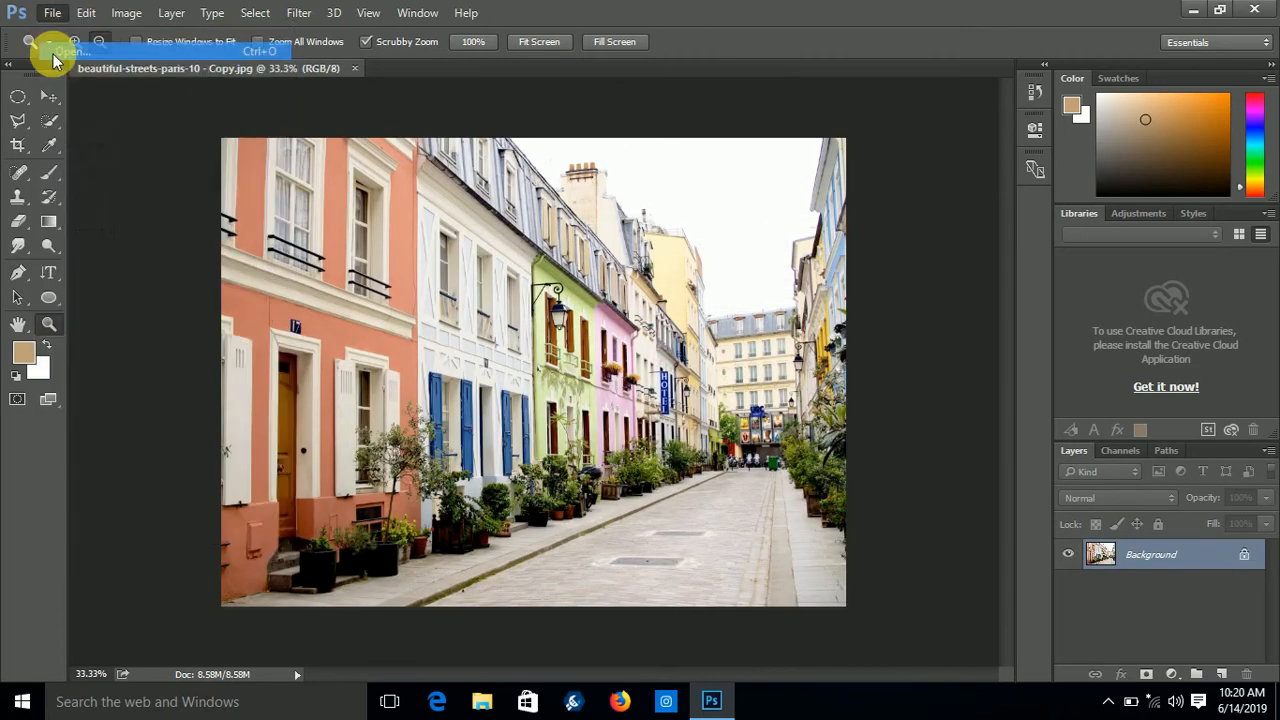
{"action": "scroll", "coordinate": [470, 285], "scroll_direction": "down", "scroll_amount": 3}
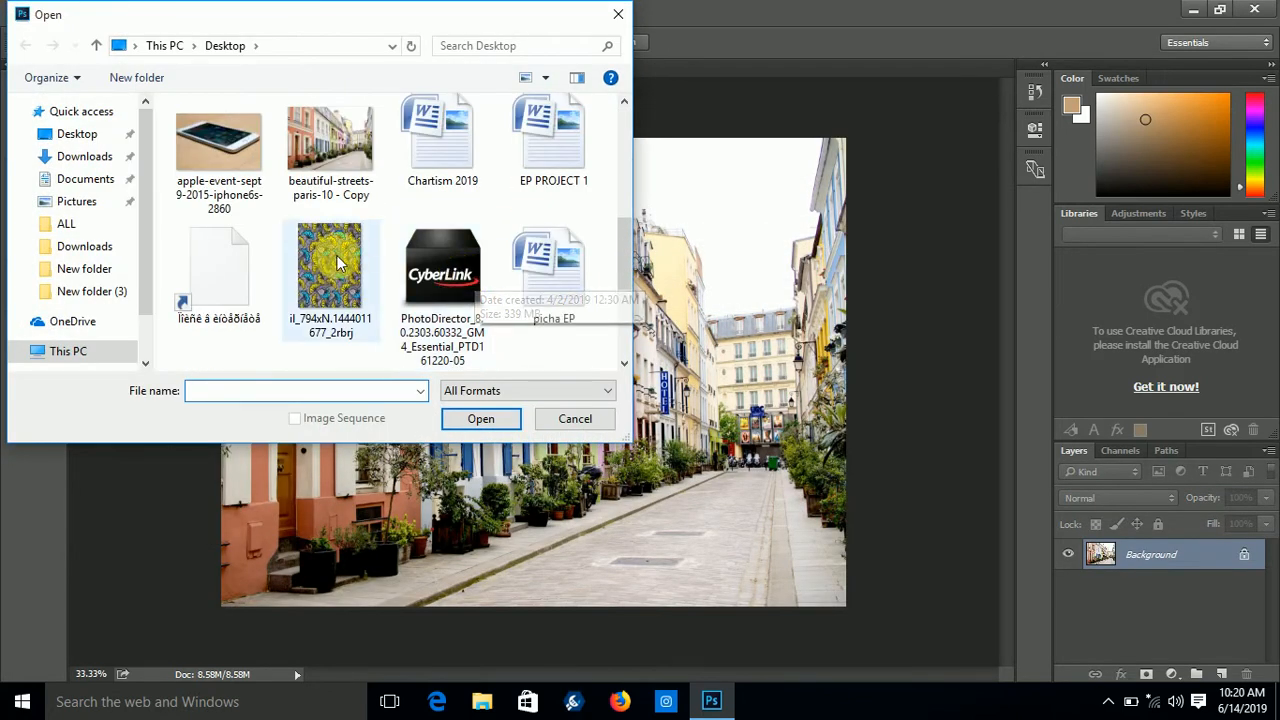
{"action": "scroll", "coordinate": [440, 260], "scroll_direction": "down", "scroll_amount": 2}
{"action": "left_click", "coordinate": [458, 140]}
{"action": "double_click", "coordinate": [458, 140]}
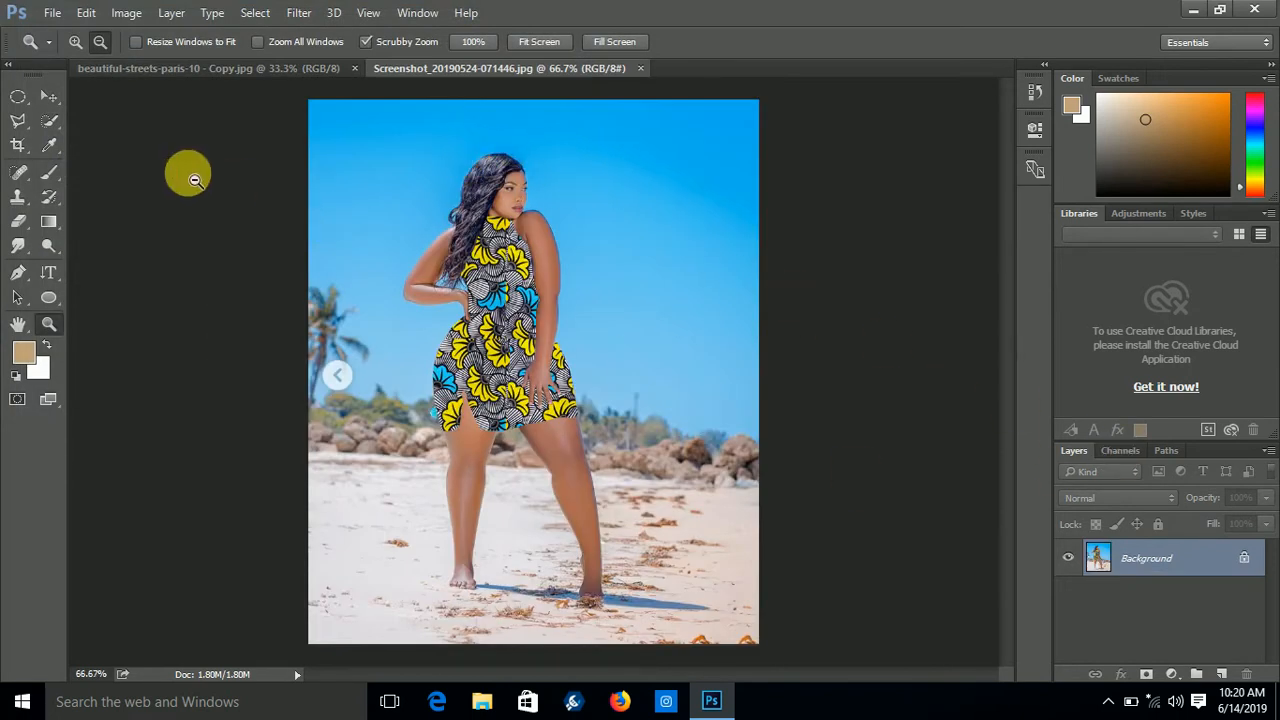
Step: Select the woman's hair, face, arms and patterned dress with the Quick Selection tool in add mode
{"action": "left_click", "coordinate": [49, 118]}
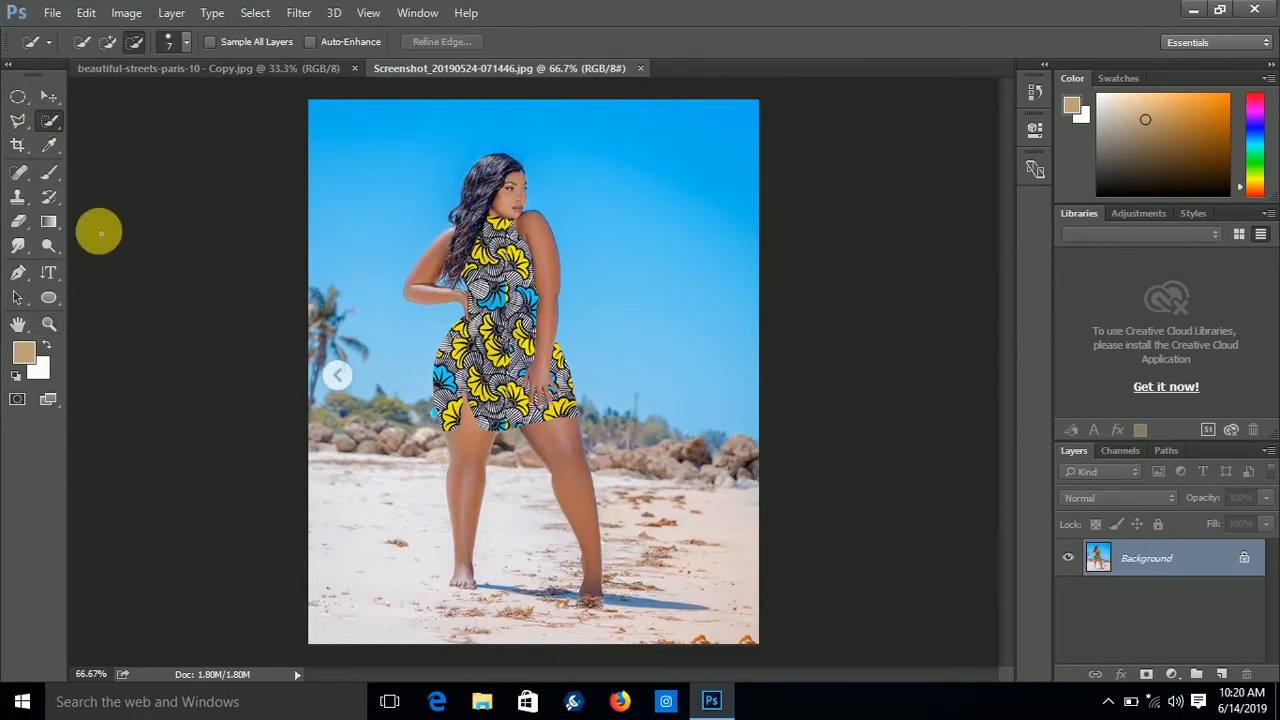
{"action": "left_click", "coordinate": [49, 323]}
{"action": "left_click_drag", "start_coordinate": [509, 305], "coordinate": [520, 305]}
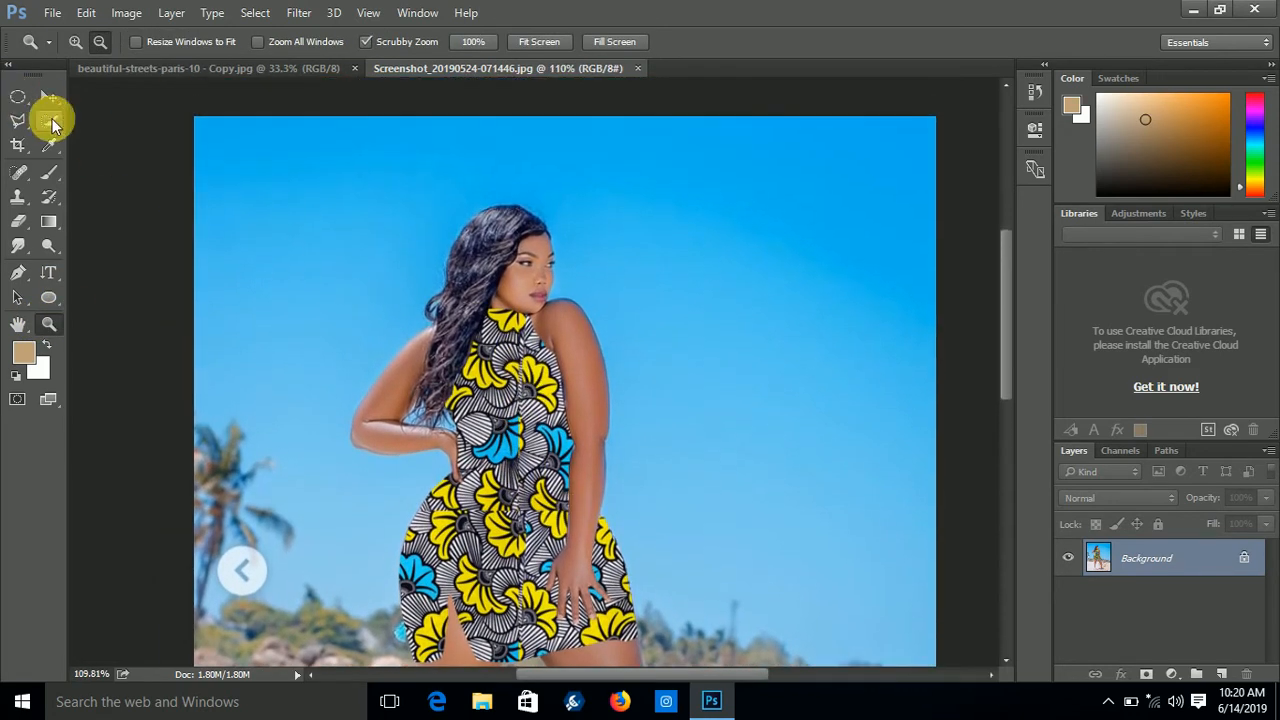
{"action": "left_click", "coordinate": [49, 118]}
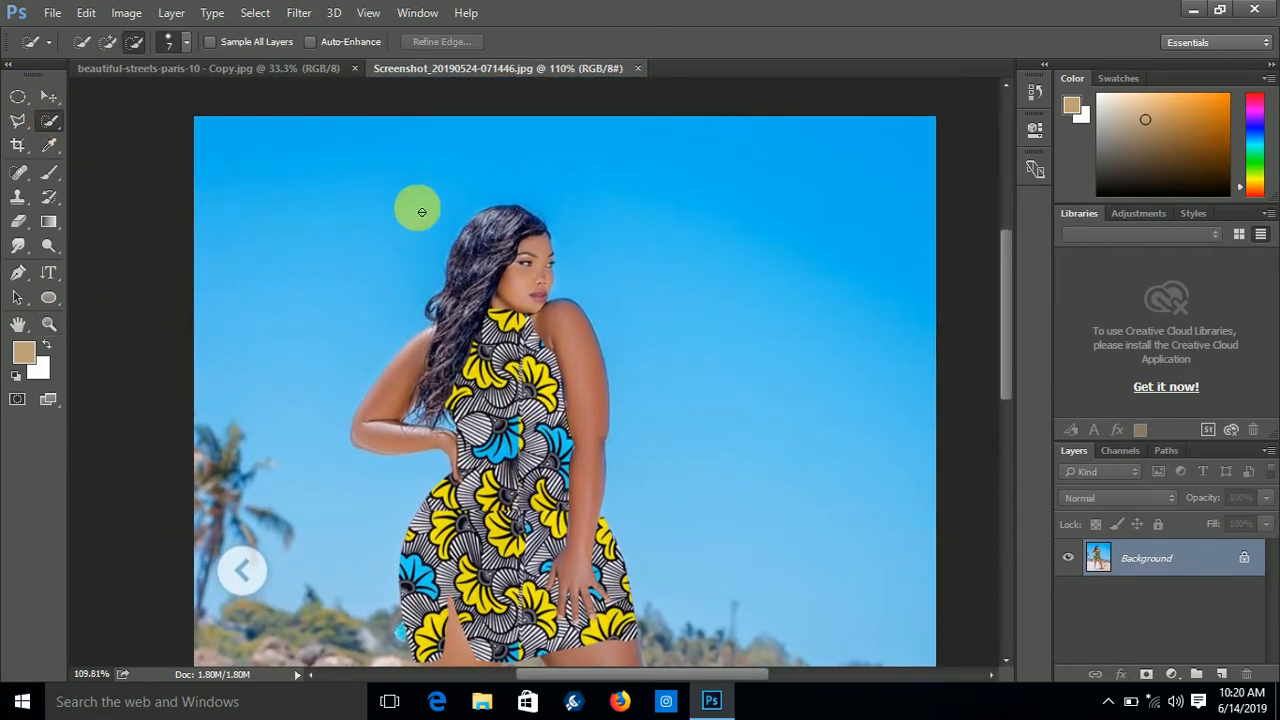
{"action": "left_click", "coordinate": [100, 41]}
{"action": "mouse_move", "coordinate": [509, 214]}
{"action": "left_mouse_down"}
{"action": "mouse_move", "coordinate": [543, 414]}
{"action": "mouse_move", "coordinate": [526, 276]}
{"action": "mouse_move", "coordinate": [508, 246]}
{"action": "mouse_move", "coordinate": [477, 277]}
{"action": "mouse_move", "coordinate": [486, 242]}
{"action": "mouse_move", "coordinate": [454, 345]}
{"action": "mouse_move", "coordinate": [439, 311]}
{"action": "mouse_move", "coordinate": [452, 325]}
{"action": "mouse_move", "coordinate": [539, 313]}
{"action": "mouse_move", "coordinate": [581, 330]}
{"action": "mouse_move", "coordinate": [433, 368]}
{"action": "mouse_move", "coordinate": [399, 401]}
{"action": "mouse_move", "coordinate": [420, 453]}
{"action": "mouse_move", "coordinate": [492, 452]}
{"action": "mouse_move", "coordinate": [533, 352]}
{"action": "mouse_move", "coordinate": [487, 375]}
{"action": "mouse_move", "coordinate": [465, 425]}
{"action": "mouse_move", "coordinate": [477, 400]}
{"action": "mouse_move", "coordinate": [537, 402]}
{"action": "mouse_move", "coordinate": [569, 542]}
{"action": "mouse_move", "coordinate": [529, 543]}
{"action": "mouse_move", "coordinate": [491, 464]}
{"action": "mouse_move", "coordinate": [475, 462]}
{"action": "mouse_move", "coordinate": [434, 575]}
{"action": "mouse_move", "coordinate": [452, 497]}
{"action": "mouse_move", "coordinate": [422, 523]}
{"action": "mouse_move", "coordinate": [419, 560]}
{"action": "mouse_move", "coordinate": [486, 512]}
{"action": "mouse_move", "coordinate": [509, 550]}
{"action": "mouse_move", "coordinate": [577, 528]}
{"action": "left_mouse_up"}
{"action": "scroll", "coordinate": [523, 420], "scroll_direction": "down", "scroll_amount": 3}
{"action": "scroll", "coordinate": [520, 412], "scroll_direction": "down", "scroll_amount": 2}
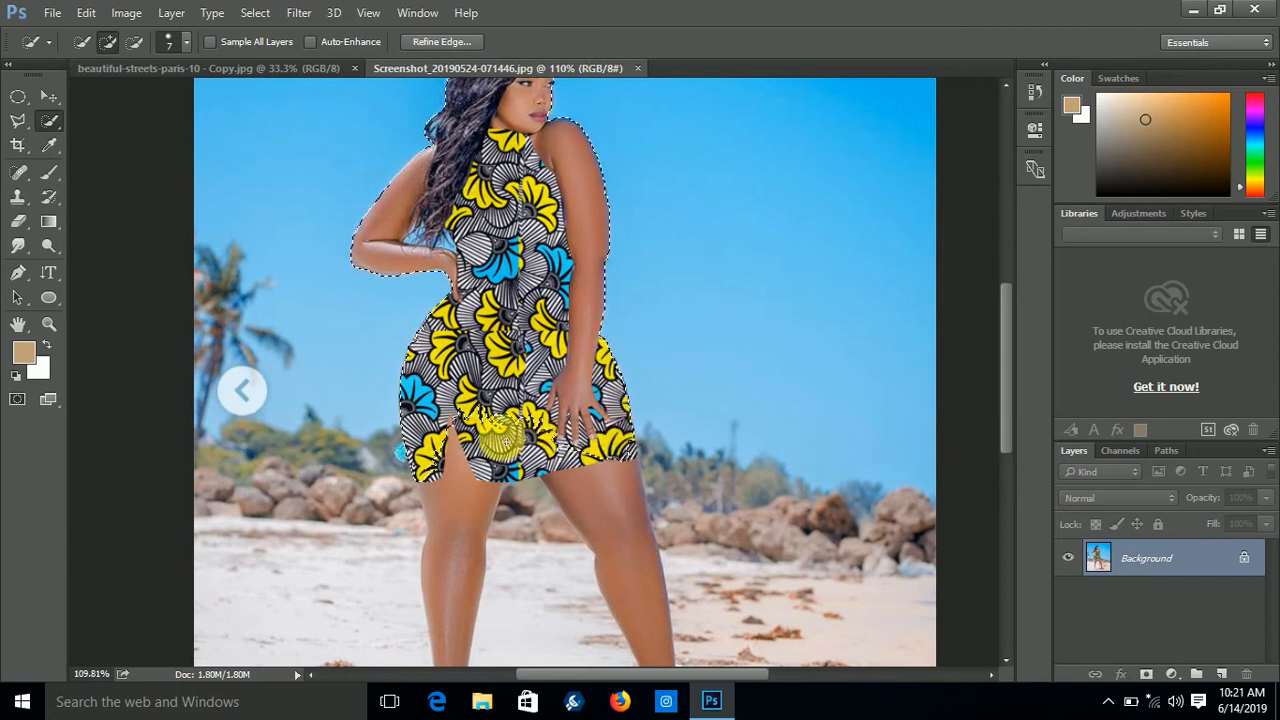
Step: Extend the selection down both of the woman's legs to her feet
{"action": "left_click_drag", "start_coordinate": [465, 442], "coordinate": [458, 509]}
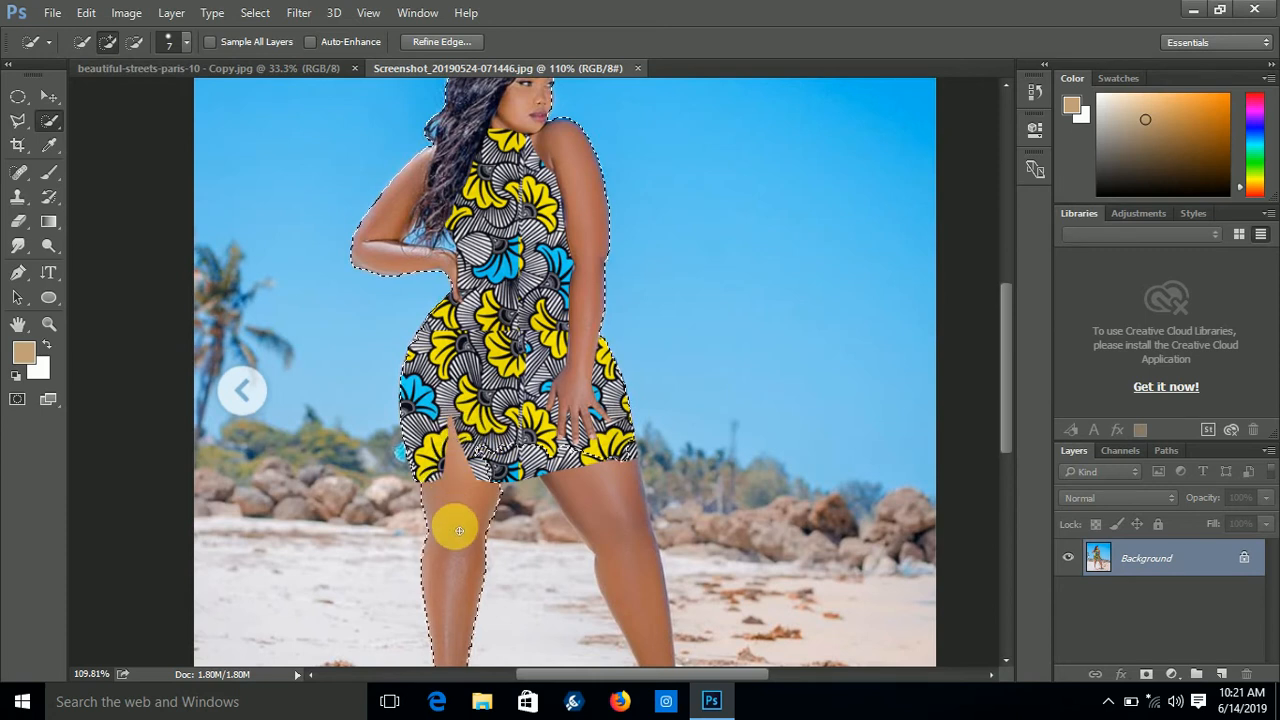
{"action": "scroll", "coordinate": [450, 490], "scroll_direction": "down", "scroll_amount": 3}
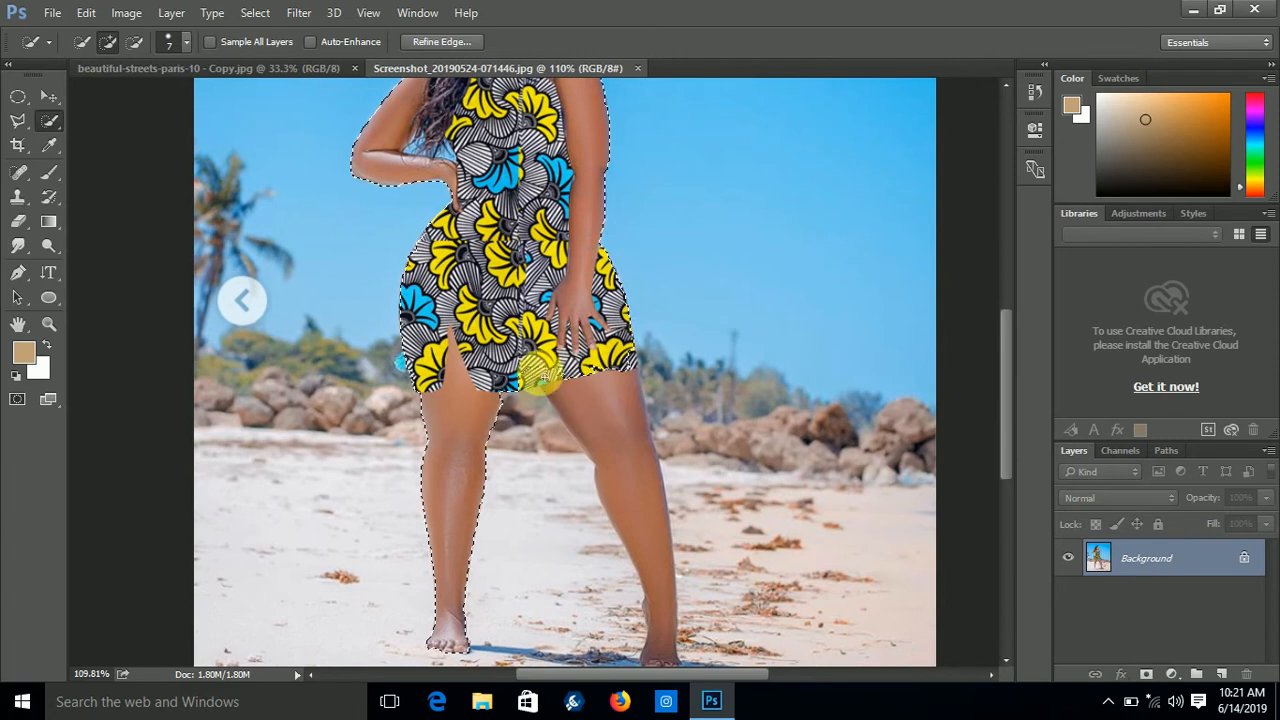
{"action": "left_click_drag", "start_coordinate": [614, 399], "coordinate": [634, 489]}
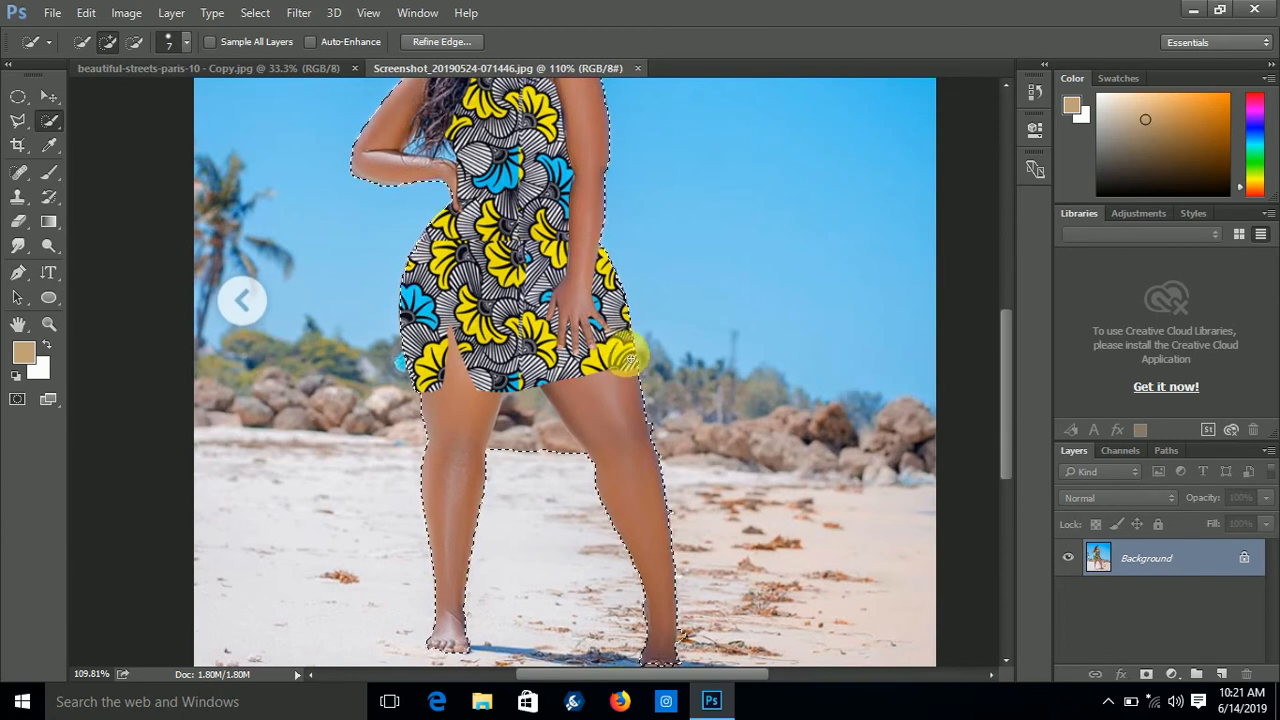
{"action": "scroll", "coordinate": [612, 373], "scroll_direction": "down", "scroll_amount": 2}
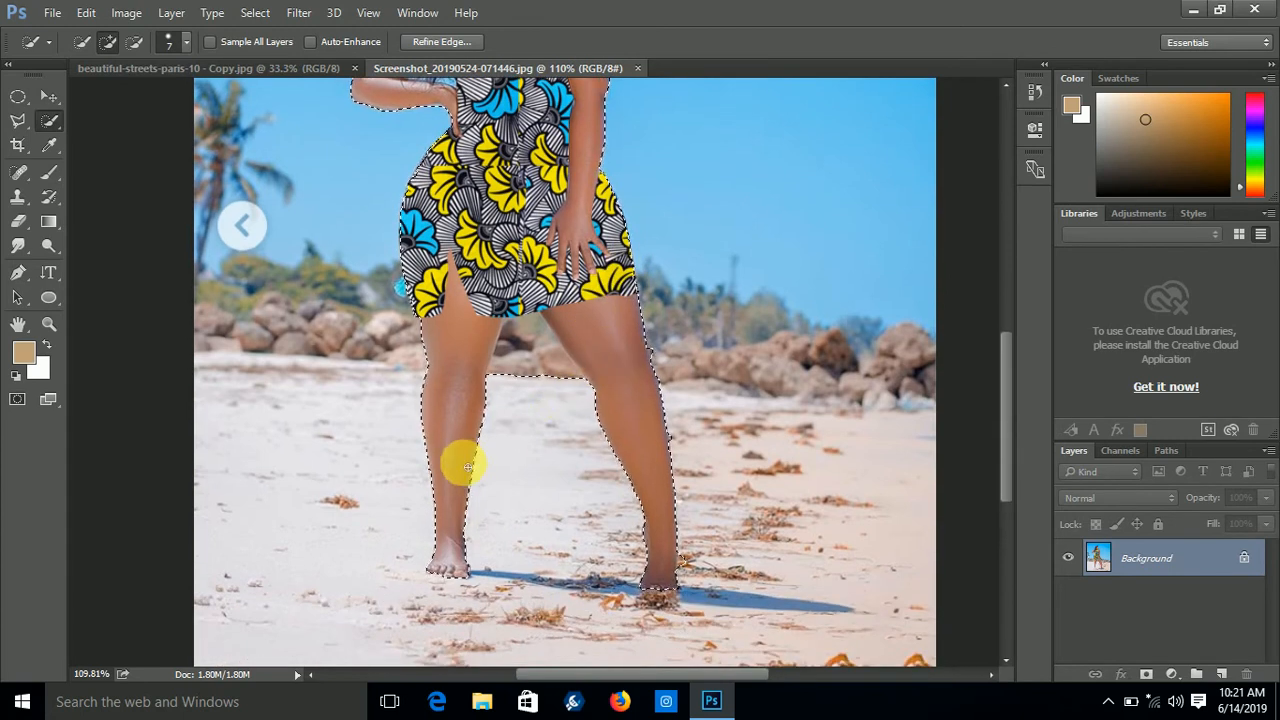
Step: Subtract the stray background between the woman's legs from the selection
{"action": "left_click", "coordinate": [133, 41]}
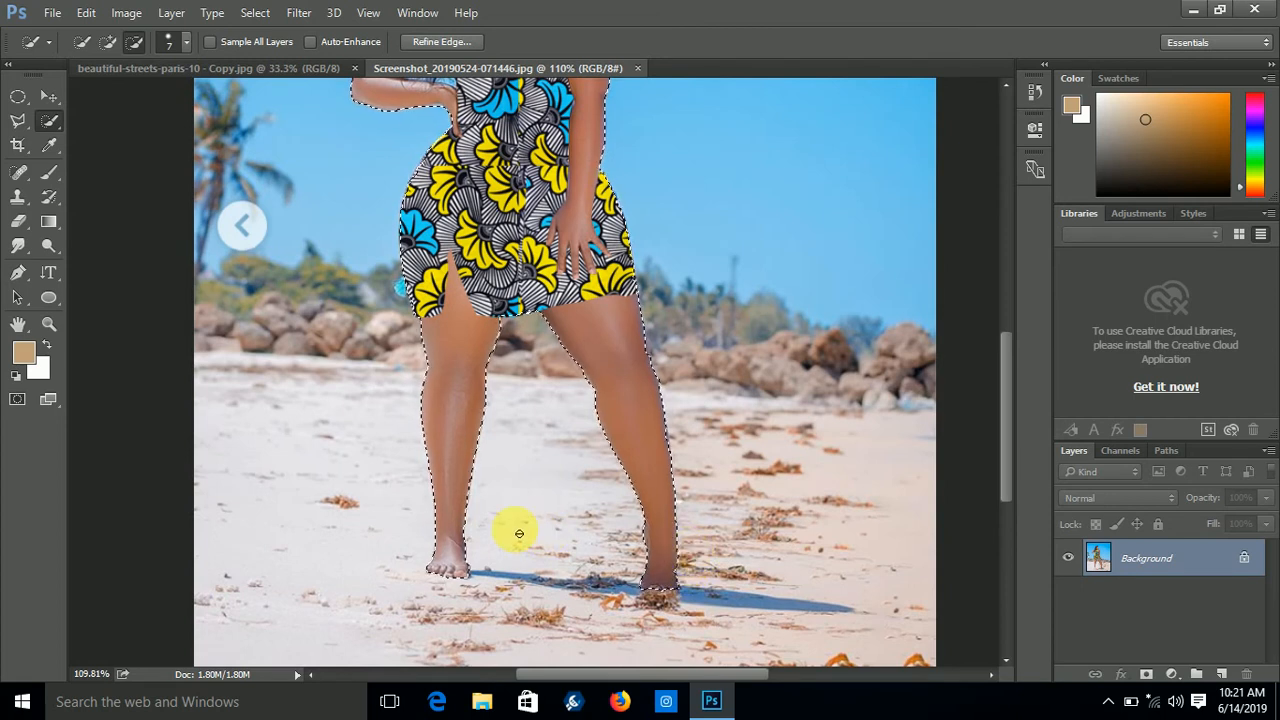
{"action": "scroll", "coordinate": [412, 362], "scroll_direction": "up", "scroll_amount": 3}
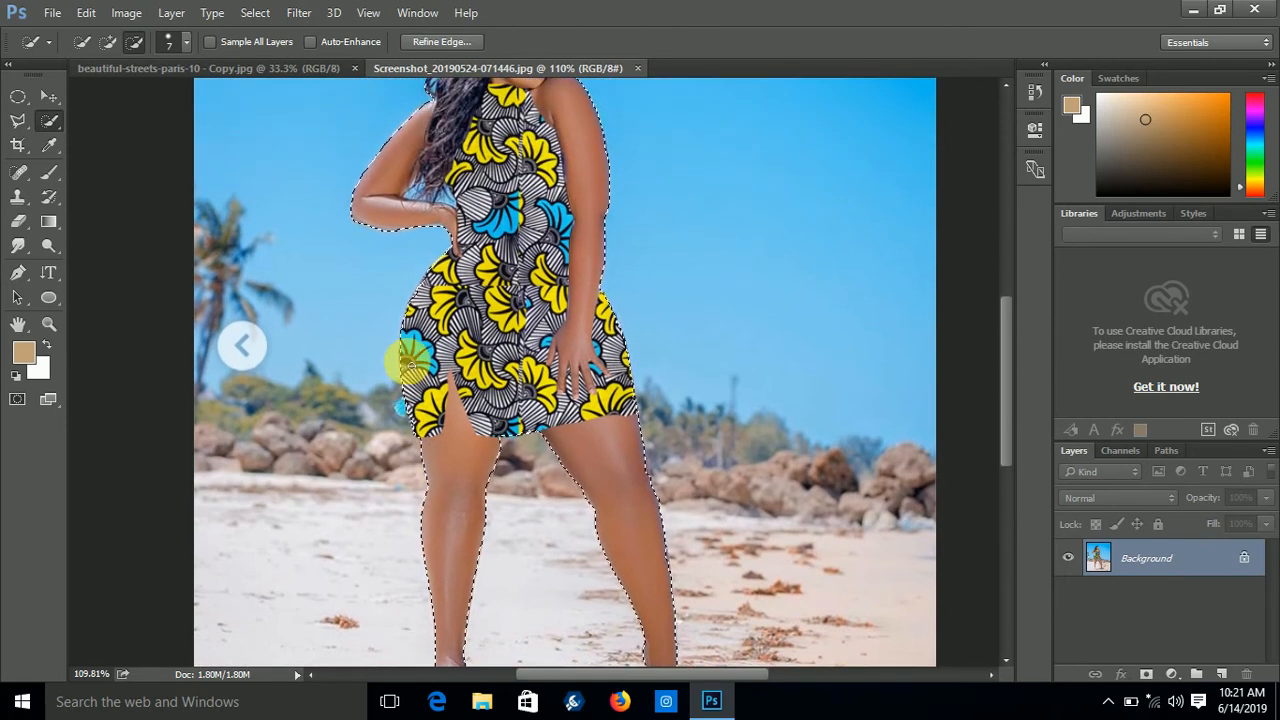
{"action": "scroll", "coordinate": [412, 362], "scroll_direction": "up", "scroll_amount": 3}
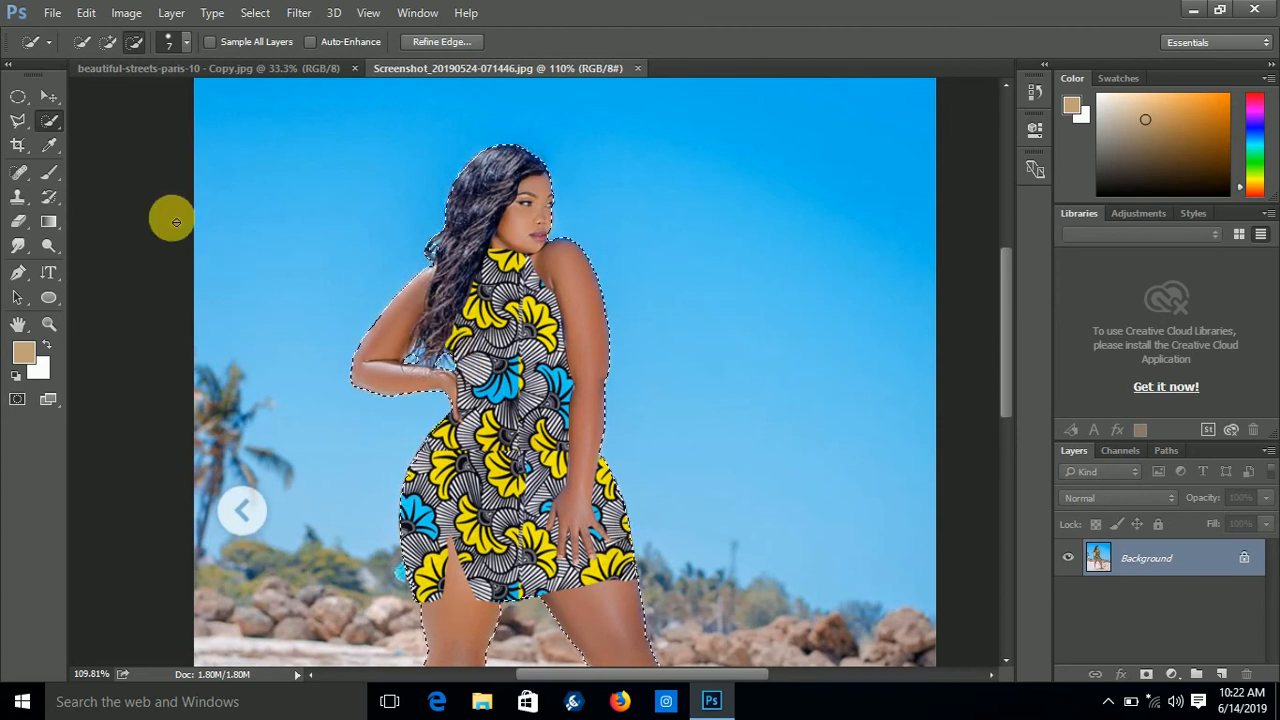
Step: Refine the edge of the woman's selection with Smooth 20 and Shift Edge -70%, output to Selection
{"action": "left_click", "coordinate": [50, 322]}
{"action": "left_click_drag", "start_coordinate": [344, 271], "coordinate": [289, 283]}
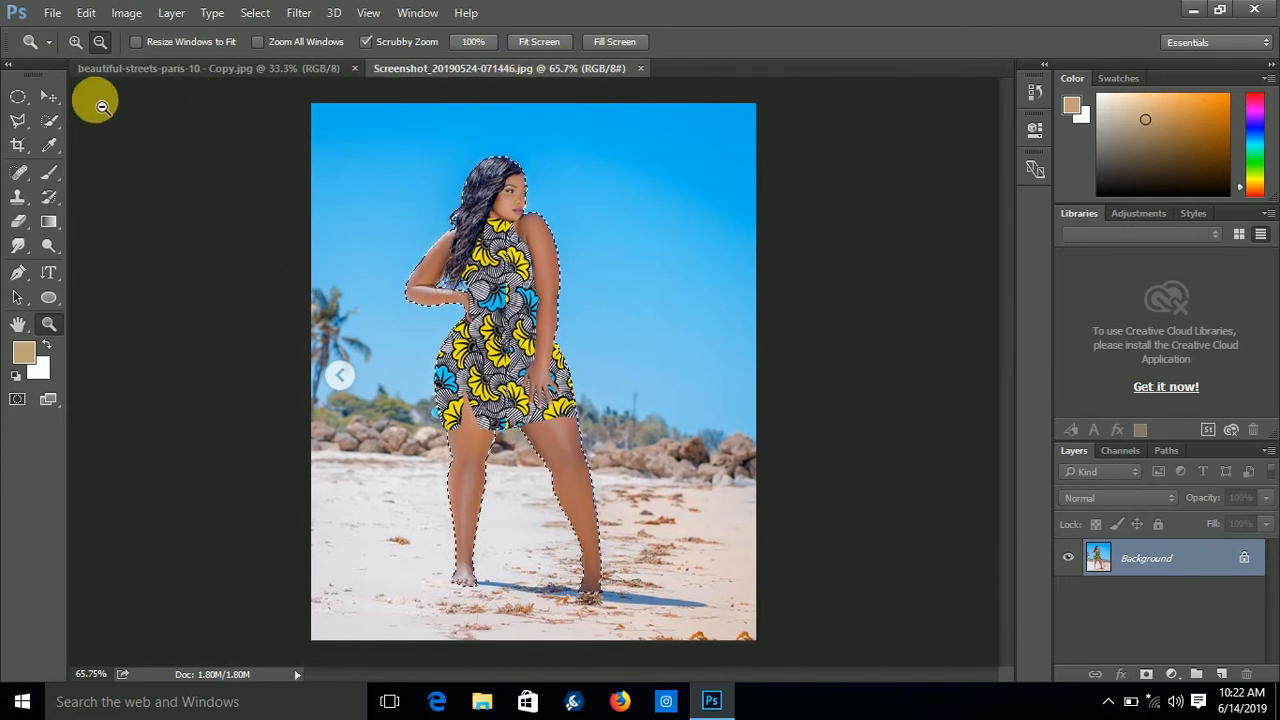
{"action": "left_click", "coordinate": [62, 124]}
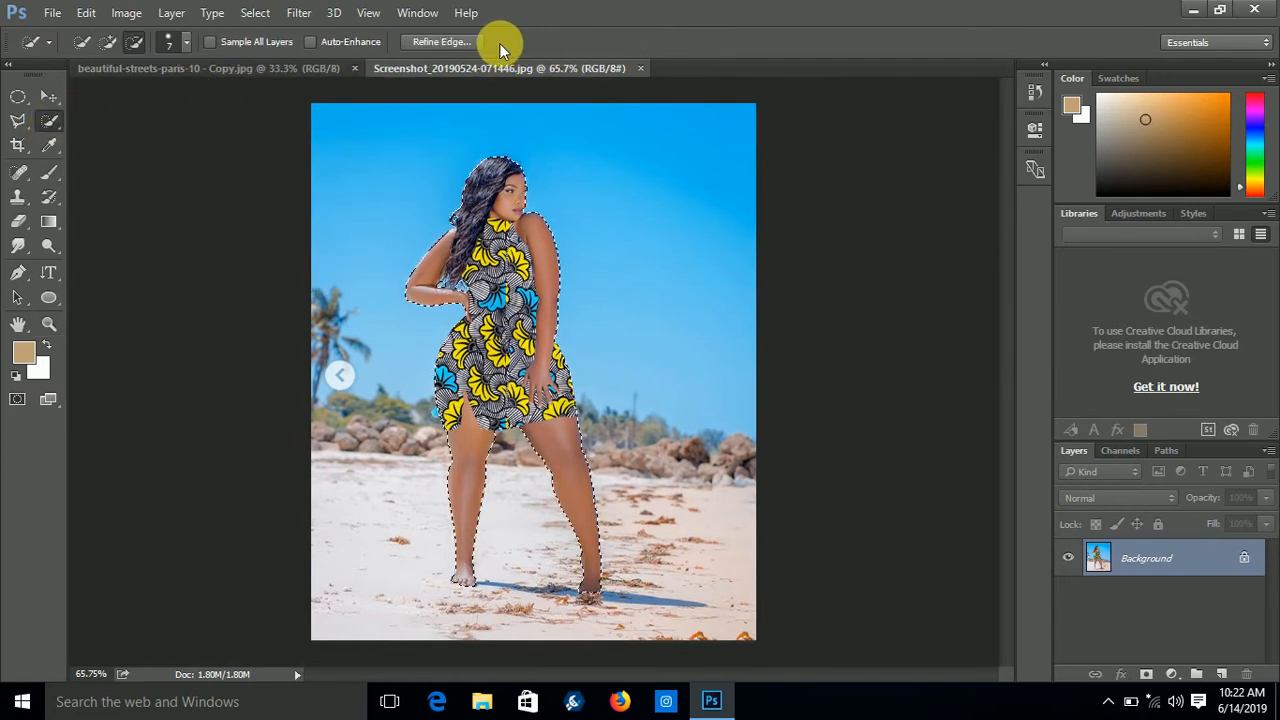
{"action": "left_click", "coordinate": [440, 42]}
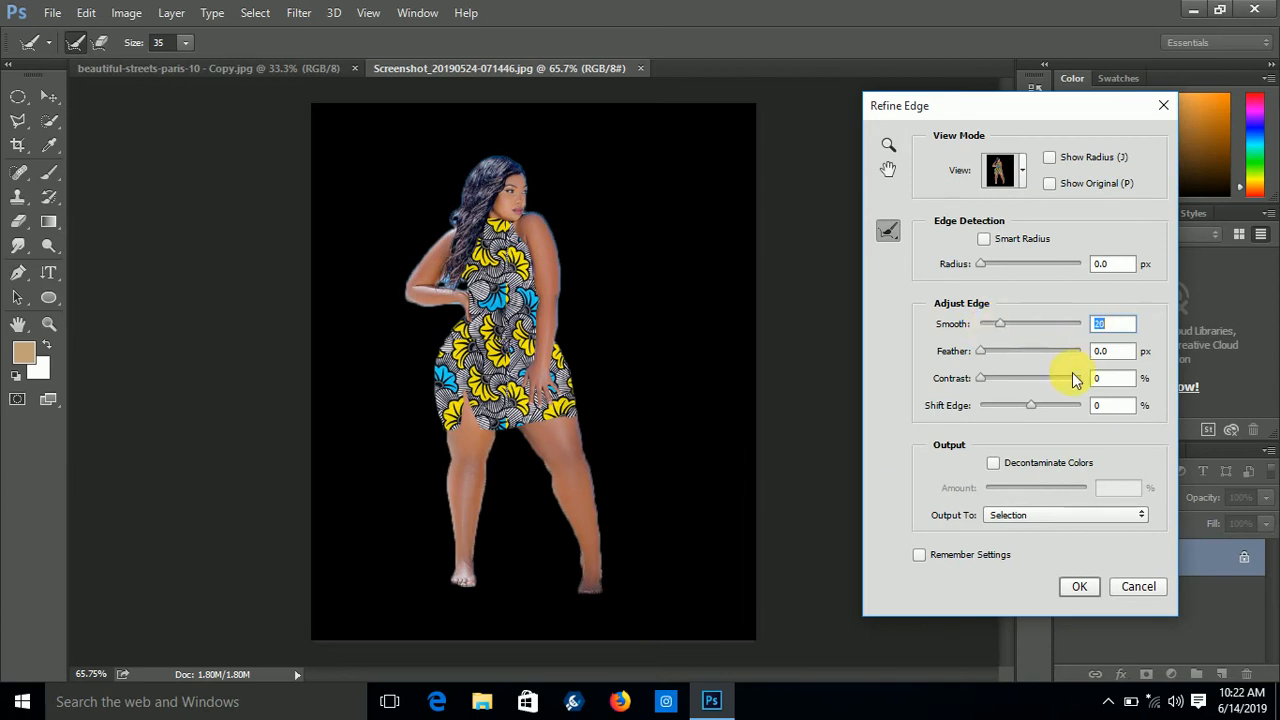
{"action": "left_click_drag", "start_coordinate": [1010, 413], "coordinate": [1004, 407]}
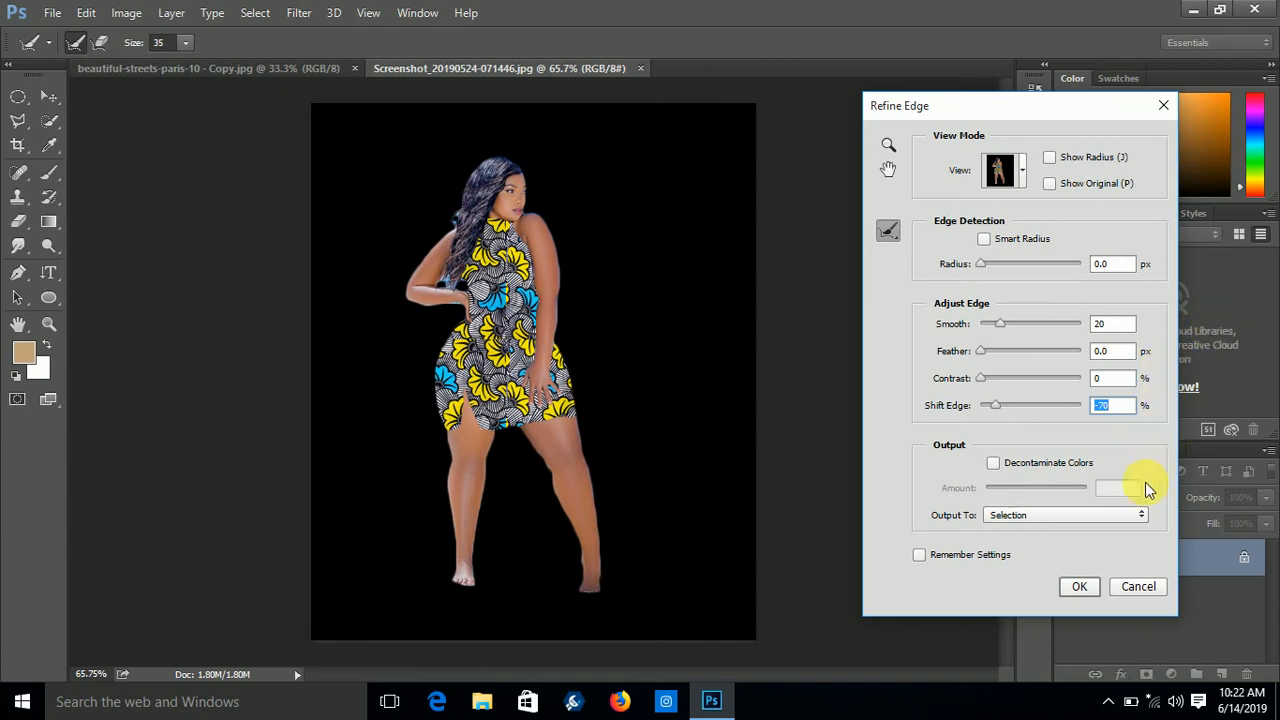
{"action": "left_click", "coordinate": [1078, 587]}
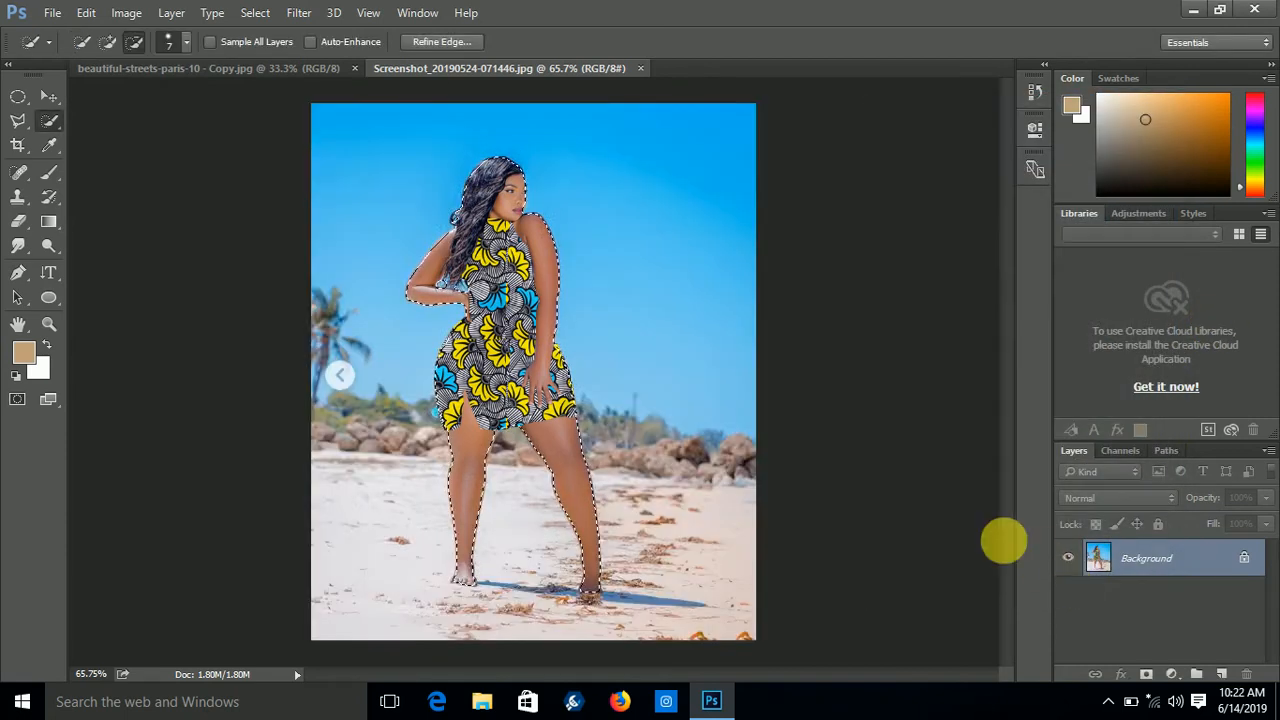
Step: Float the beach photo, copy the selected woman onto the Paris street image, and redock the beach photo with the street image in front
{"action": "left_click_drag", "start_coordinate": [458, 70], "coordinate": [930, 82]}
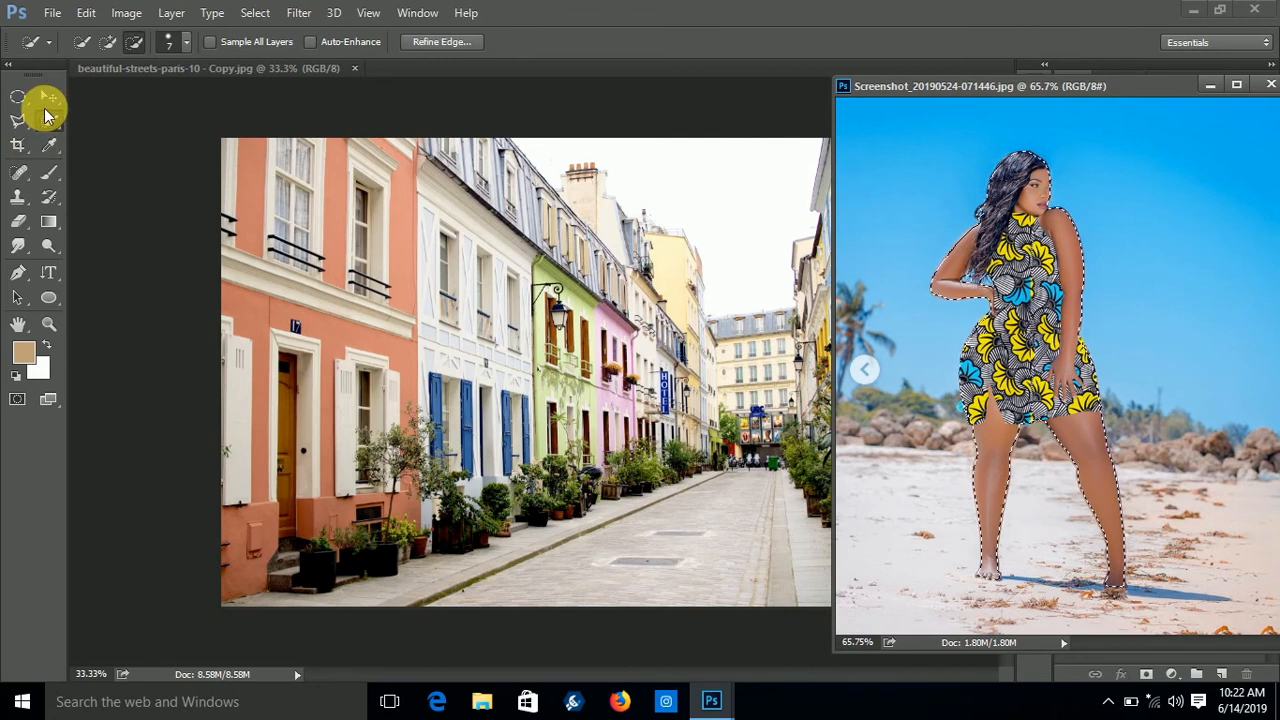
{"action": "left_click", "coordinate": [48, 96]}
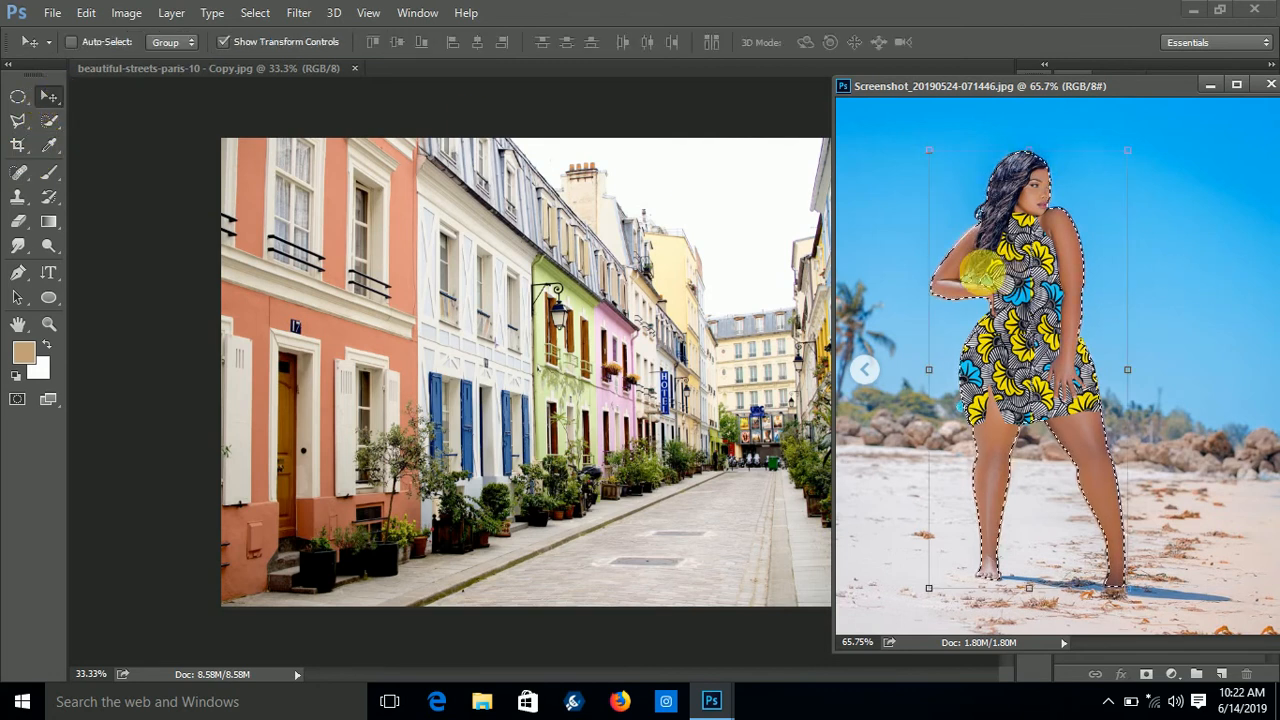
{"action": "left_click_drag", "start_coordinate": [990, 280], "coordinate": [580, 360]}
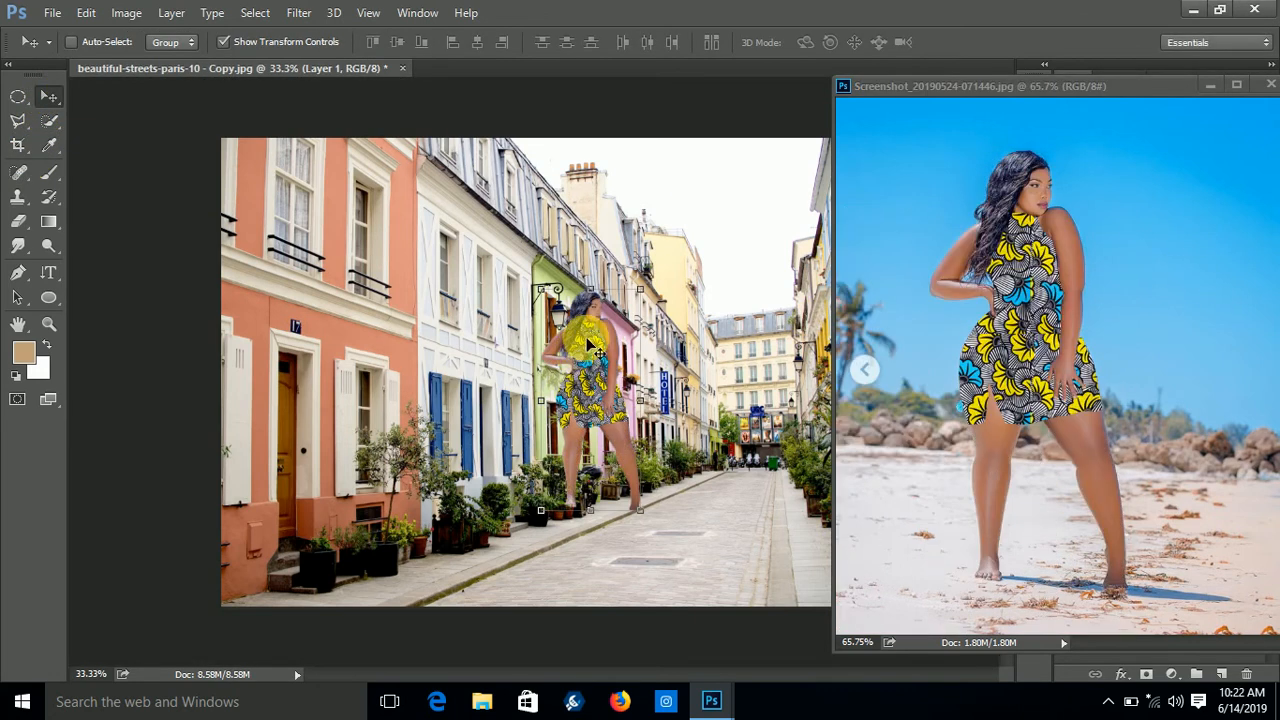
{"action": "left_click_drag", "start_coordinate": [1068, 90], "coordinate": [716, 68]}
{"action": "left_click_drag", "start_coordinate": [213, 96], "coordinate": [194, 68]}
{"action": "left_click", "coordinate": [194, 68]}
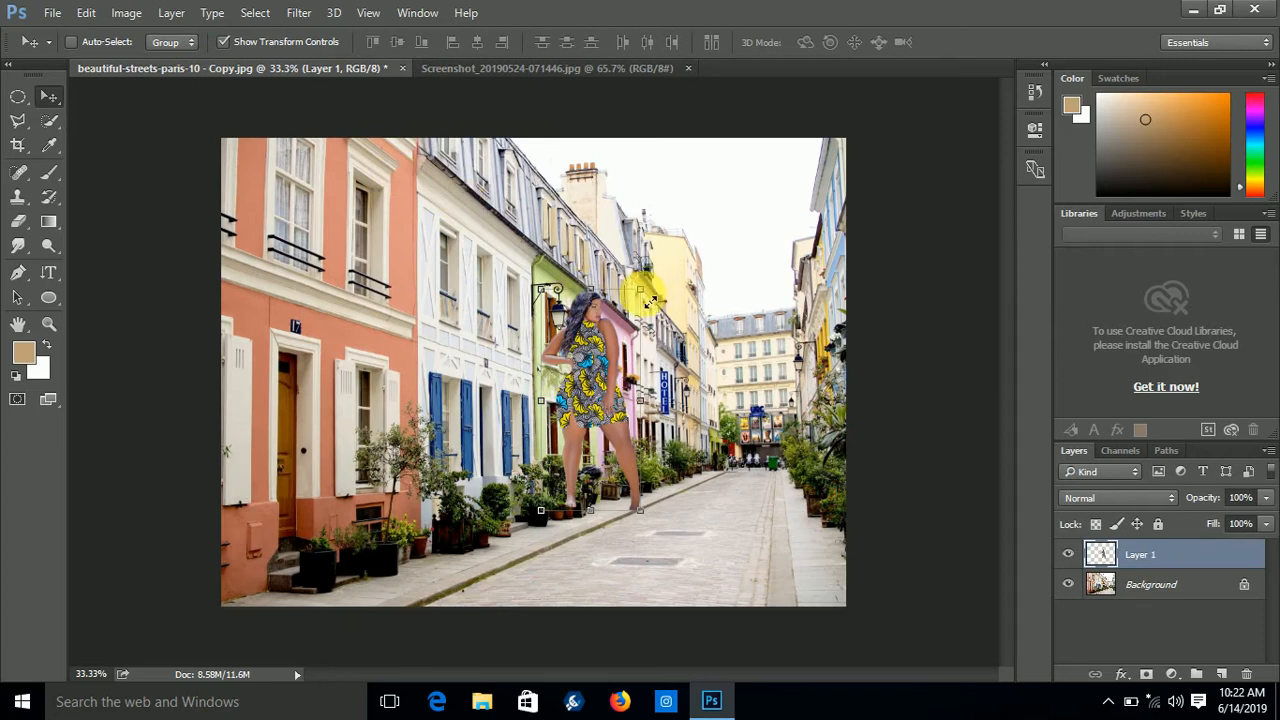
Step: Enlarge the woman's layer to about 154% and stand her on the street paving near the middle of the picture
{"action": "left_click_drag", "start_coordinate": [652, 300], "coordinate": [740, 188]}
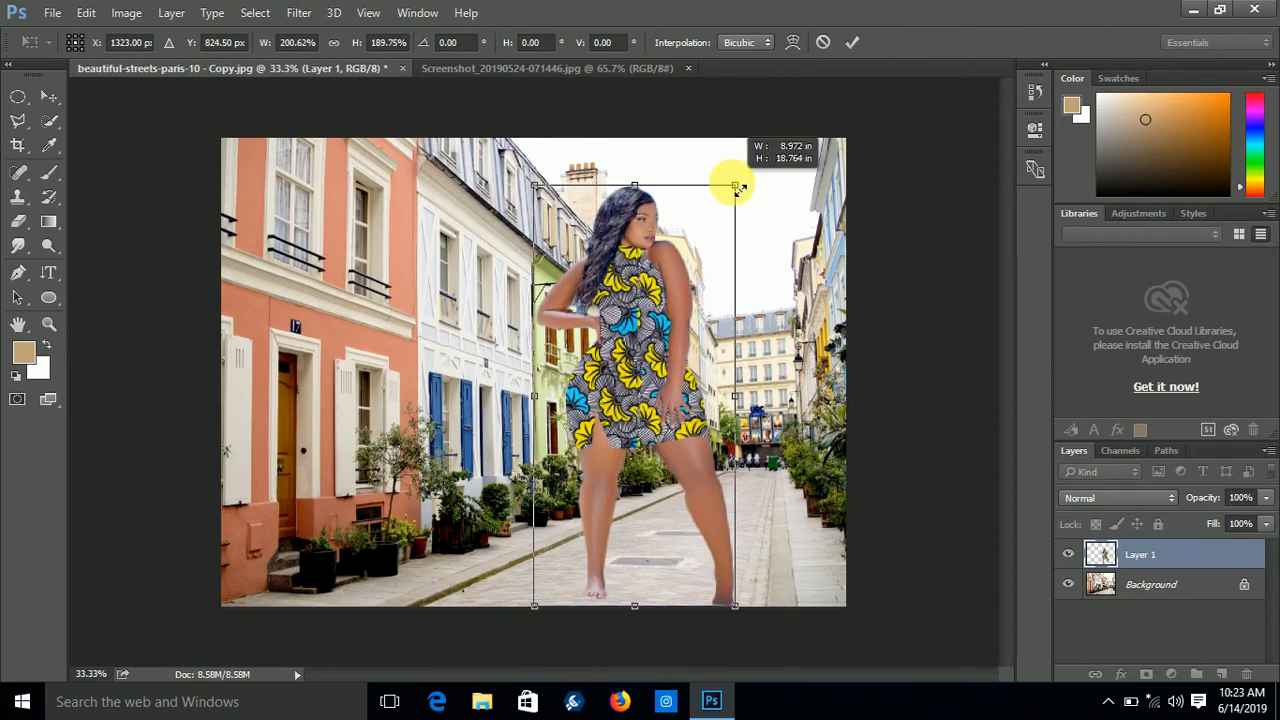
{"action": "mouse_move", "coordinate": [622, 352]}
{"action": "left_mouse_down"}
{"action": "mouse_move", "coordinate": [634, 306]}
{"action": "mouse_move", "coordinate": [634, 344]}
{"action": "mouse_move", "coordinate": [607, 334]}
{"action": "left_mouse_up"}
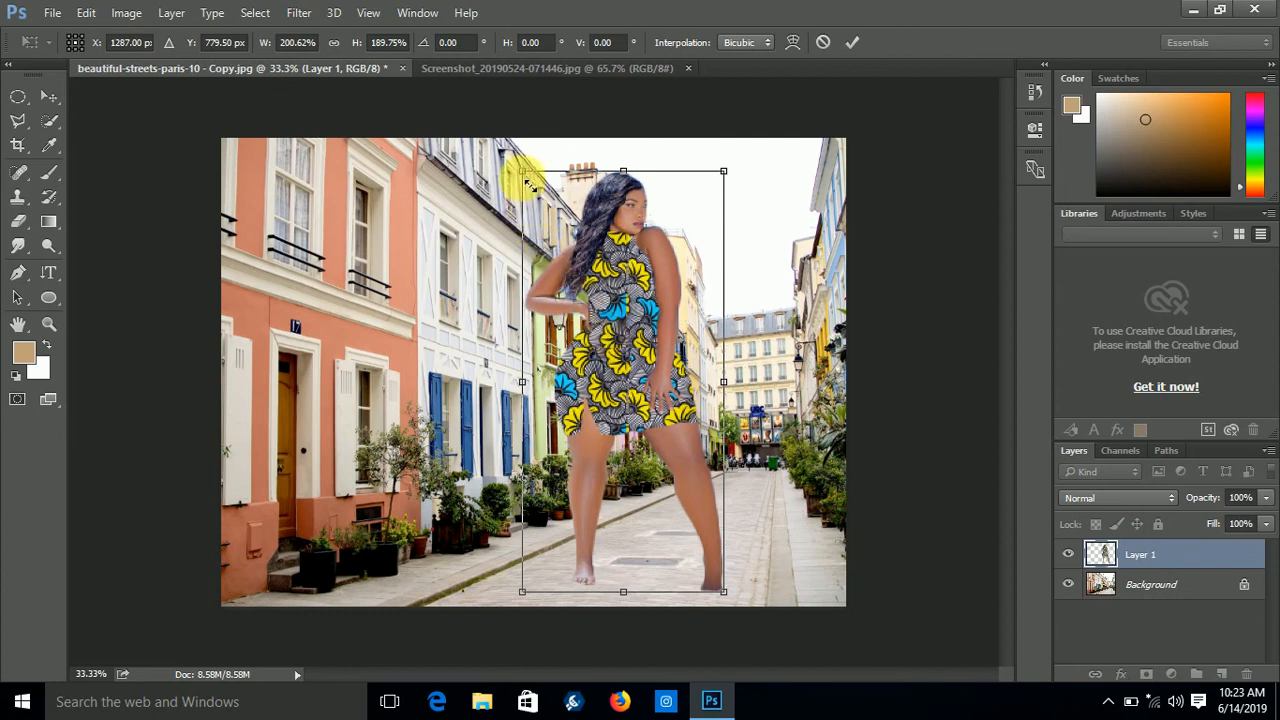
{"action": "left_click_drag", "start_coordinate": [530, 185], "coordinate": [582, 252]}
{"action": "left_click_drag", "start_coordinate": [643, 329], "coordinate": [666, 334]}
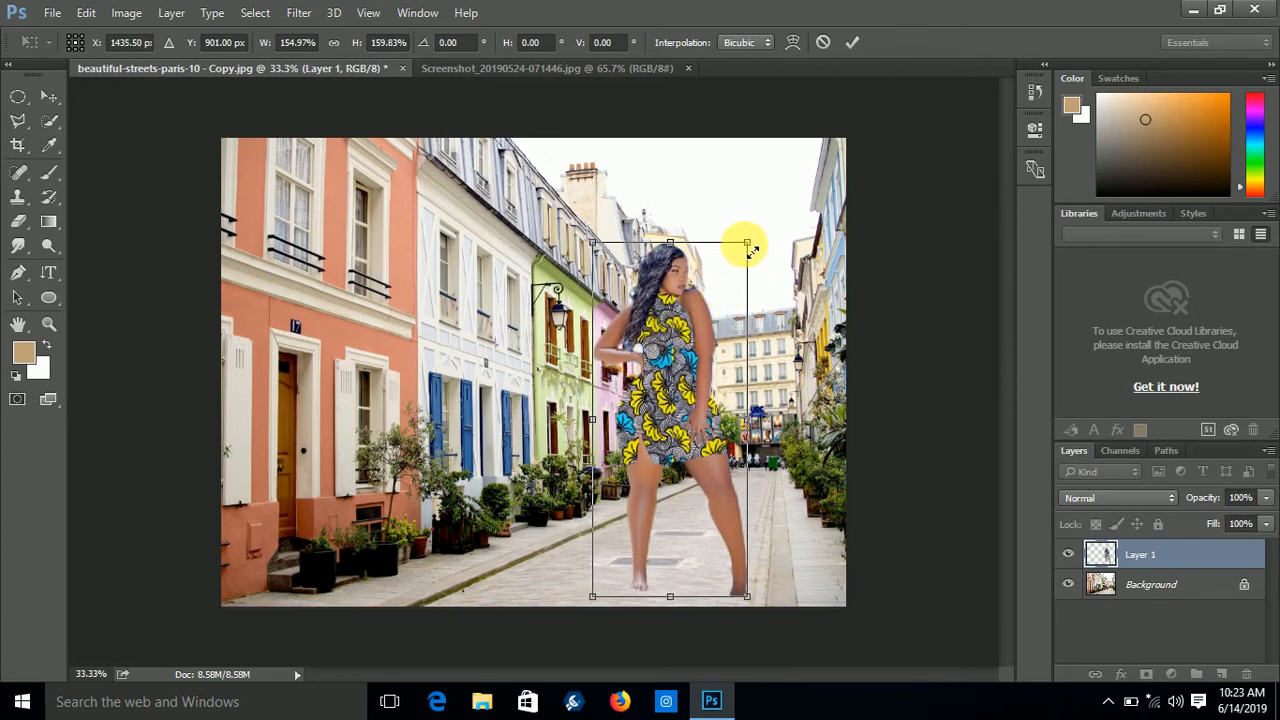
{"action": "left_click_drag", "start_coordinate": [751, 249], "coordinate": [746, 270]}
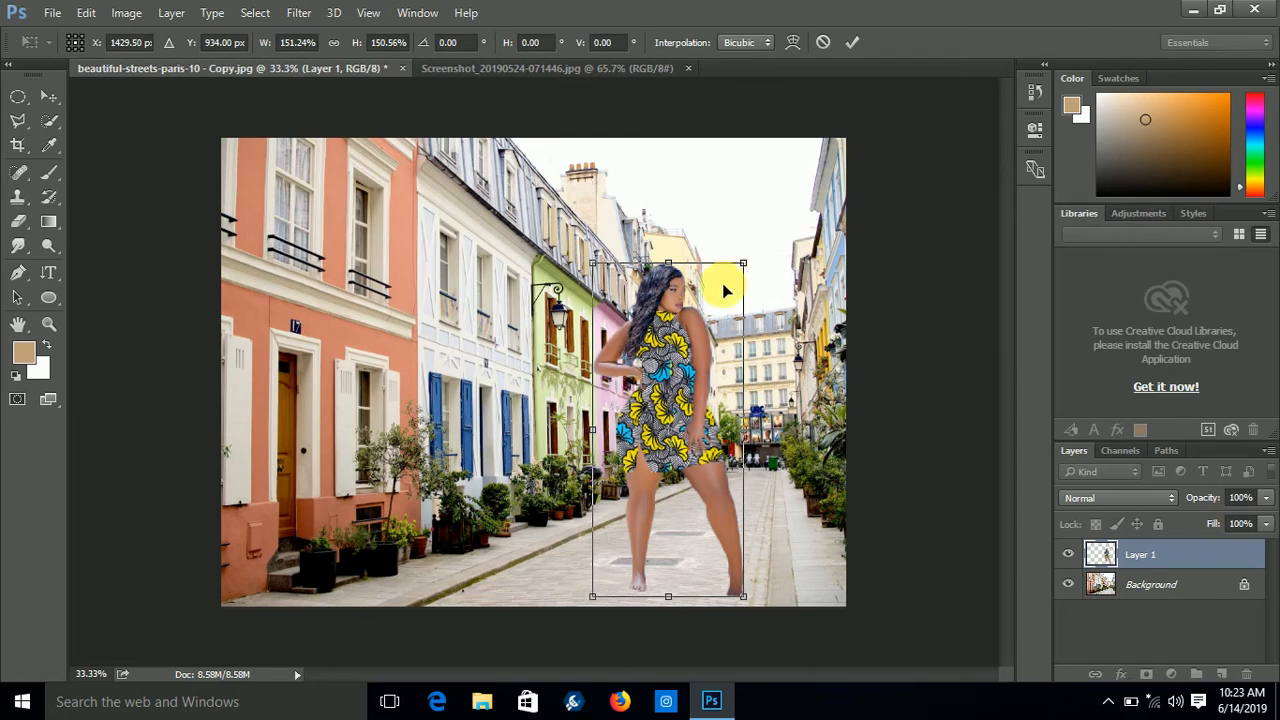
{"action": "left_click_drag", "start_coordinate": [705, 318], "coordinate": [679, 318]}
{"action": "left_click_drag", "start_coordinate": [576, 271], "coordinate": [573, 261]}
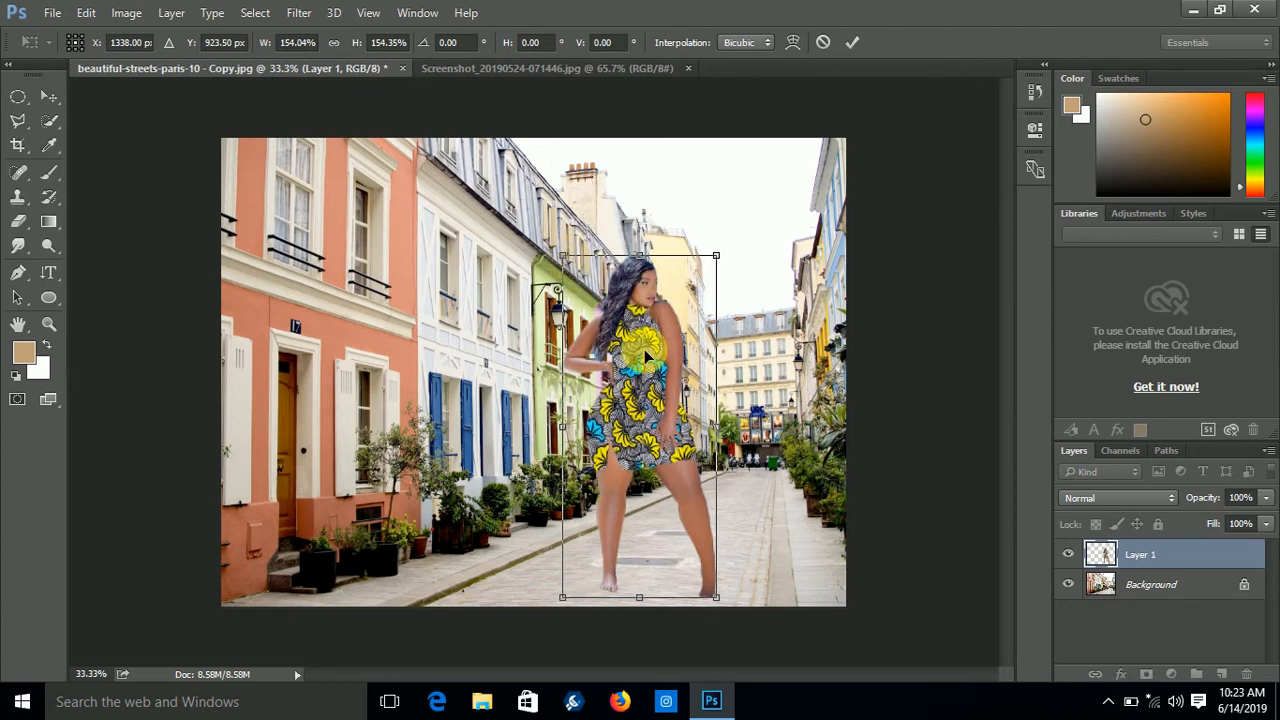
Step: Fine-tune the woman's scale to about 153%, place her near X 1174.50 px, Y 919 px on the street, and apply the transform
{"action": "left_click_drag", "start_coordinate": [644, 349], "coordinate": [572, 350]}
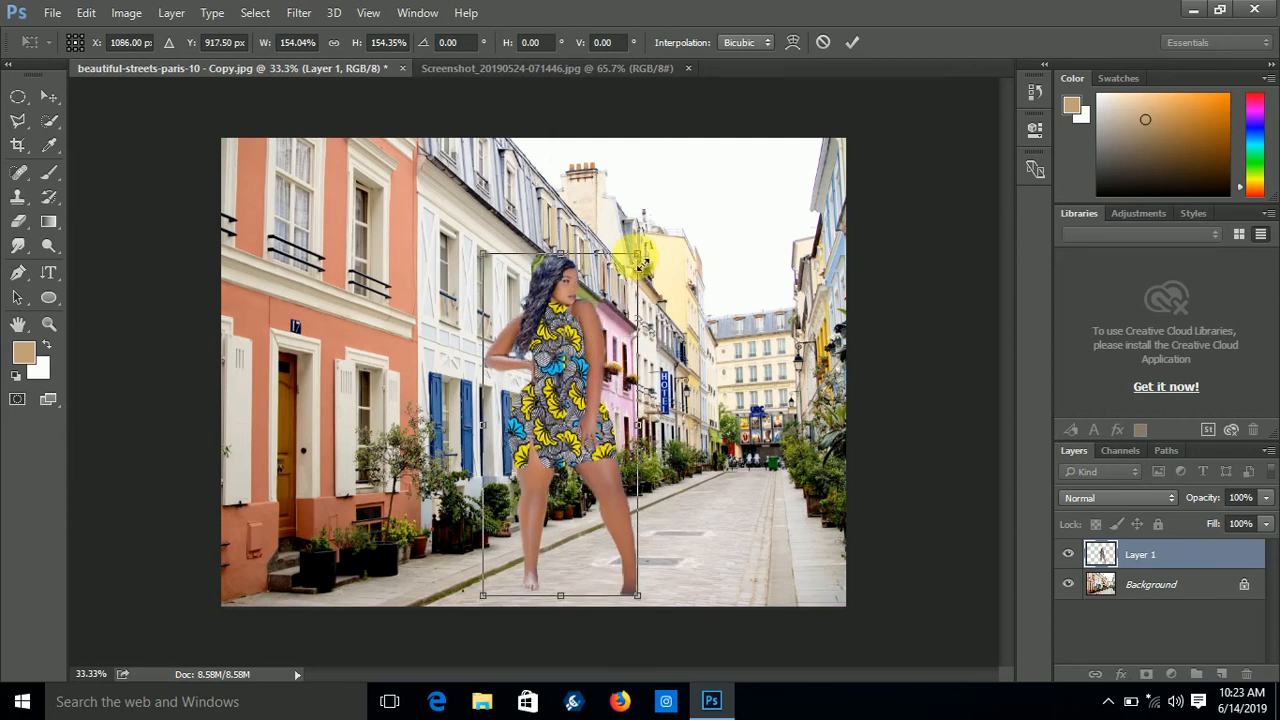
{"action": "left_click_drag", "start_coordinate": [642, 262], "coordinate": [647, 253]}
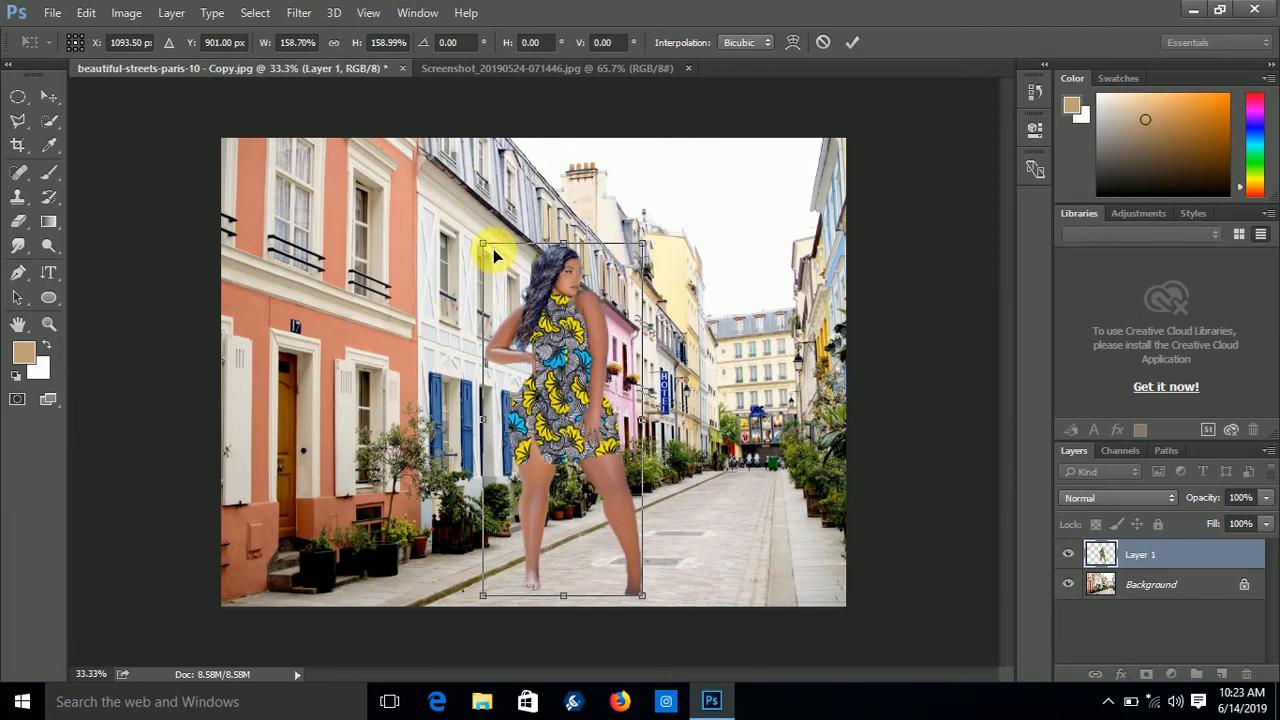
{"action": "mouse_move", "coordinate": [492, 250]}
{"action": "left_mouse_down"}
{"action": "mouse_move", "coordinate": [476, 232]}
{"action": "mouse_move", "coordinate": [493, 253]}
{"action": "left_mouse_up"}
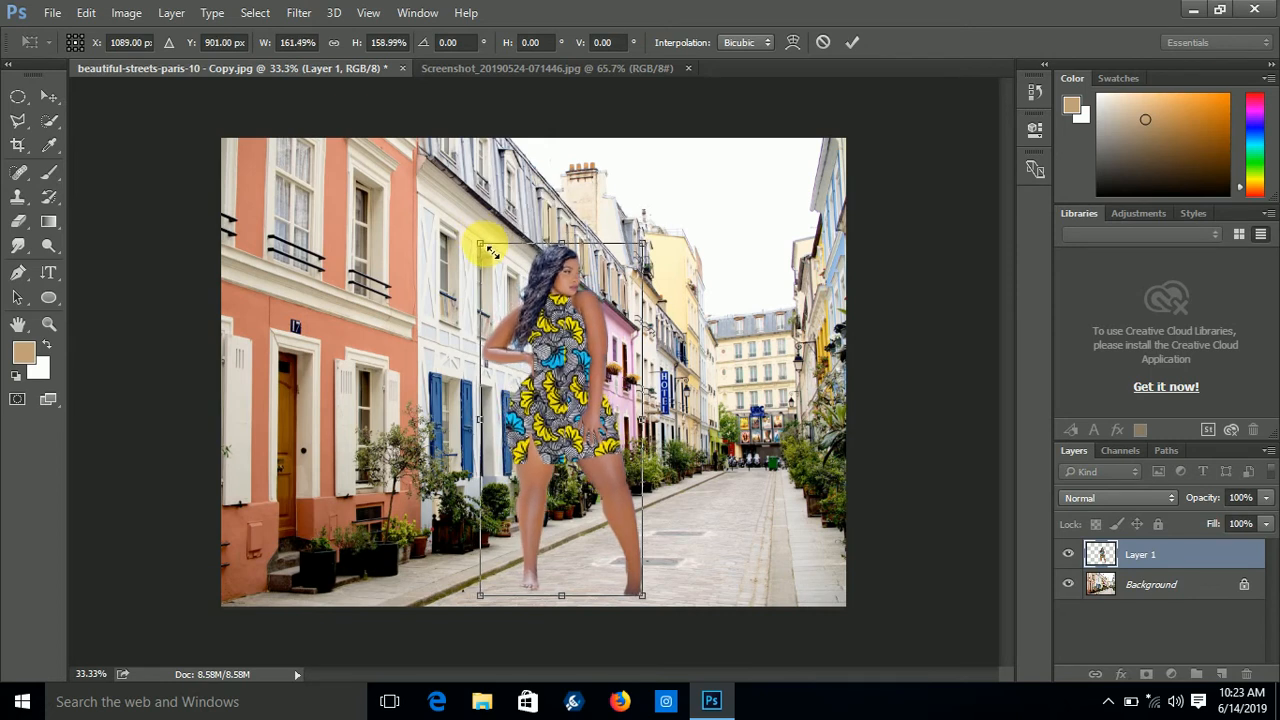
{"action": "left_click_drag", "start_coordinate": [572, 363], "coordinate": [607, 365]}
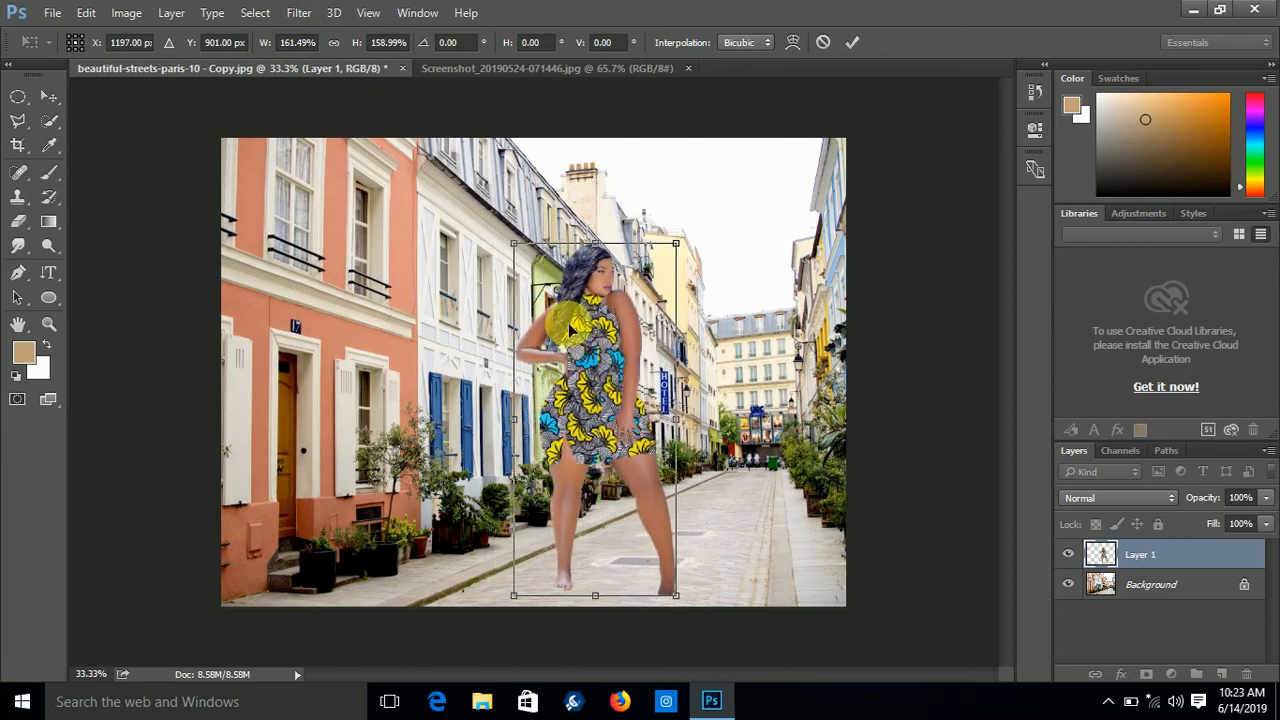
{"action": "mouse_move", "coordinate": [522, 250]}
{"action": "left_mouse_down"}
{"action": "mouse_move", "coordinate": [539, 272]}
{"action": "mouse_move", "coordinate": [522, 257]}
{"action": "left_mouse_up"}
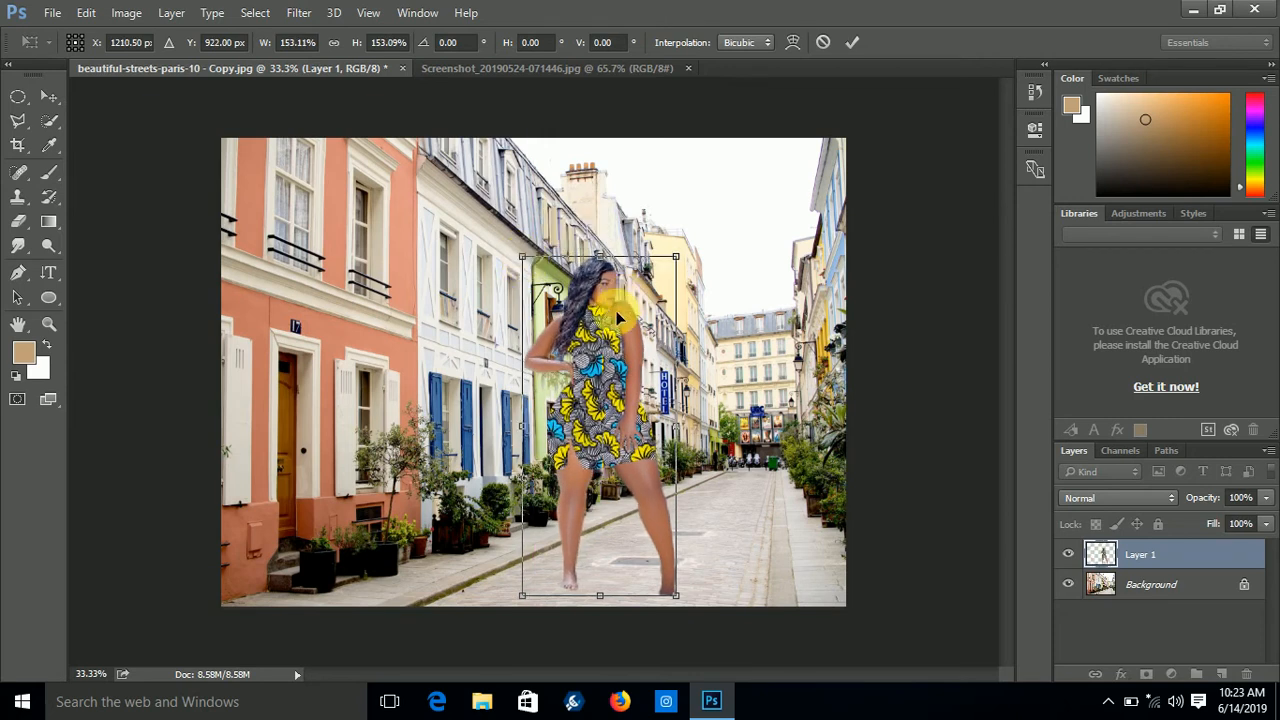
{"action": "left_click_drag", "start_coordinate": [614, 343], "coordinate": [606, 330]}
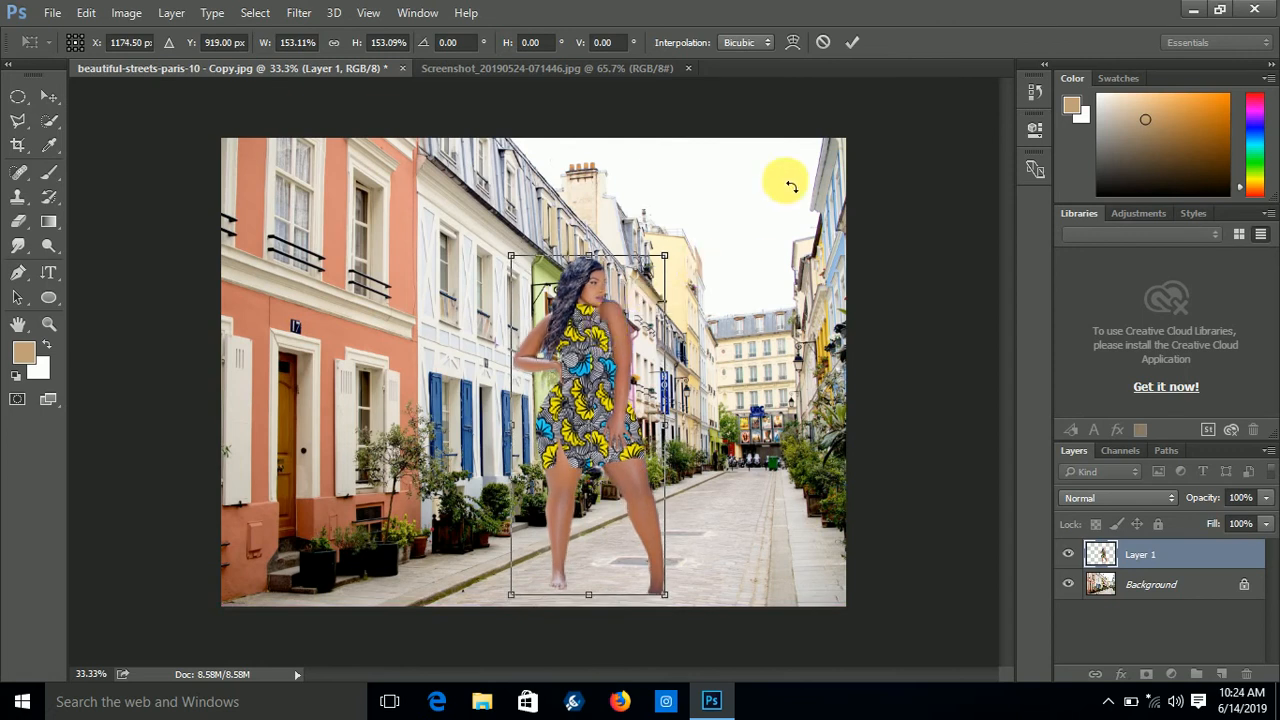
{"action": "left_click", "coordinate": [851, 42]}
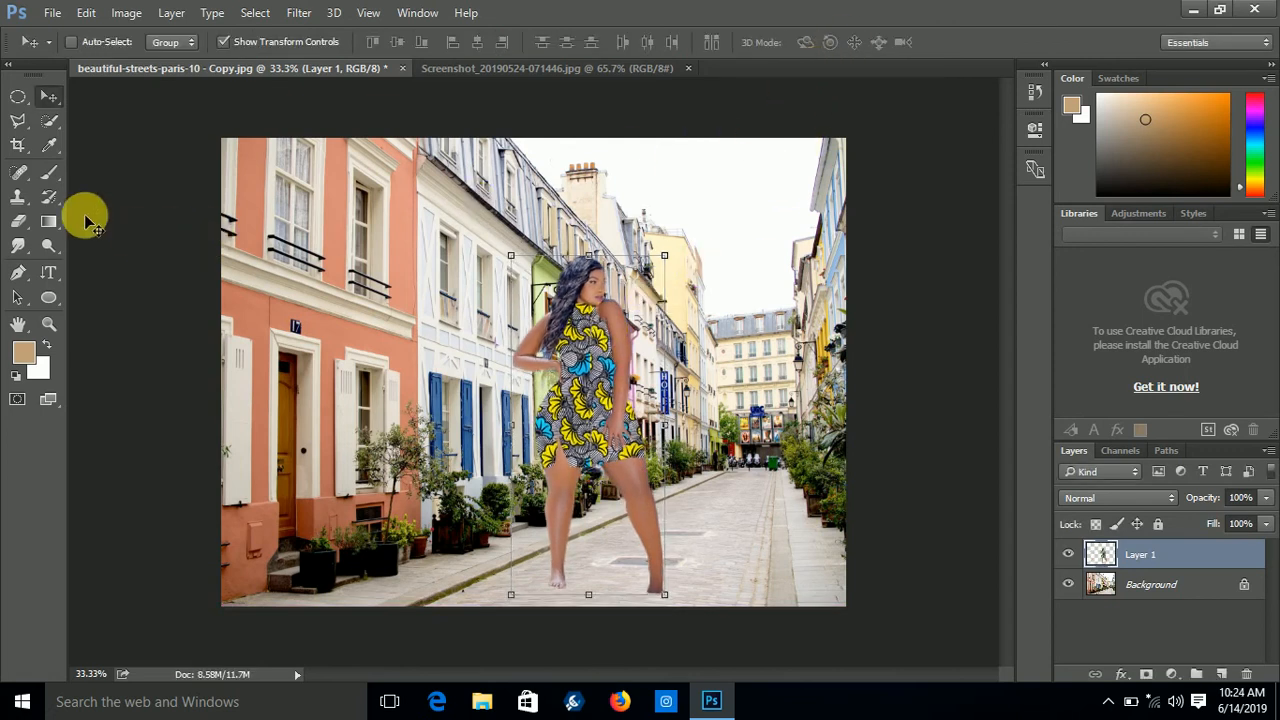
Step: Crop the street composite on both sides to a narrower portrait framing around the woman and apply the crop
{"action": "left_click", "coordinate": [17, 145]}
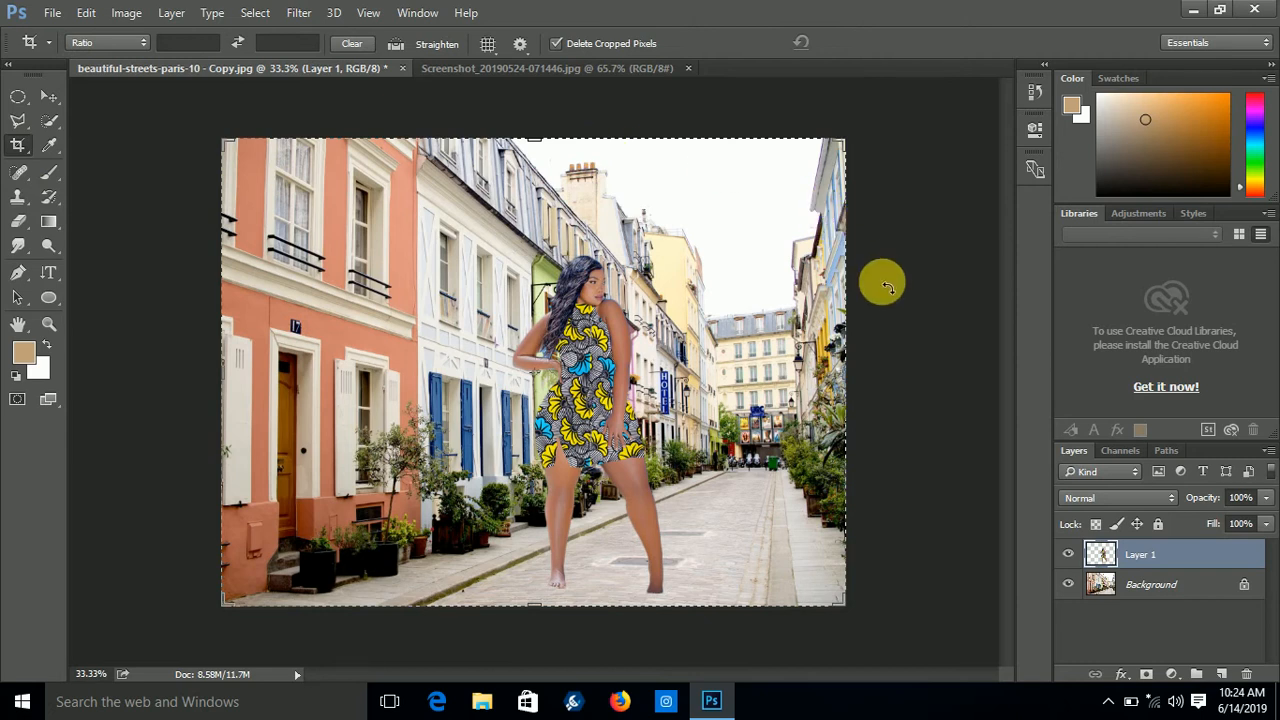
{"action": "left_click_drag", "start_coordinate": [846, 376], "coordinate": [811, 371]}
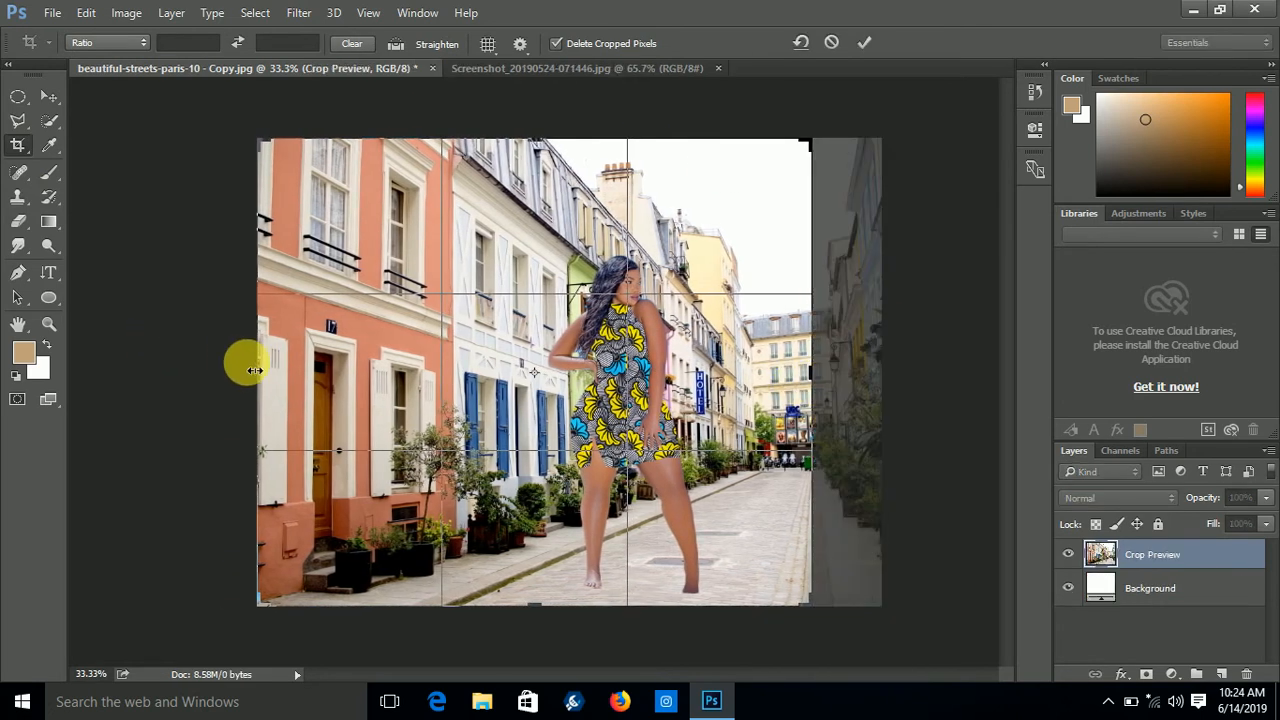
{"action": "left_click_drag", "start_coordinate": [255, 365], "coordinate": [331, 372]}
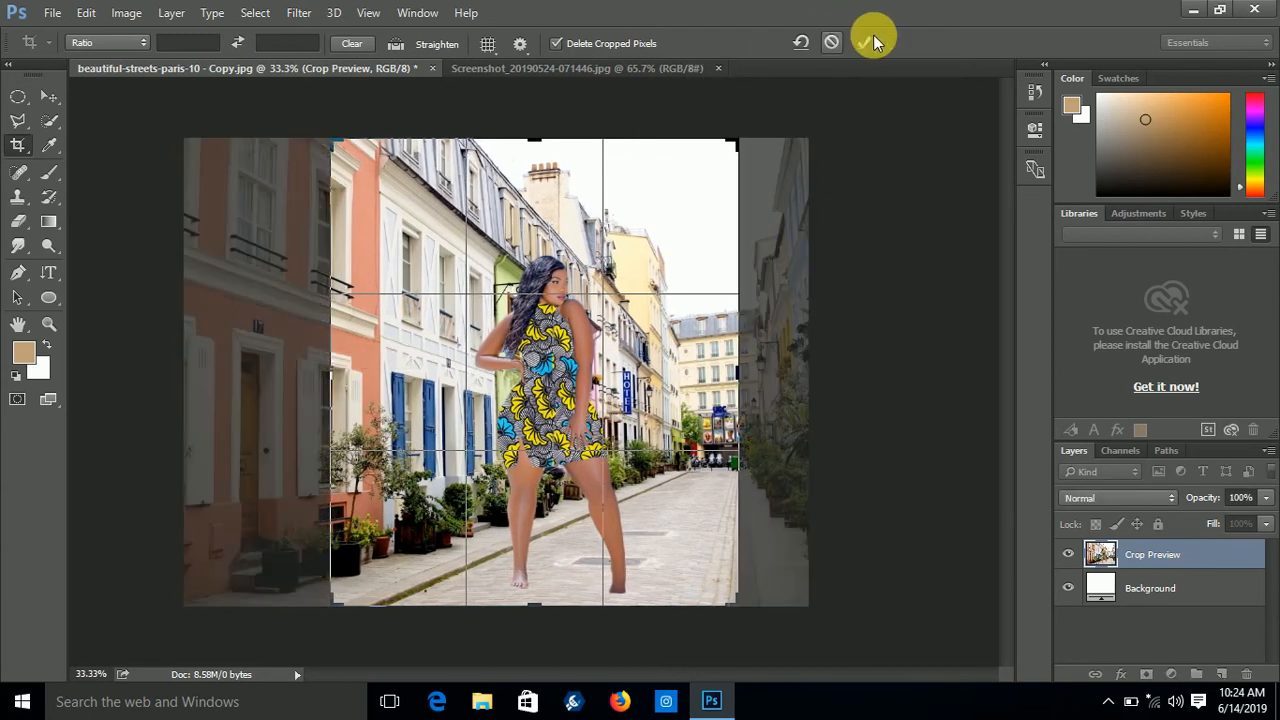
{"action": "left_click", "coordinate": [866, 41]}
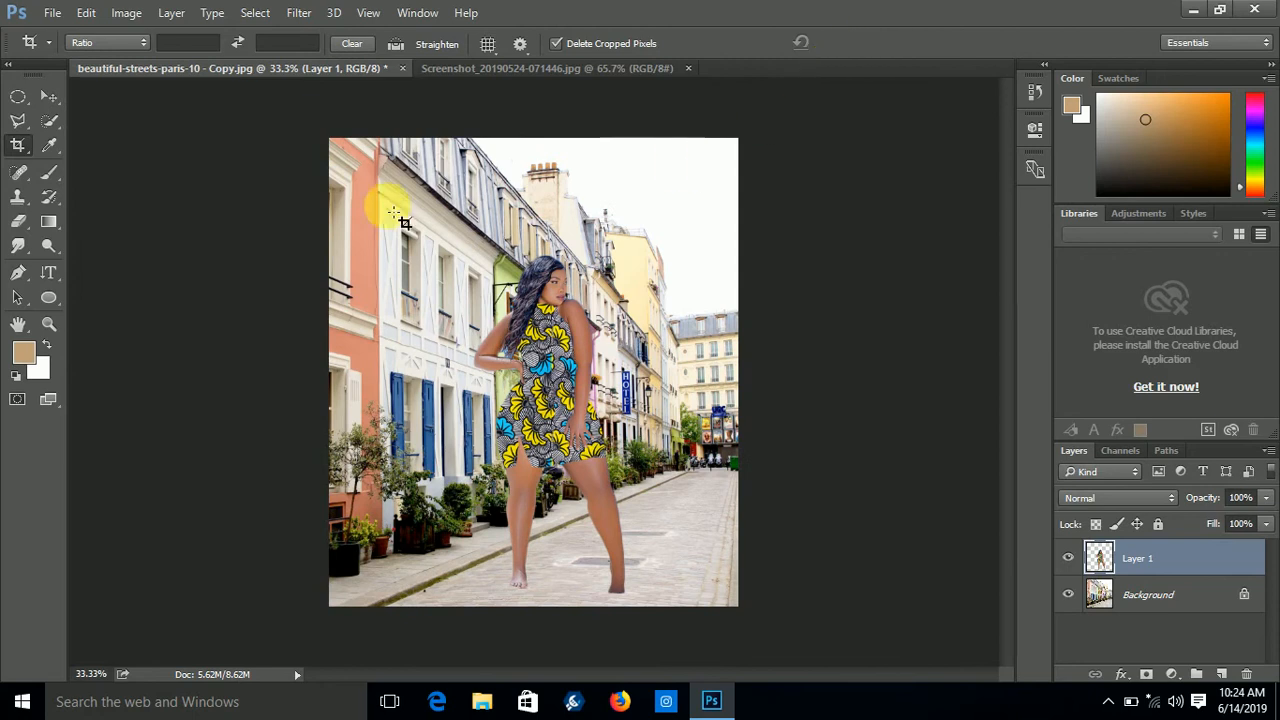
Step: Scale the woman to about 104% in width and height, place her near X 792 px, Y 902.5 px, and apply the transform
{"action": "left_click", "coordinate": [49, 97]}
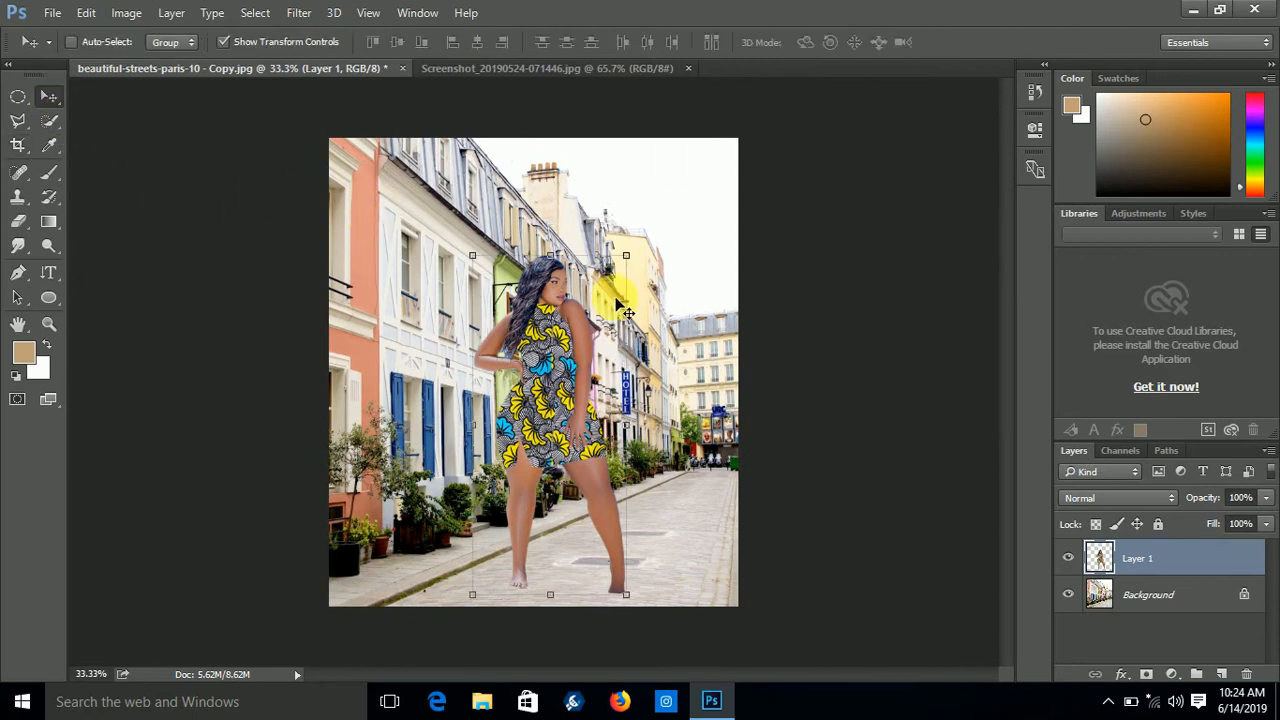
{"action": "mouse_move", "coordinate": [637, 265]}
{"action": "left_mouse_down"}
{"action": "mouse_move", "coordinate": [642, 250]}
{"action": "mouse_move", "coordinate": [625, 252]}
{"action": "left_mouse_up"}
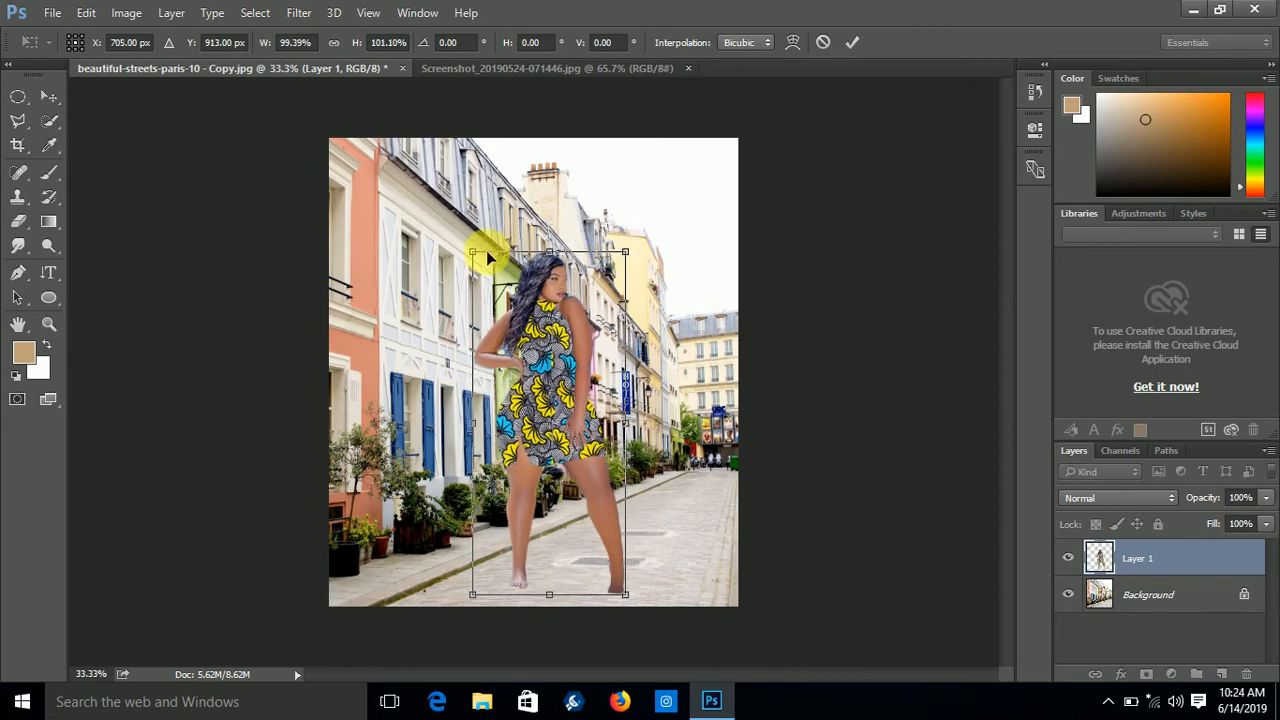
{"action": "mouse_move", "coordinate": [473, 253]}
{"action": "left_mouse_down"}
{"action": "mouse_move", "coordinate": [488, 266]}
{"action": "mouse_move", "coordinate": [471, 248]}
{"action": "left_mouse_up"}
{"action": "left_click_drag", "start_coordinate": [555, 324], "coordinate": [600, 333]}
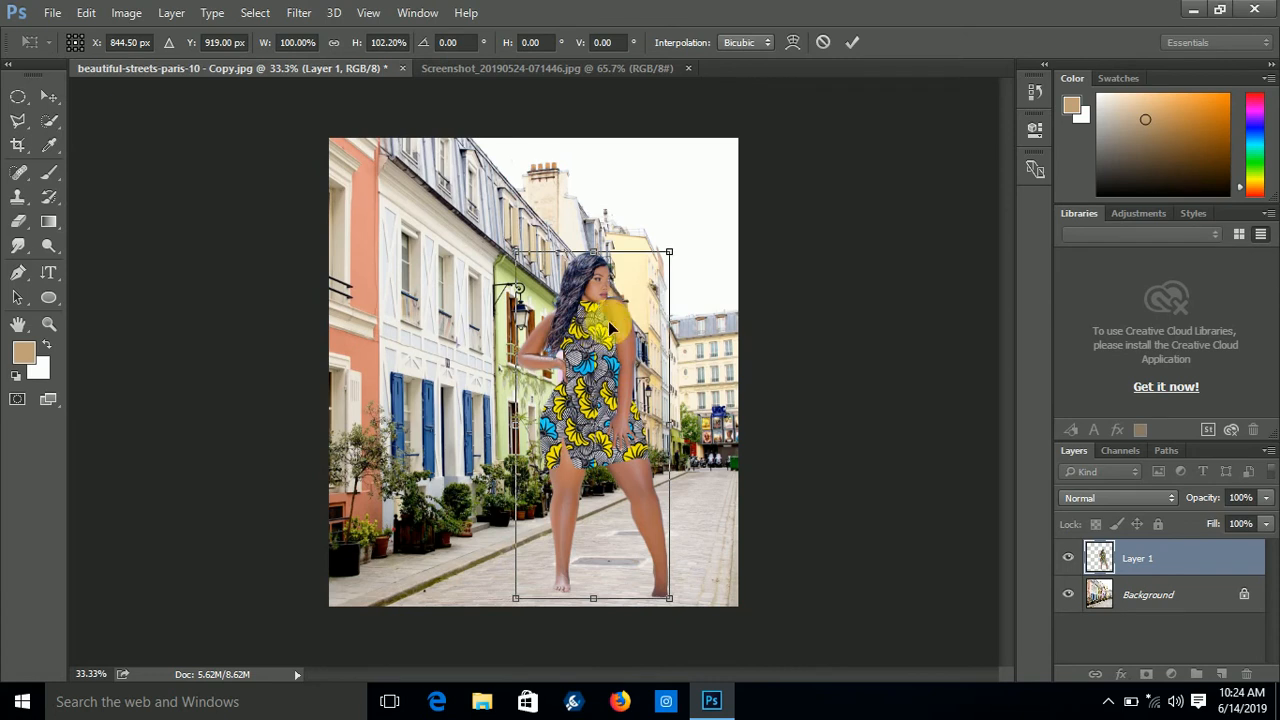
{"action": "left_click_drag", "start_coordinate": [673, 260], "coordinate": [677, 251]}
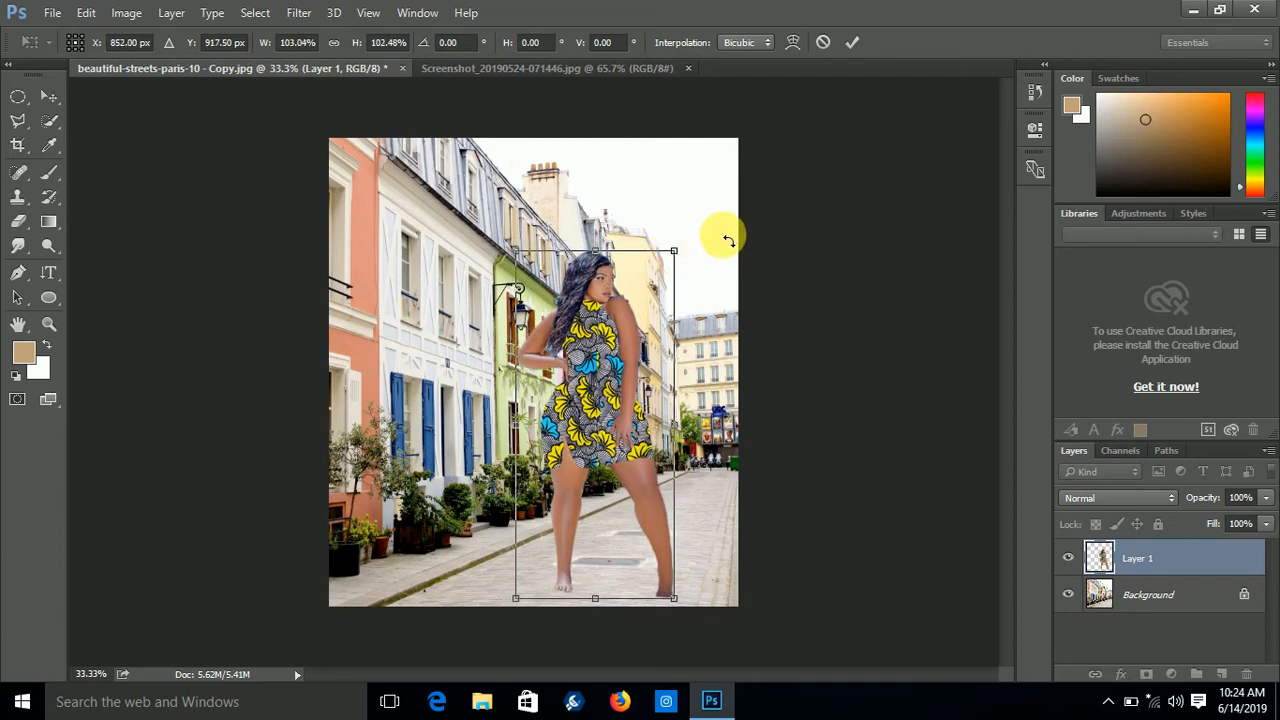
{"action": "left_click_drag", "start_coordinate": [684, 253], "coordinate": [684, 240]}
{"action": "left_click_drag", "start_coordinate": [639, 311], "coordinate": [610, 319]}
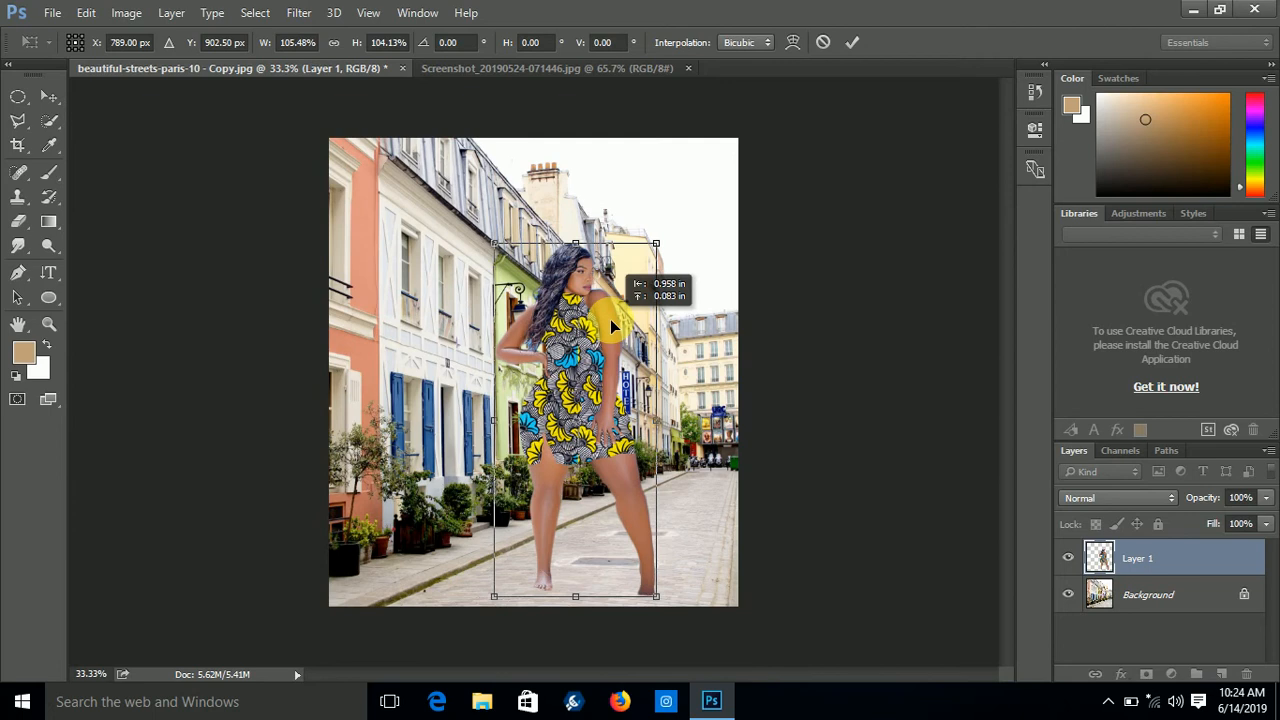
{"action": "left_click_drag", "start_coordinate": [494, 245], "coordinate": [503, 255]}
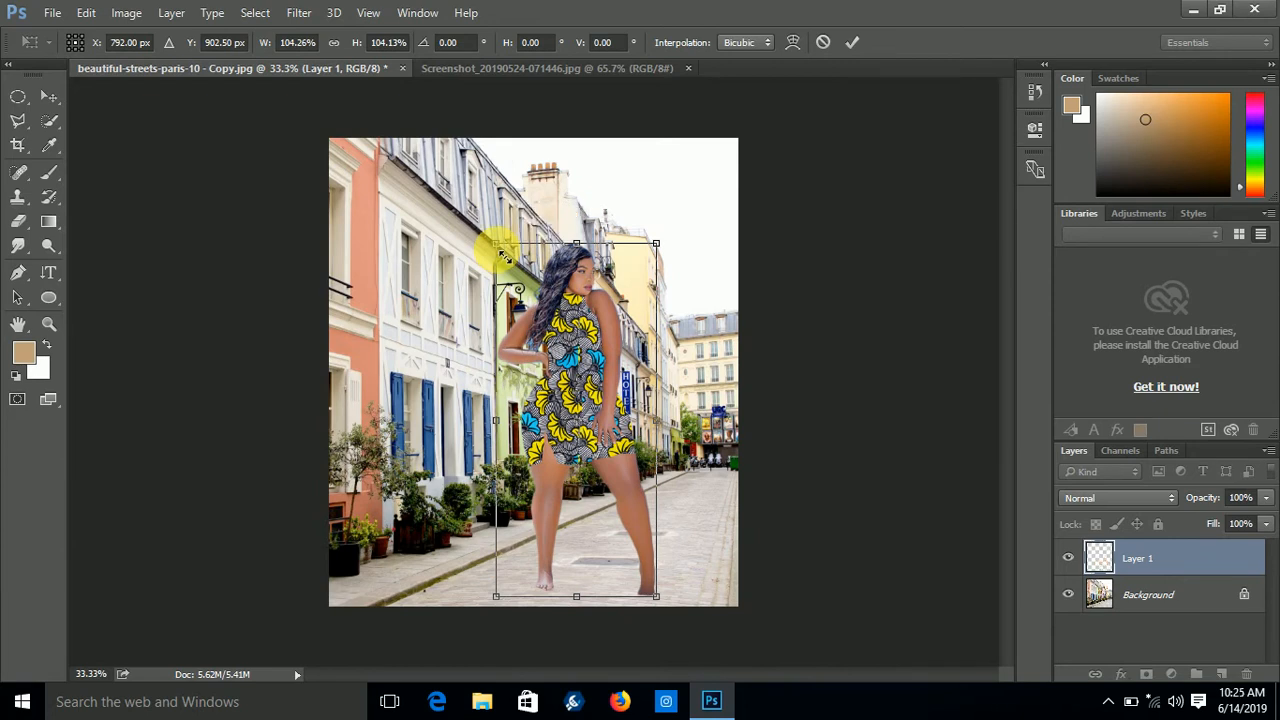
{"action": "left_click", "coordinate": [852, 45]}
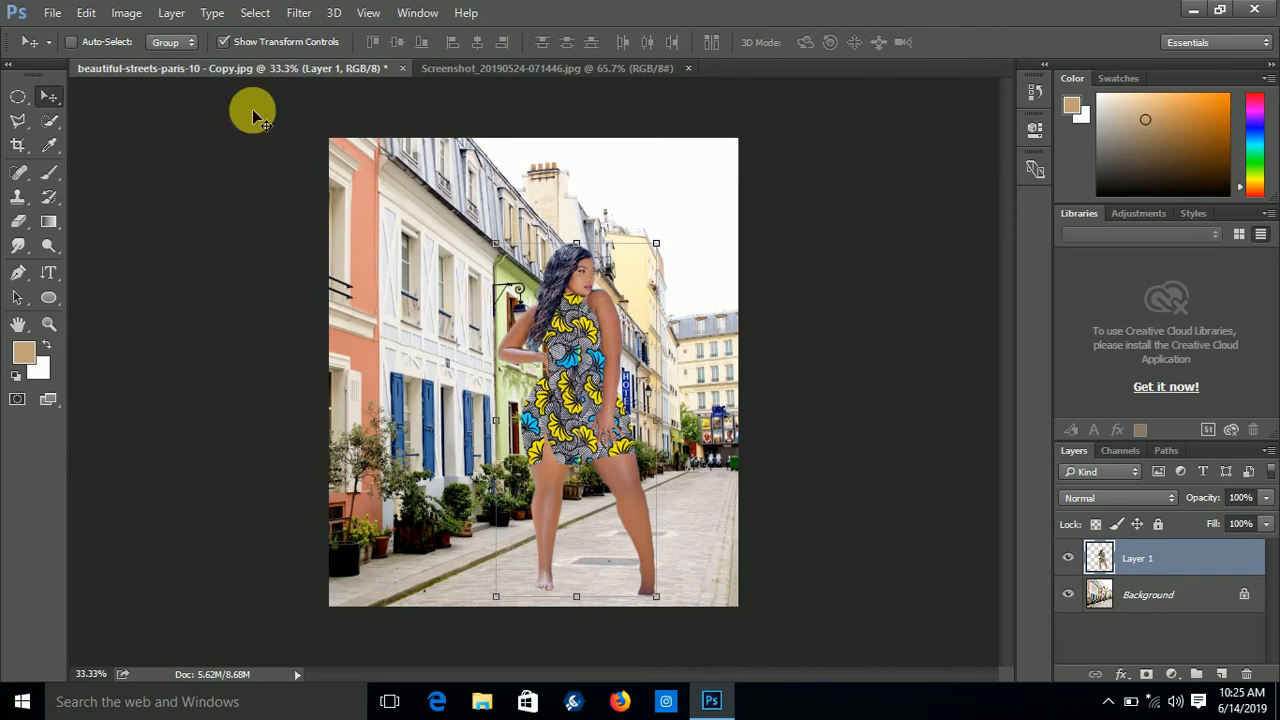
Step: Adjust the woman's layer with Brightness/Contrast, setting Brightness to 9 and Contrast to -11
{"action": "left_click", "coordinate": [128, 14]}
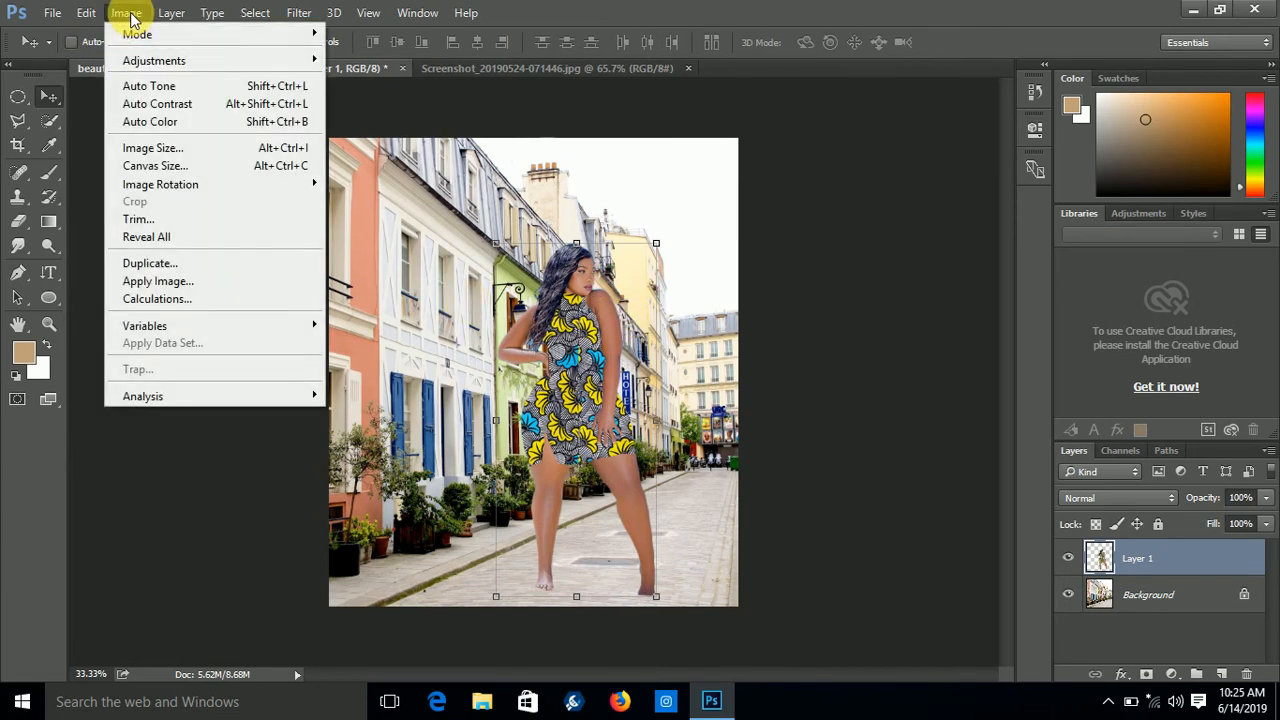
{"action": "mouse_move", "coordinate": [178, 66]}
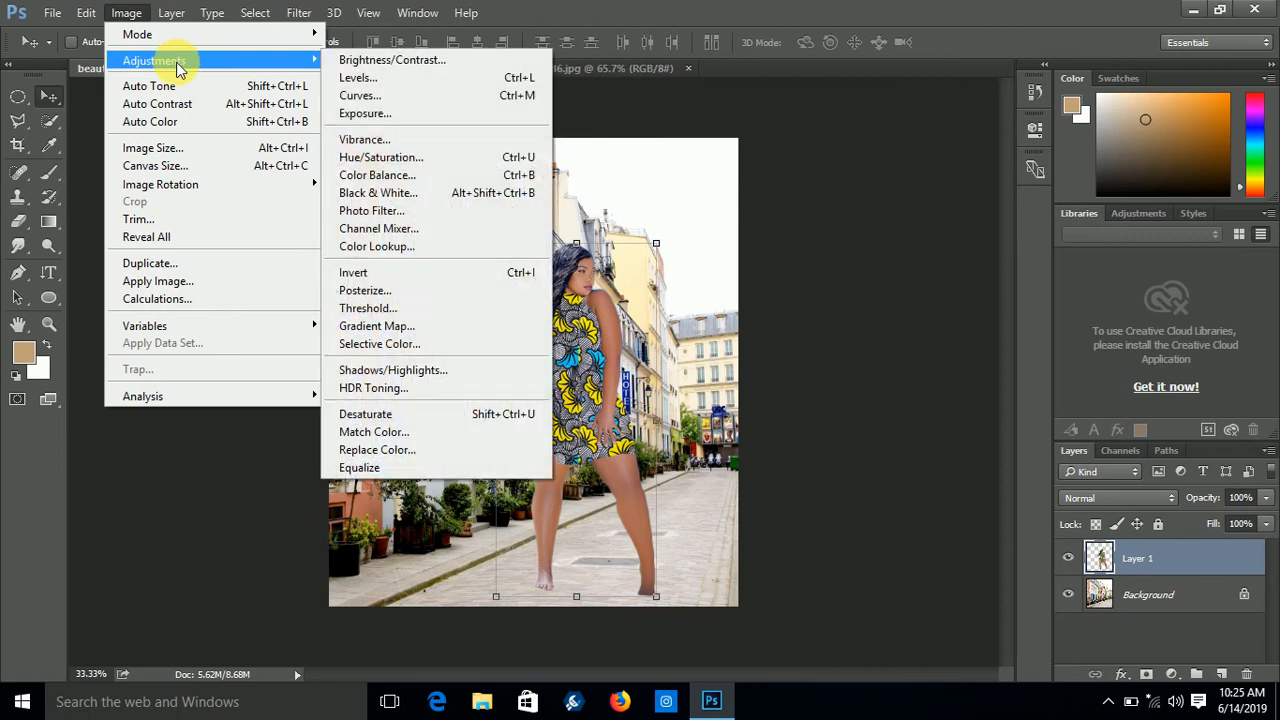
{"action": "left_click", "coordinate": [362, 62]}
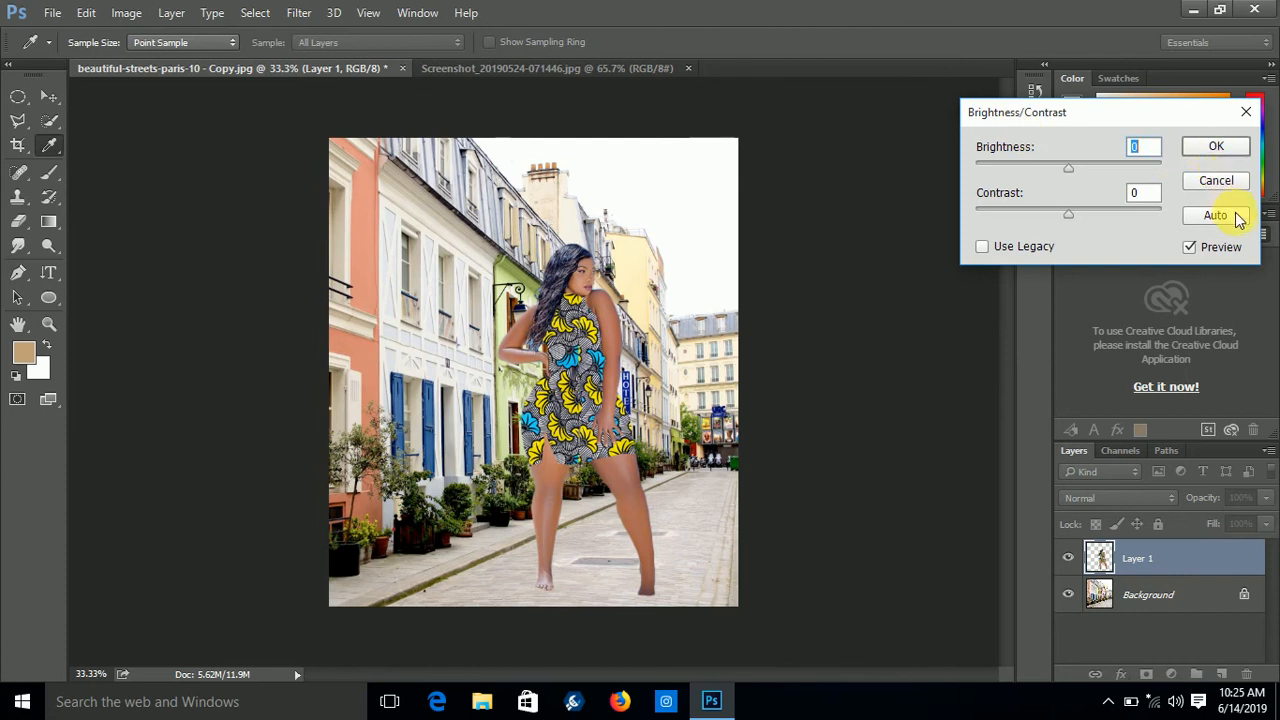
{"action": "left_click", "coordinate": [1236, 224]}
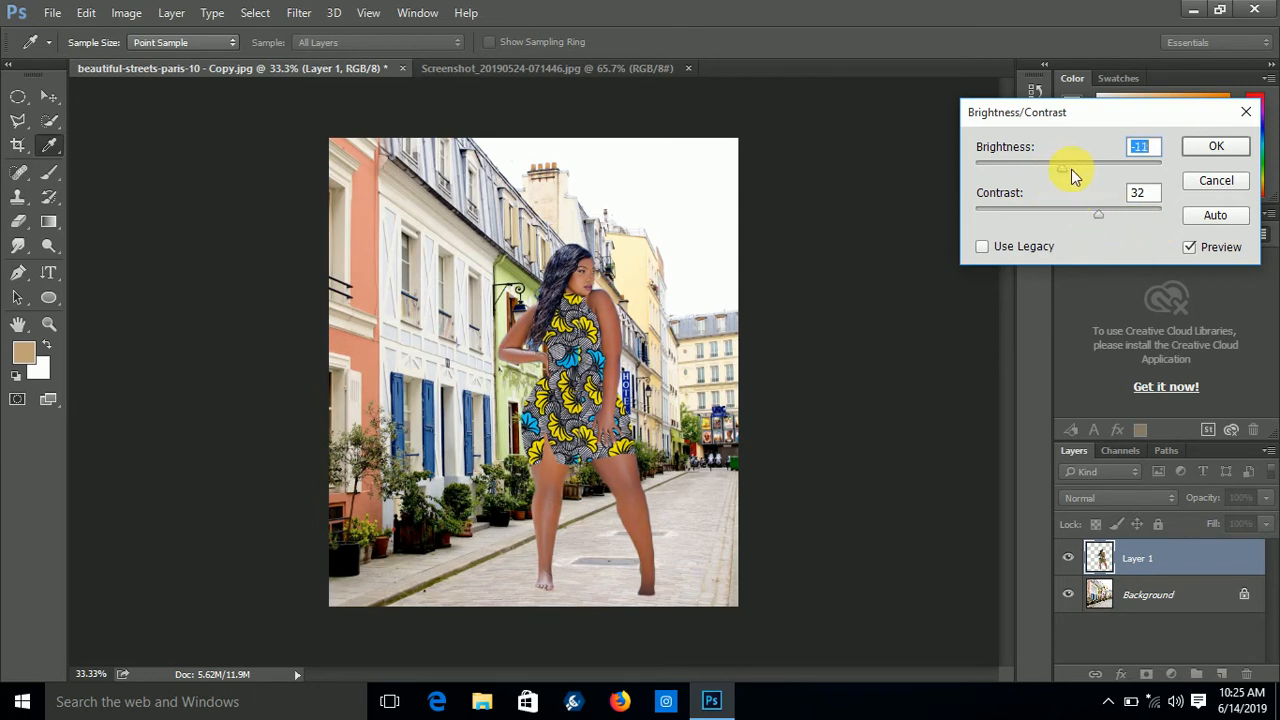
{"action": "left_click_drag", "start_coordinate": [1072, 176], "coordinate": [1051, 216]}
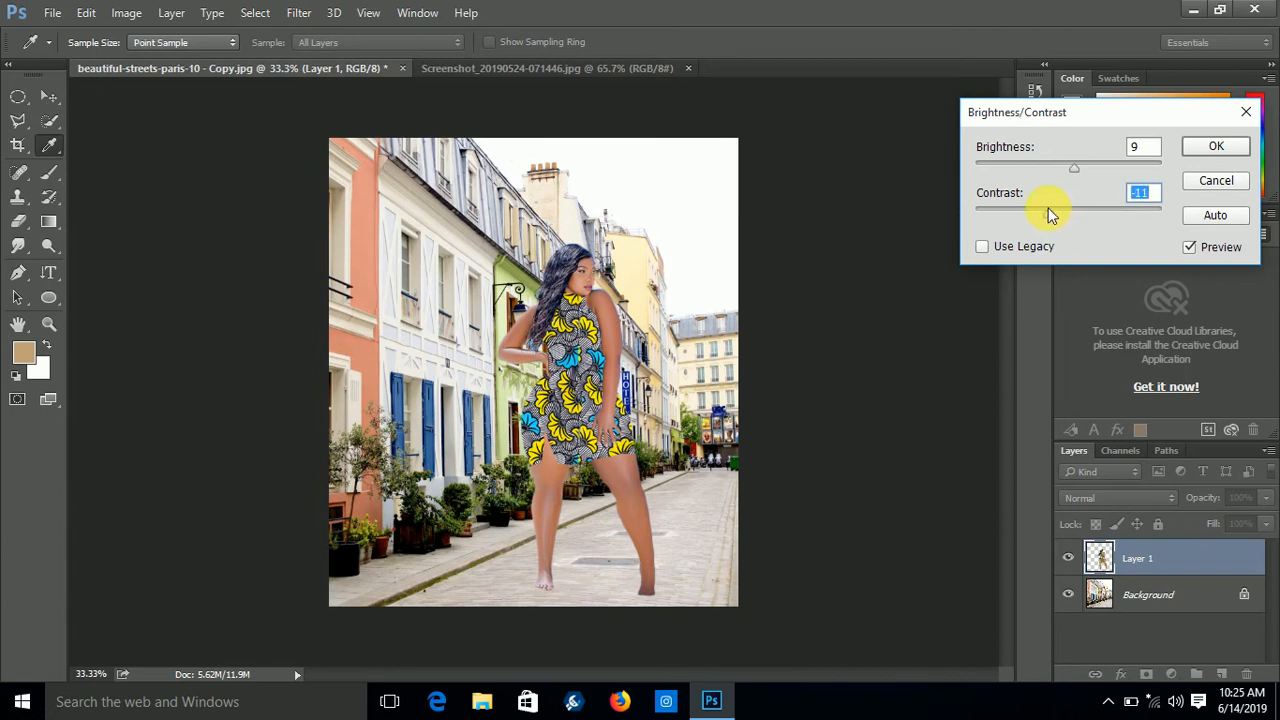
{"action": "left_click", "coordinate": [1213, 147]}
{"action": "key", "text": "v"}
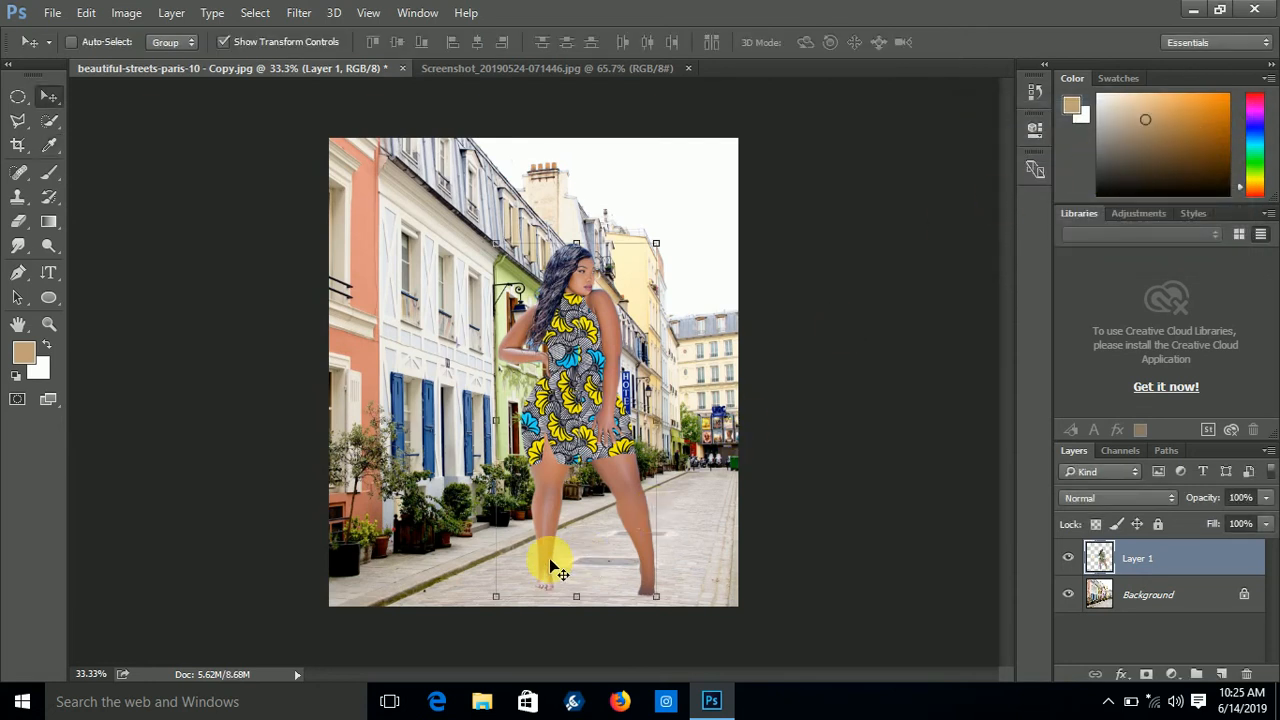
Step: Add a new layer above the woman for a brushed shadow and set the foreground color to black
{"action": "left_click", "coordinate": [49, 172]}
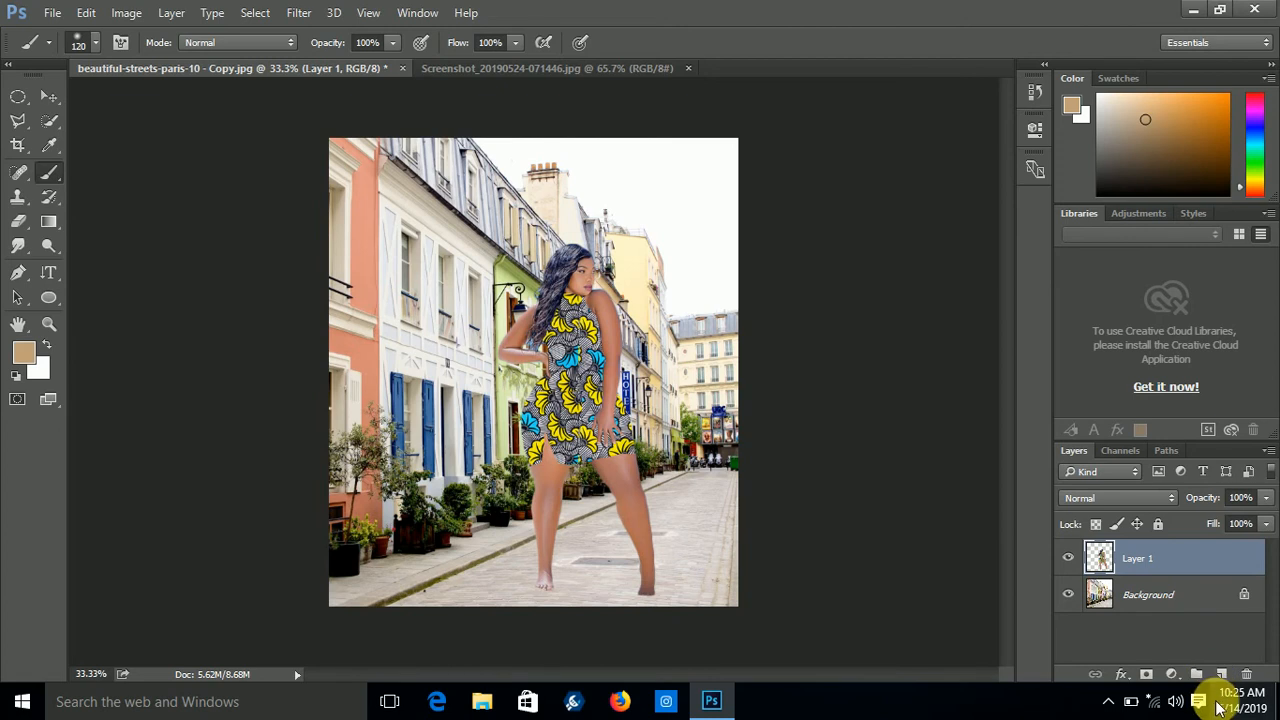
{"action": "left_click", "coordinate": [1221, 674]}
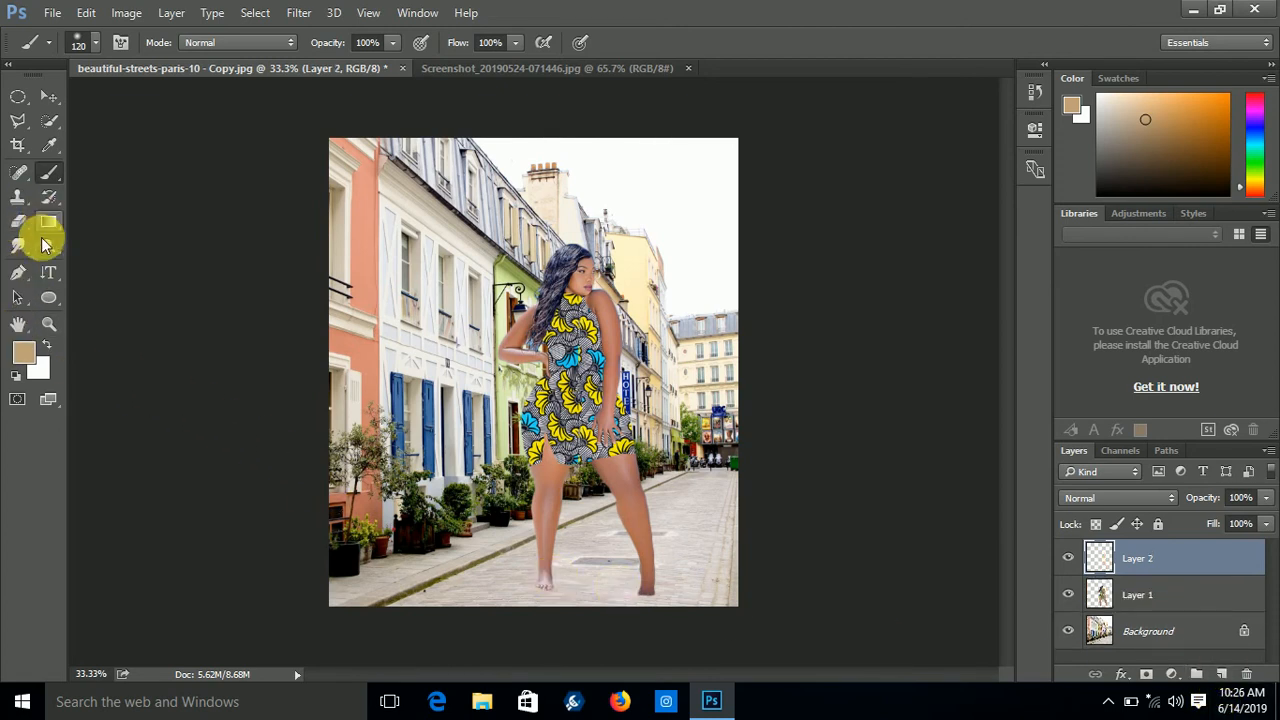
{"action": "left_click", "coordinate": [22, 353]}
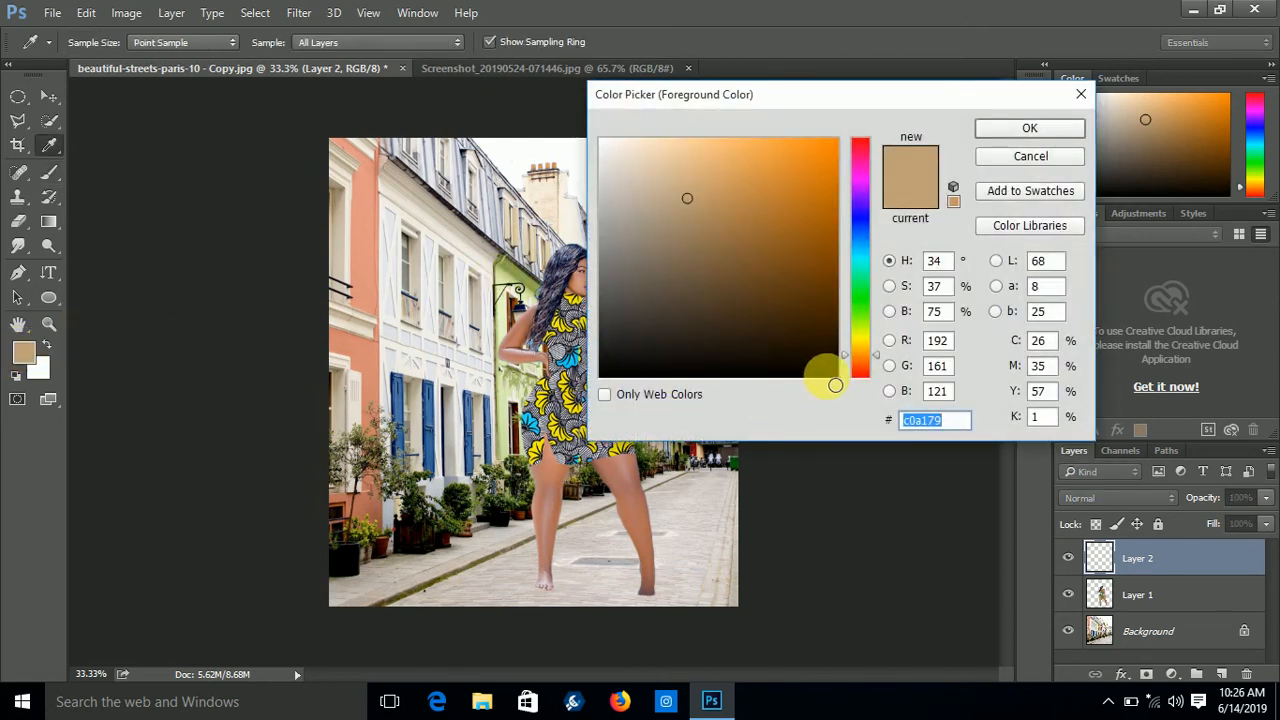
{"action": "left_click", "coordinate": [831, 377]}
{"action": "left_click", "coordinate": [1001, 134]}
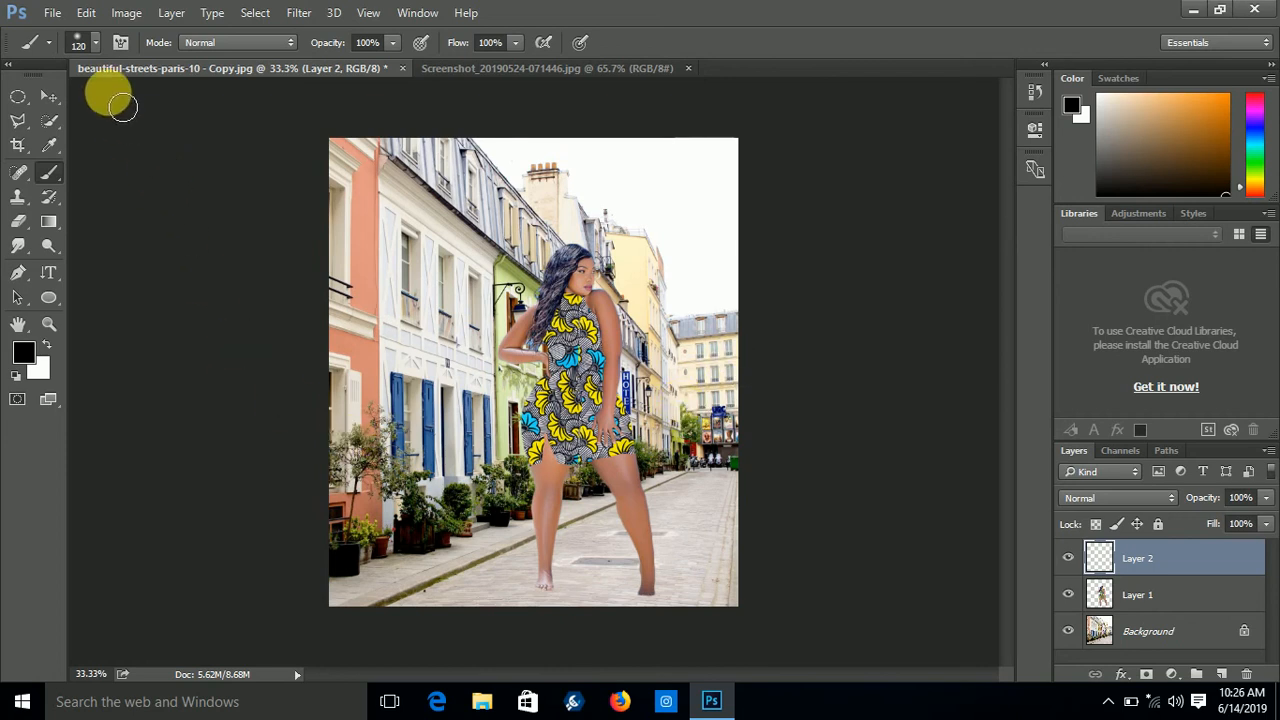
Step: Paint a soft black spot beside the woman on the new layer with a 405 px Brush
{"action": "left_click", "coordinate": [95, 42]}
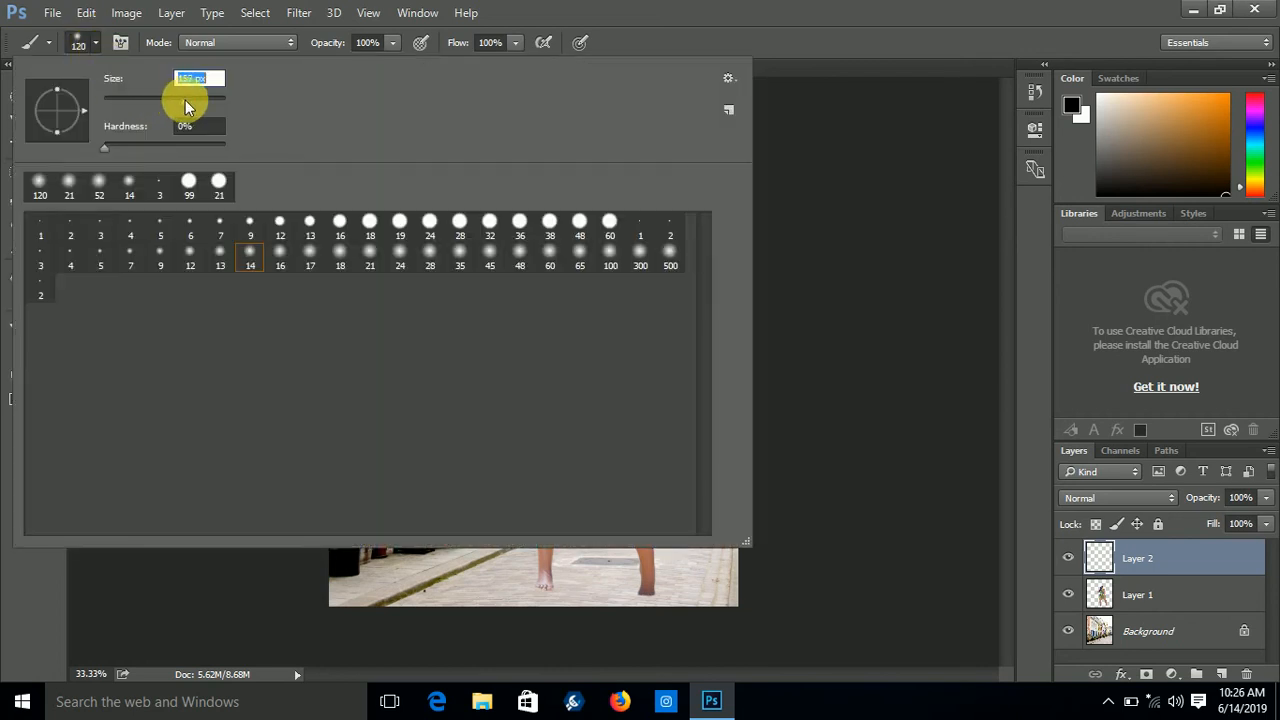
{"action": "type", "text": "405"}
{"action": "key", "text": "Return"}
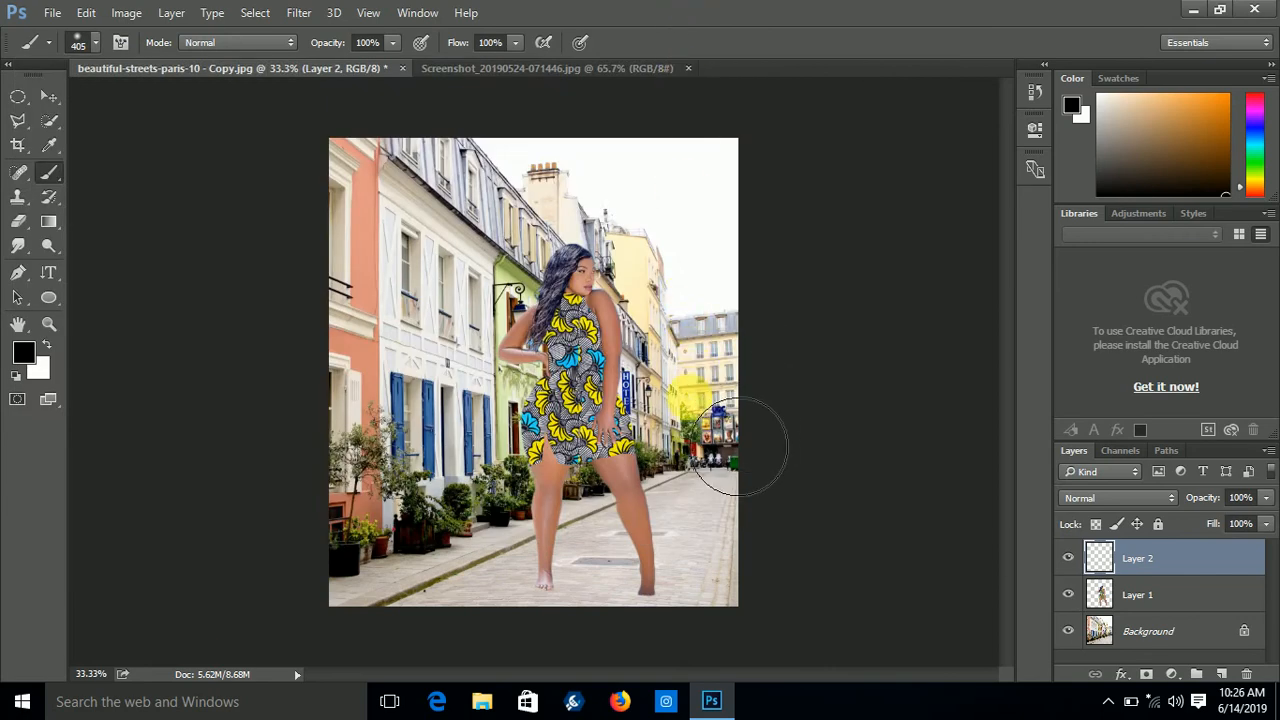
{"action": "left_click", "coordinate": [688, 402]}
{"action": "left_click", "coordinate": [688, 402]}
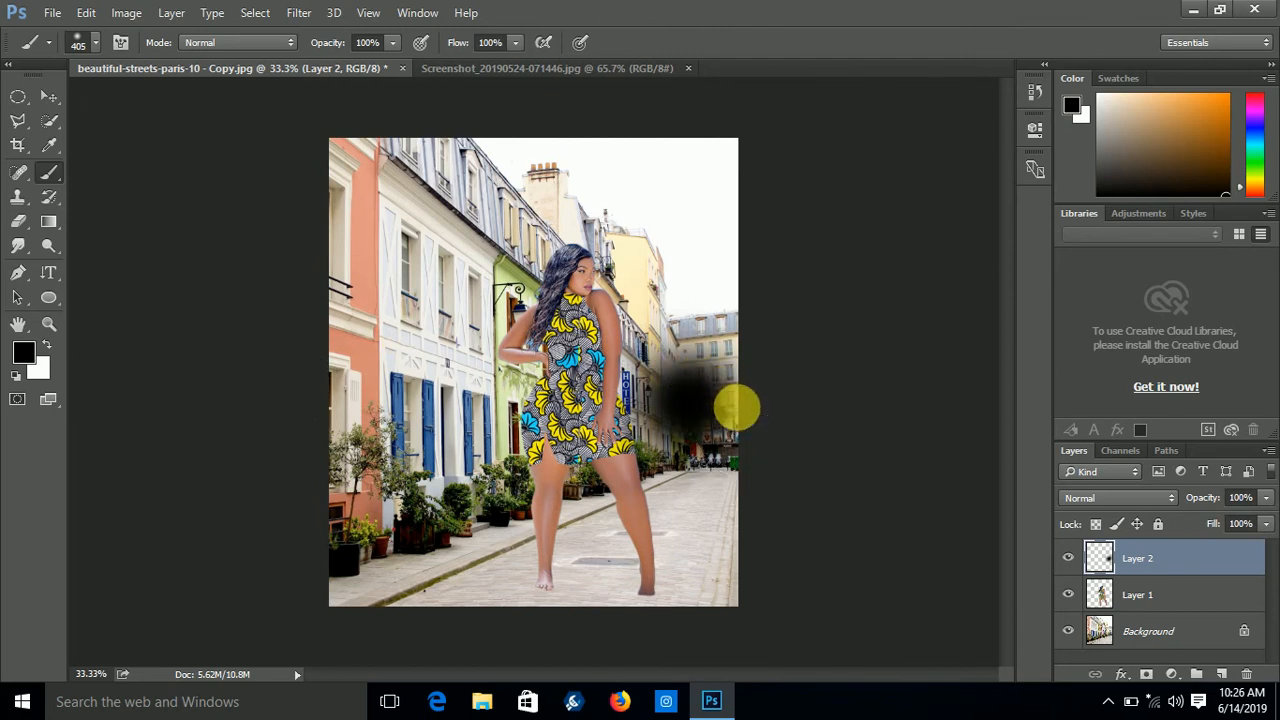
Step: Transform the black spot to 20% height and about 168% width, move it to the woman's feet, and lower its layer opacity to 39%
{"action": "key", "text": "ctrl+t"}
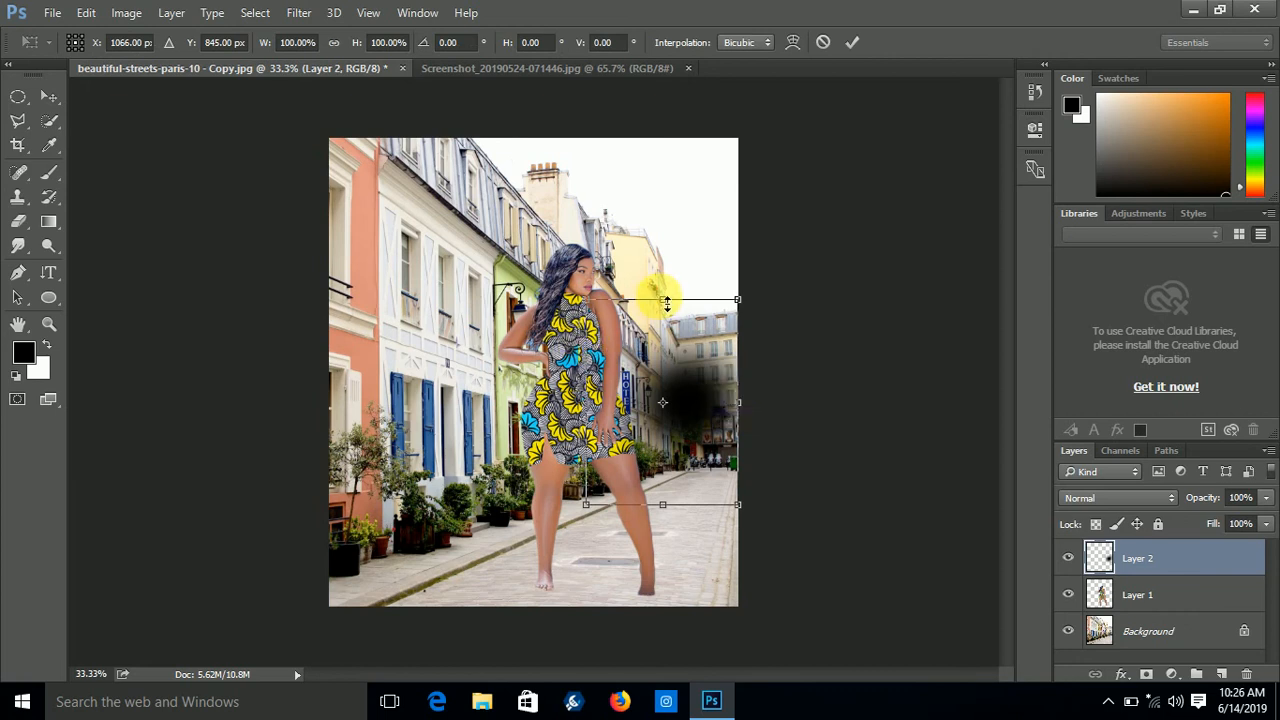
{"action": "left_click_drag", "start_coordinate": [670, 314], "coordinate": [667, 466]}
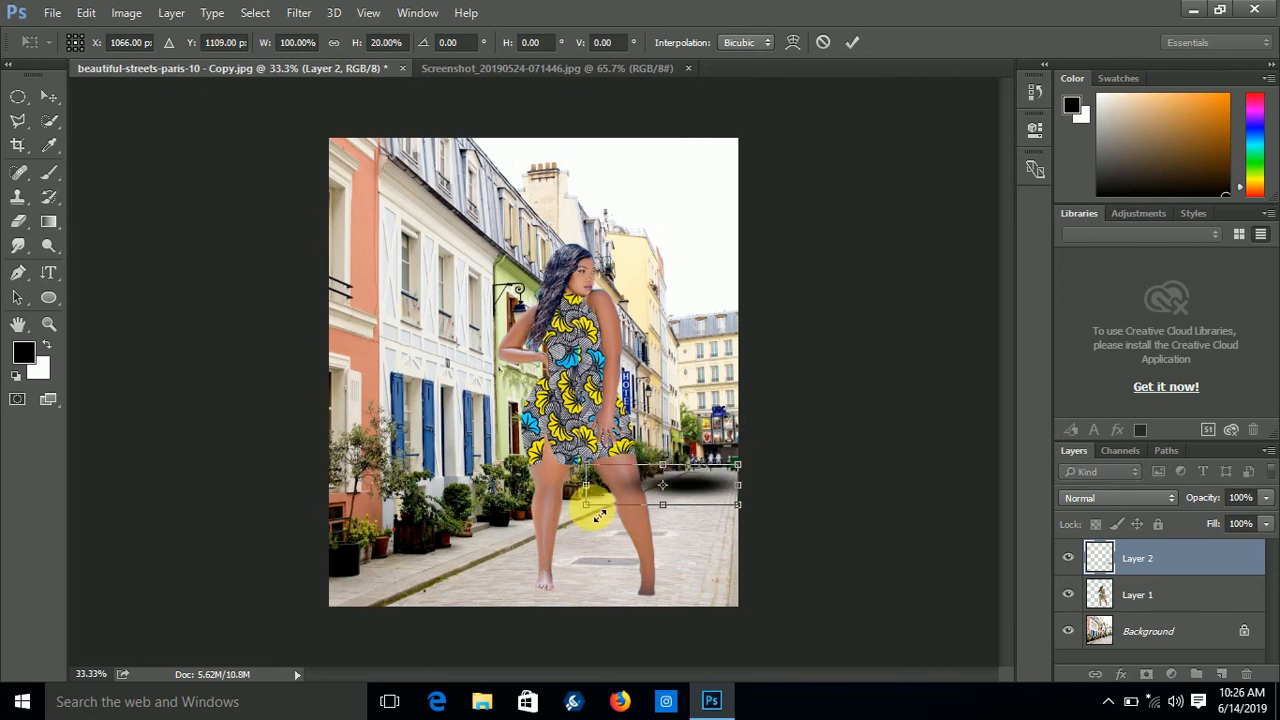
{"action": "left_click_drag", "start_coordinate": [597, 497], "coordinate": [485, 494]}
{"action": "left_click_drag", "start_coordinate": [694, 480], "coordinate": [598, 580]}
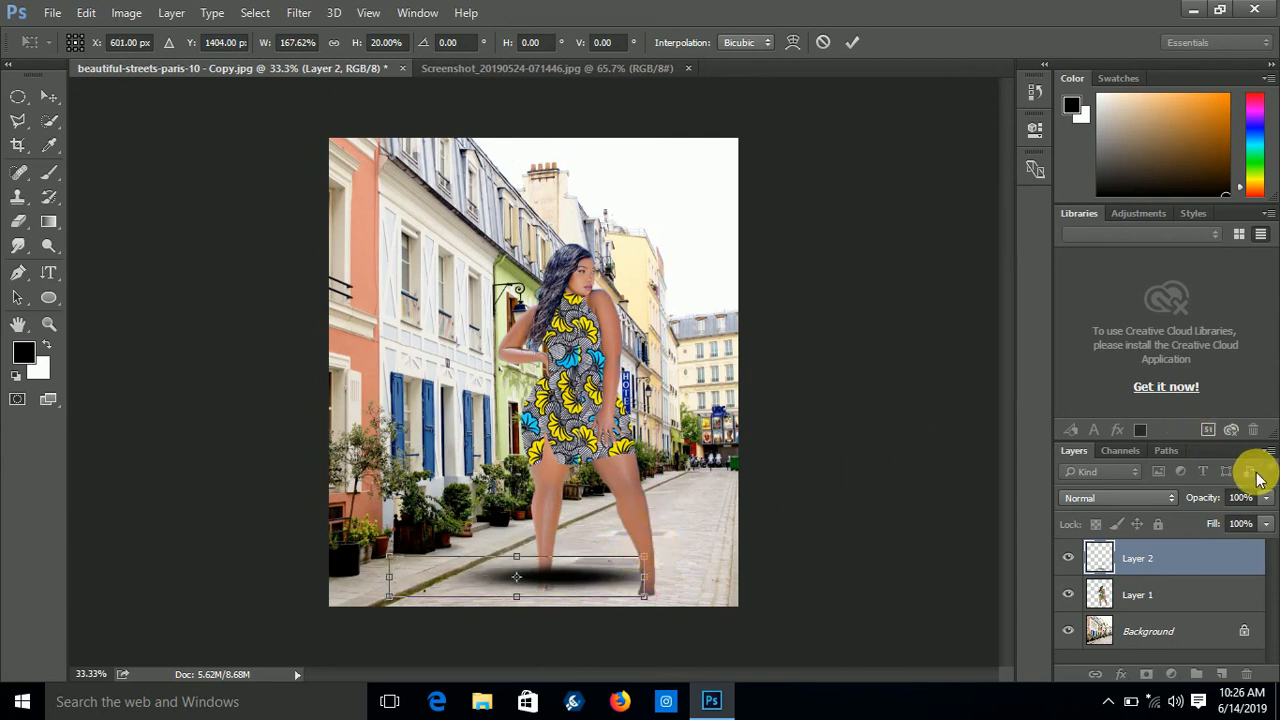
{"action": "left_click_drag", "start_coordinate": [1266, 503], "coordinate": [1208, 517]}
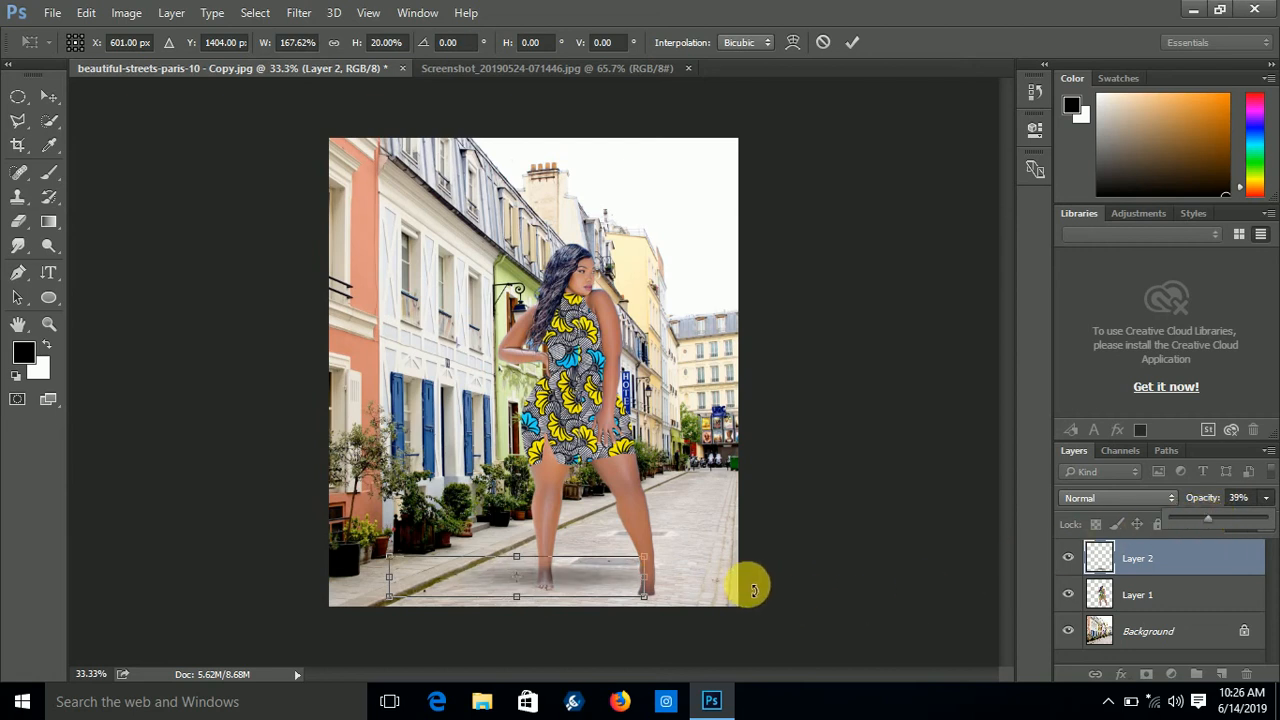
Step: Flatten the shadow to about 11% height near X 535 px, Y 1432.5 px, apply the transform, and place its layer below the woman's layer
{"action": "left_click", "coordinate": [565, 572]}
{"action": "left_click_drag", "start_coordinate": [565, 572], "coordinate": [537, 576]}
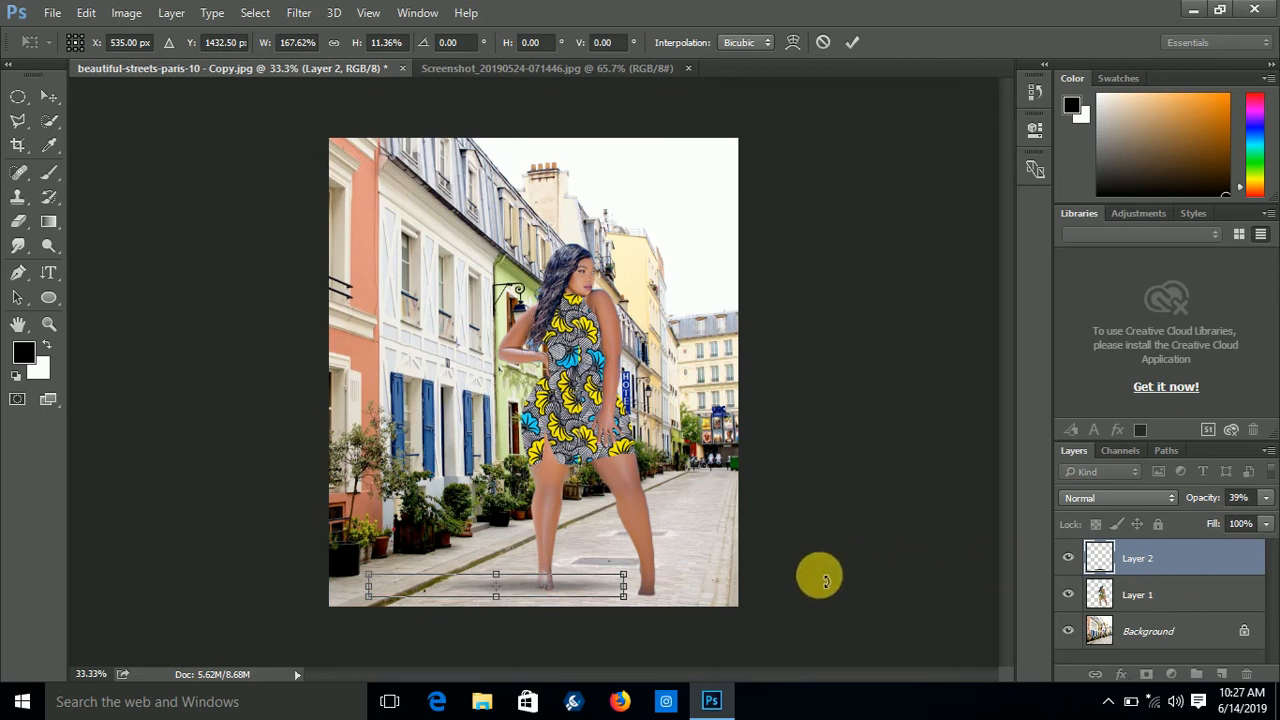
{"action": "left_click", "coordinate": [852, 45]}
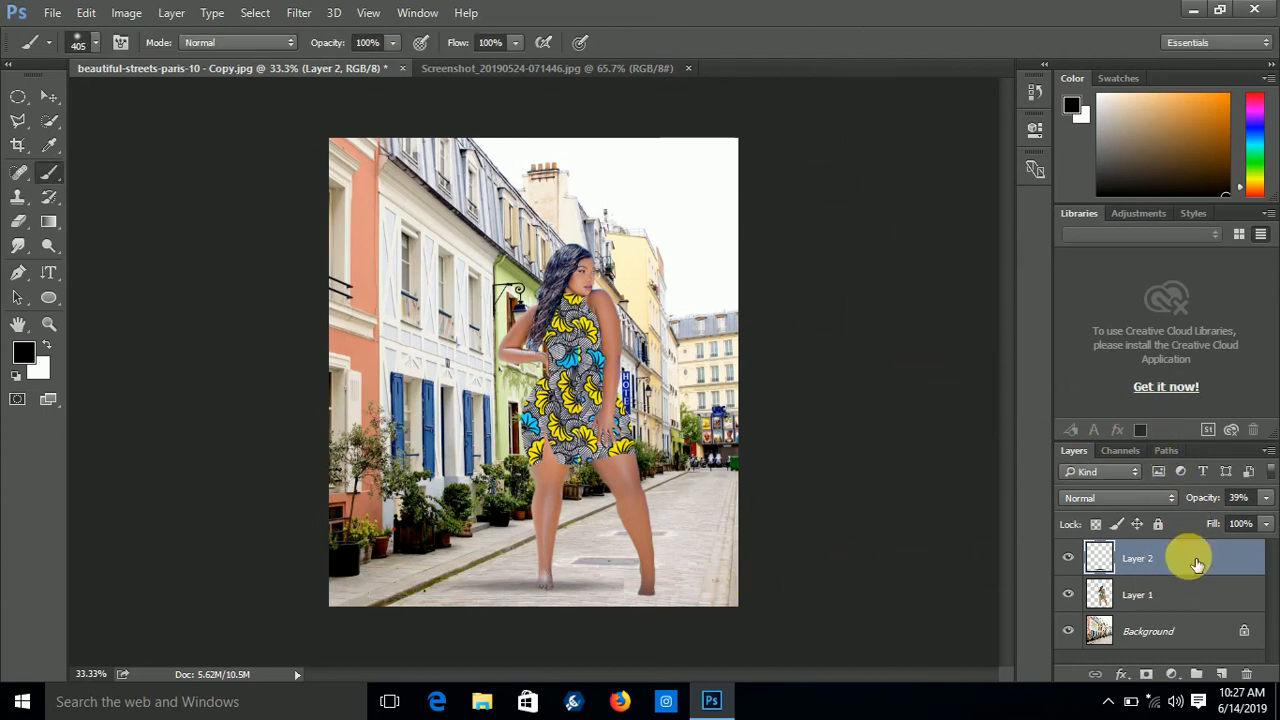
{"action": "left_click_drag", "start_coordinate": [1197, 563], "coordinate": [1198, 598]}
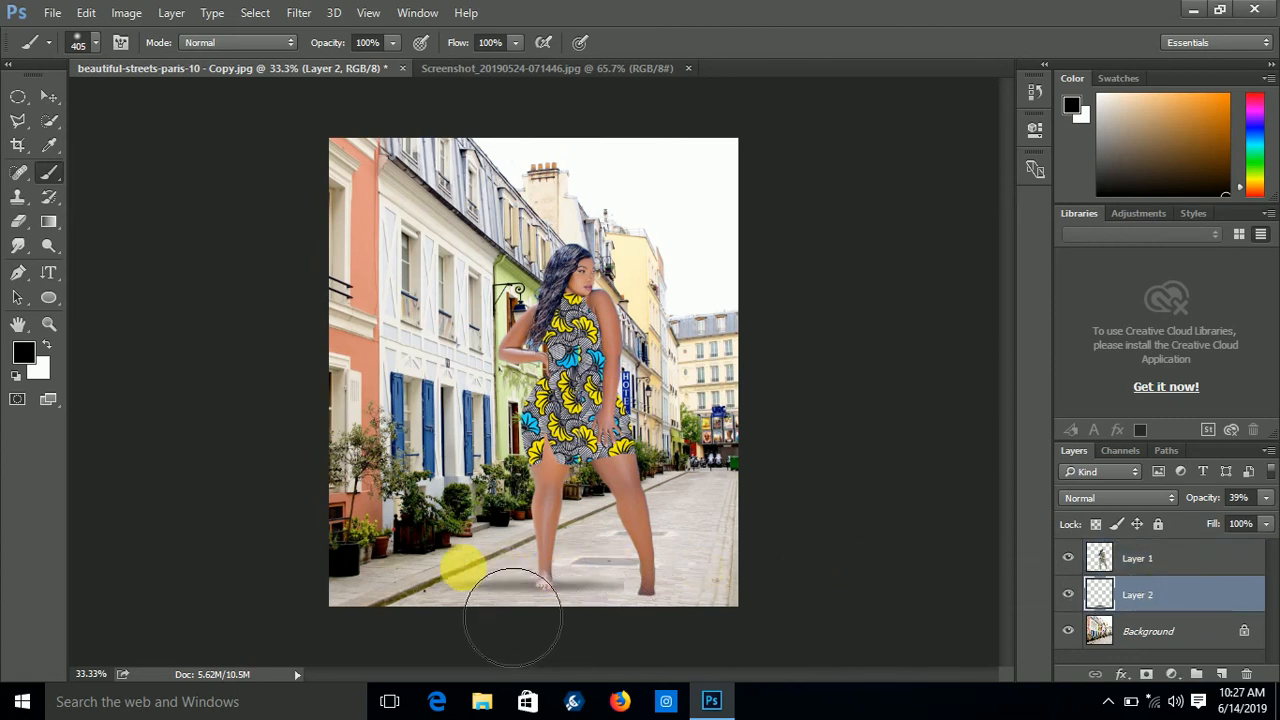
Step: Shift the shadow to the right so it lies under both feet and raise its layer opacity to 64%
{"action": "left_click", "coordinate": [49, 98]}
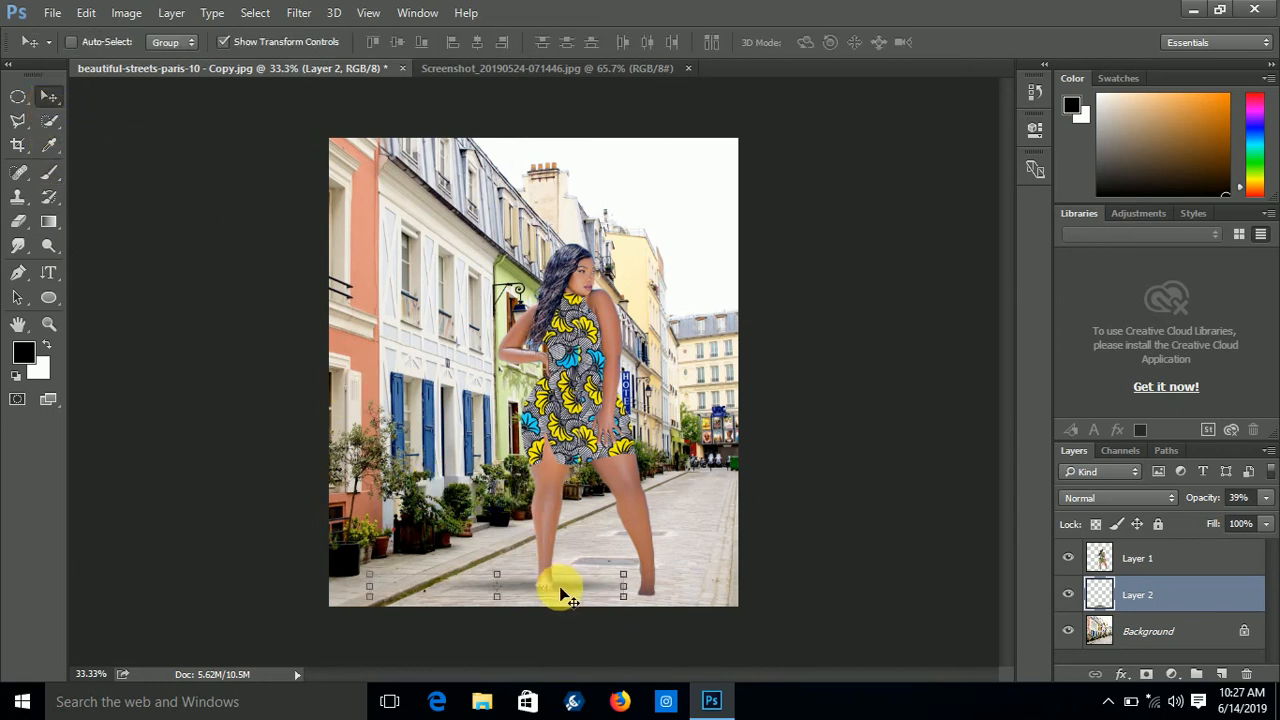
{"action": "left_click_drag", "start_coordinate": [561, 595], "coordinate": [606, 593]}
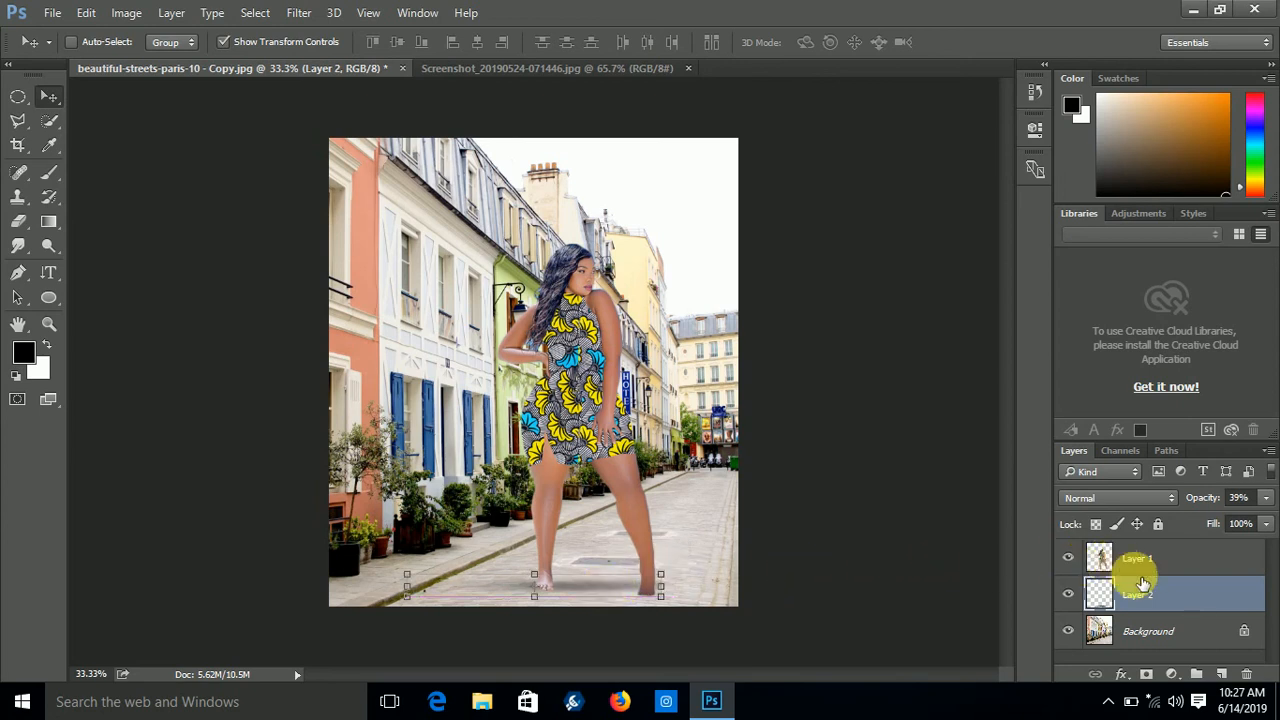
{"action": "left_click", "coordinate": [1266, 497]}
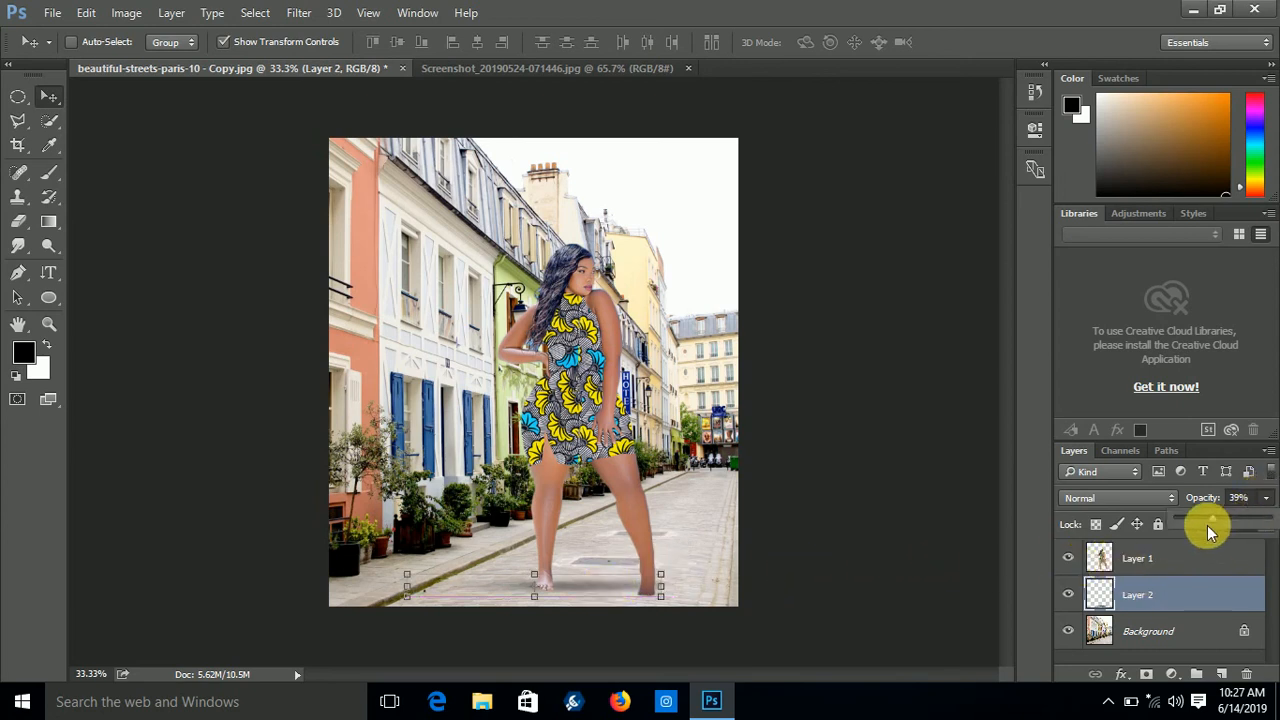
{"action": "left_click_drag", "start_coordinate": [1211, 521], "coordinate": [1238, 522]}
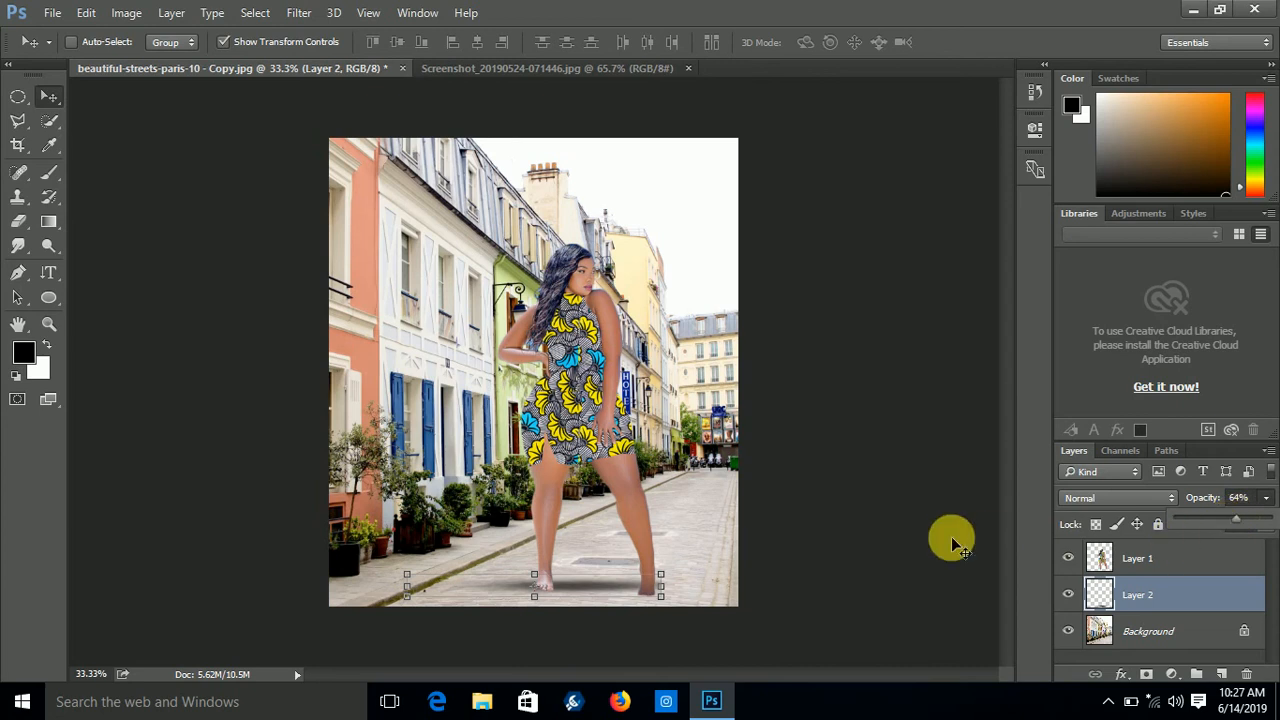
Step: Examine the woman's legs, feet and the ground shadow up close for blending flaws
{"action": "left_click", "coordinate": [1162, 570]}
{"action": "left_click", "coordinate": [1166, 560]}
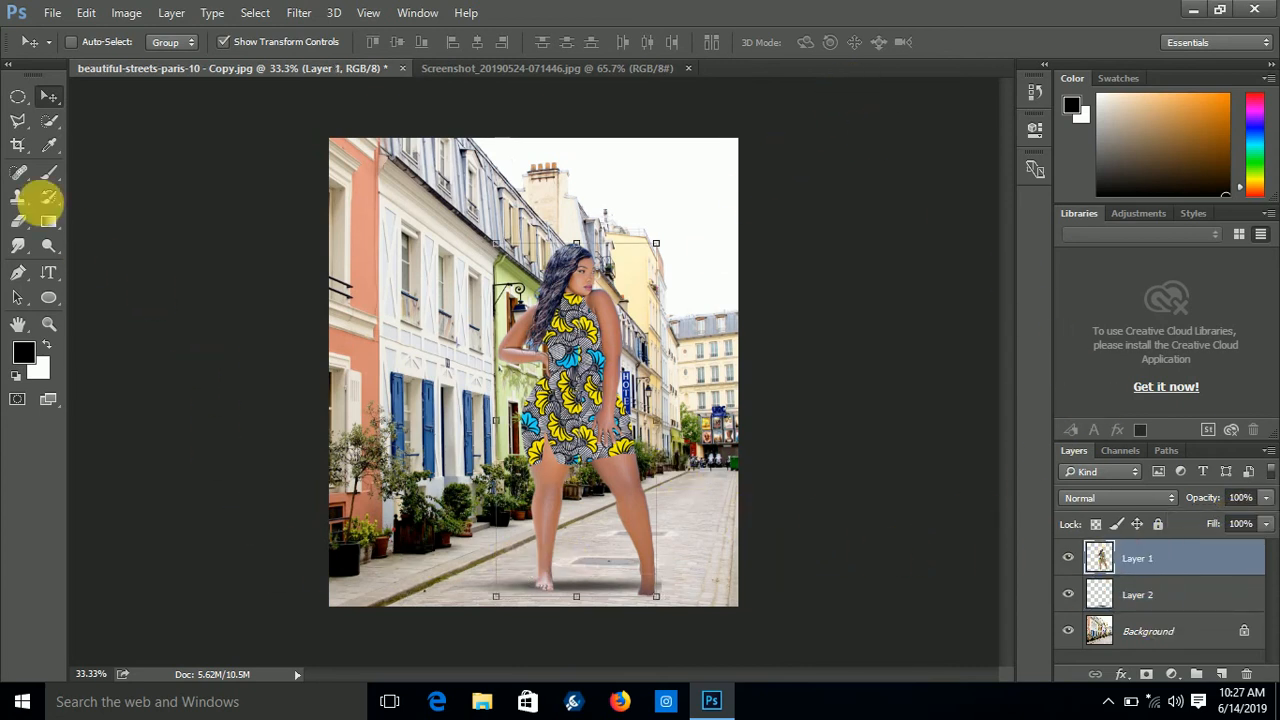
{"action": "left_click", "coordinate": [22, 121]}
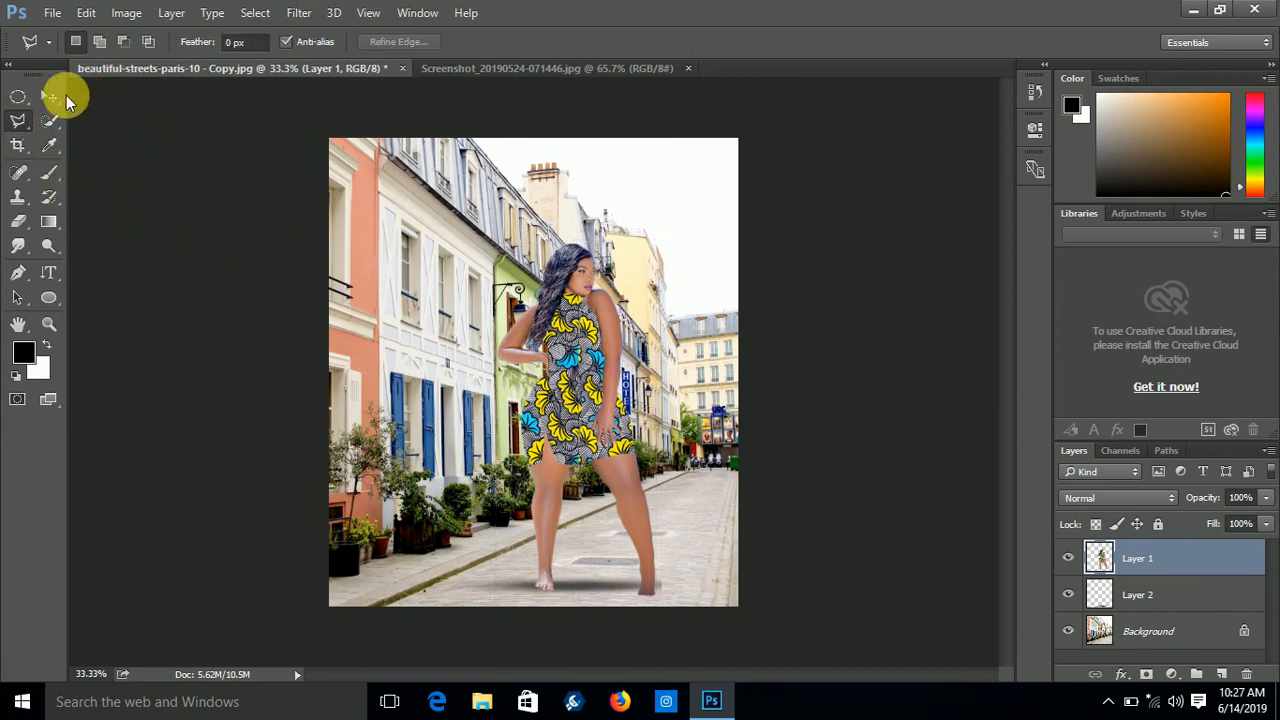
{"action": "left_click", "coordinate": [49, 324]}
{"action": "left_click_drag", "start_coordinate": [546, 336], "coordinate": [617, 371]}
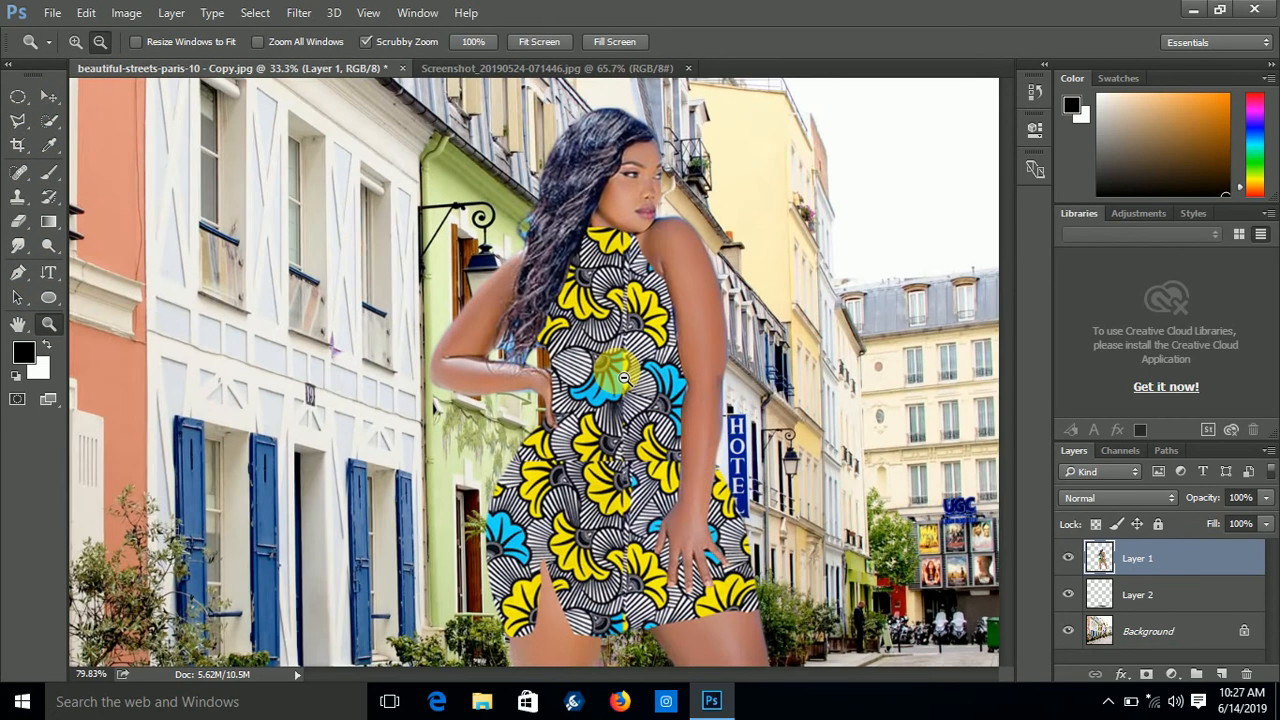
{"action": "scroll", "coordinate": [668, 375], "scroll_direction": "down", "scroll_amount": 7}
{"action": "scroll", "coordinate": [817, 405], "scroll_direction": "down", "scroll_amount": 4}
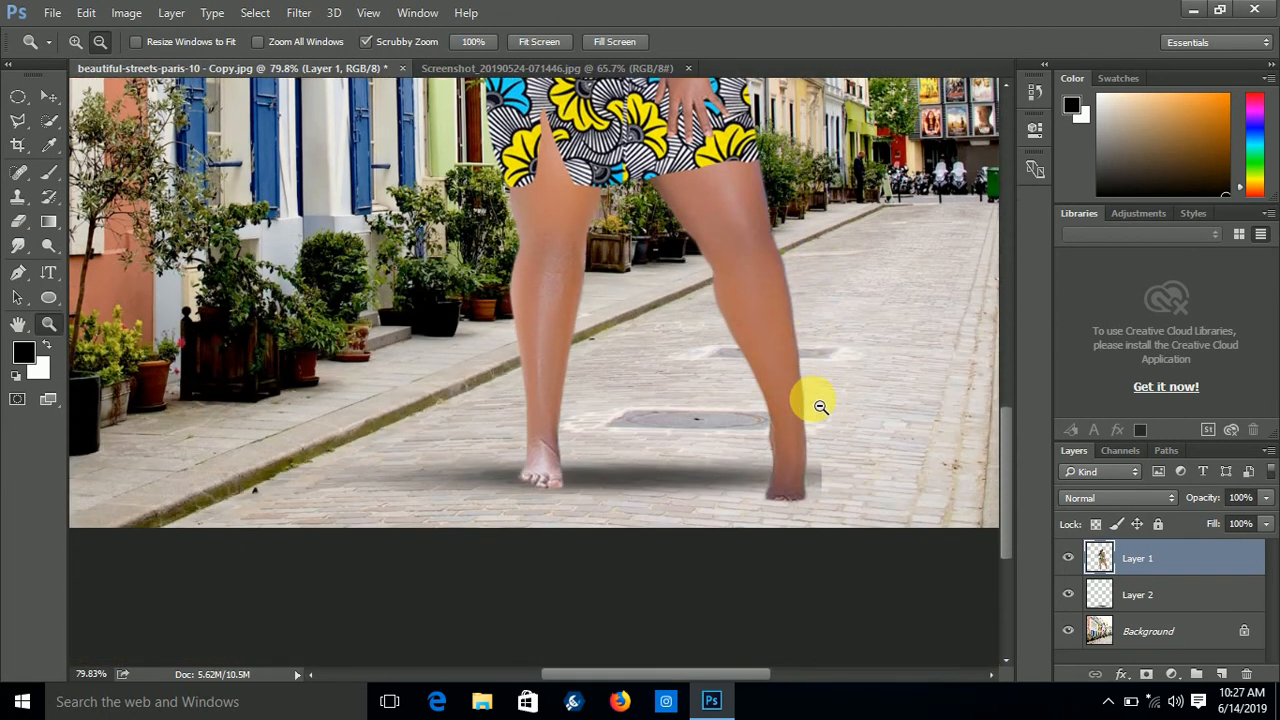
{"action": "scroll", "coordinate": [812, 400], "scroll_direction": "up", "scroll_amount": 1}
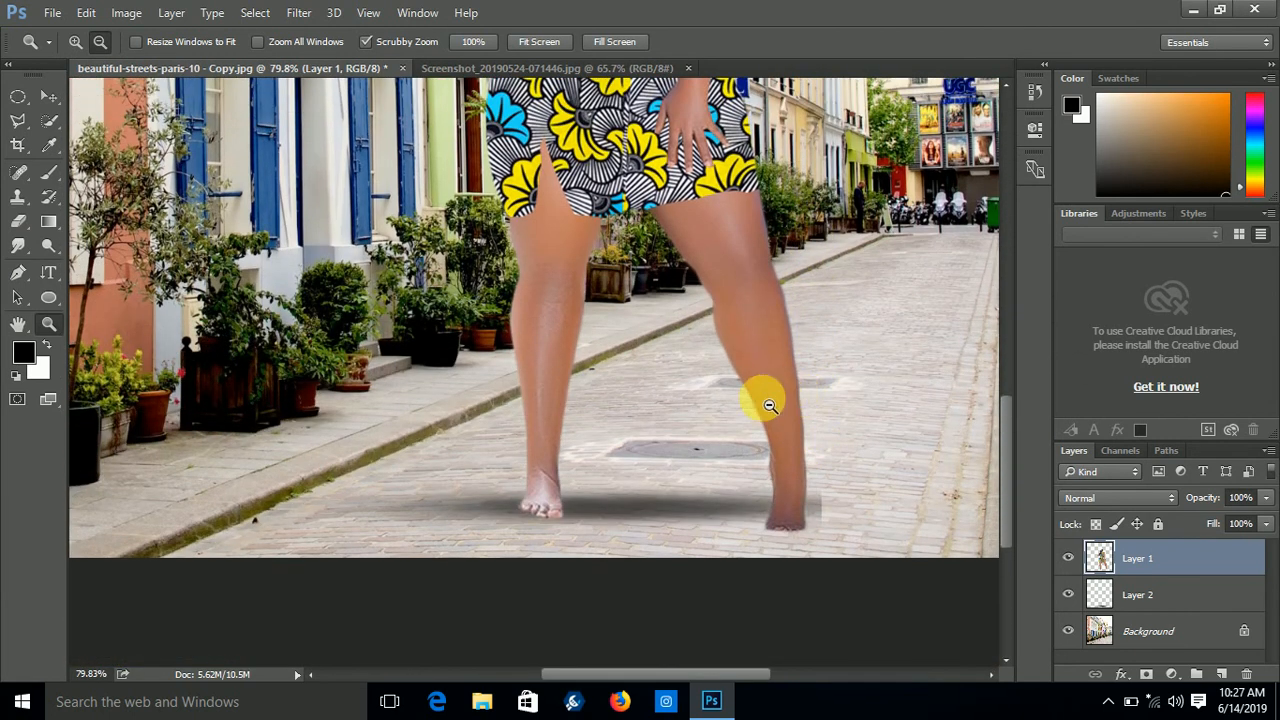
{"action": "left_click_drag", "start_coordinate": [766, 397], "coordinate": [735, 431]}
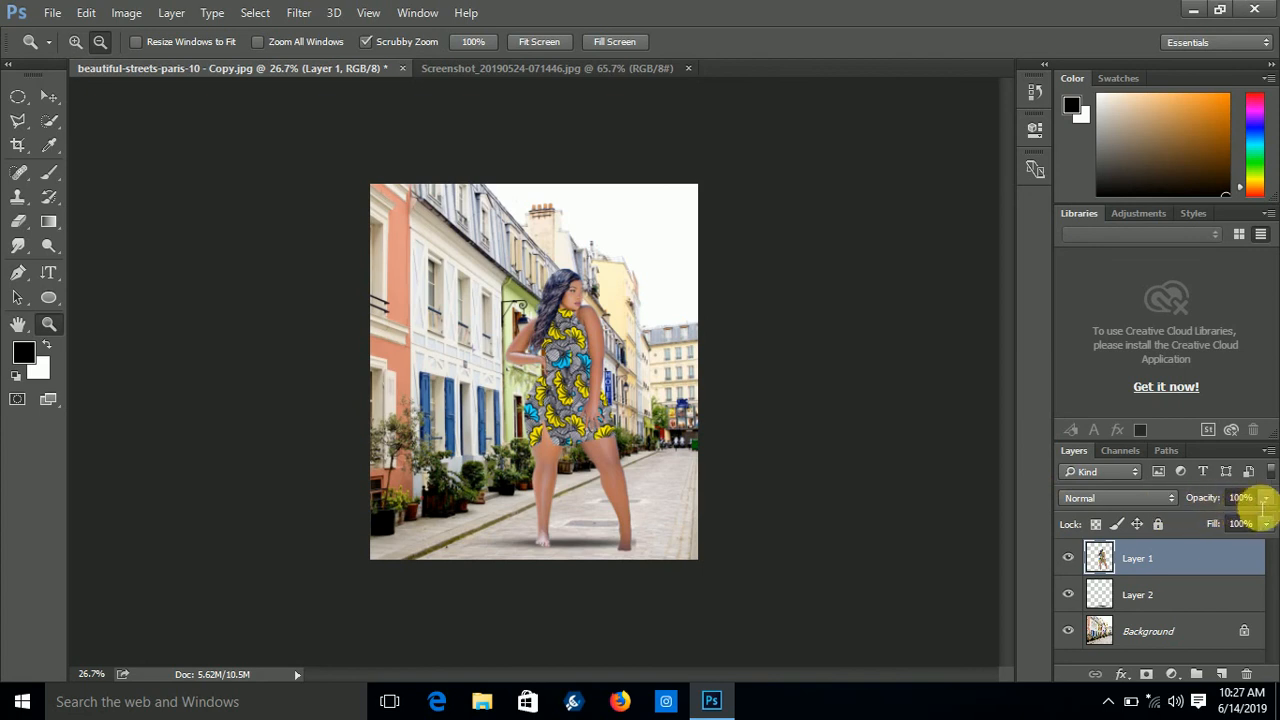
Step: Lower the opacity of the shadow layer, Layer 2, to 44%
{"action": "left_click", "coordinate": [1266, 497]}
{"action": "mouse_move", "coordinate": [1257, 514]}
{"action": "left_mouse_down"}
{"action": "mouse_move", "coordinate": [1234, 518]}
{"action": "mouse_move", "coordinate": [1270, 520]}
{"action": "left_mouse_up"}
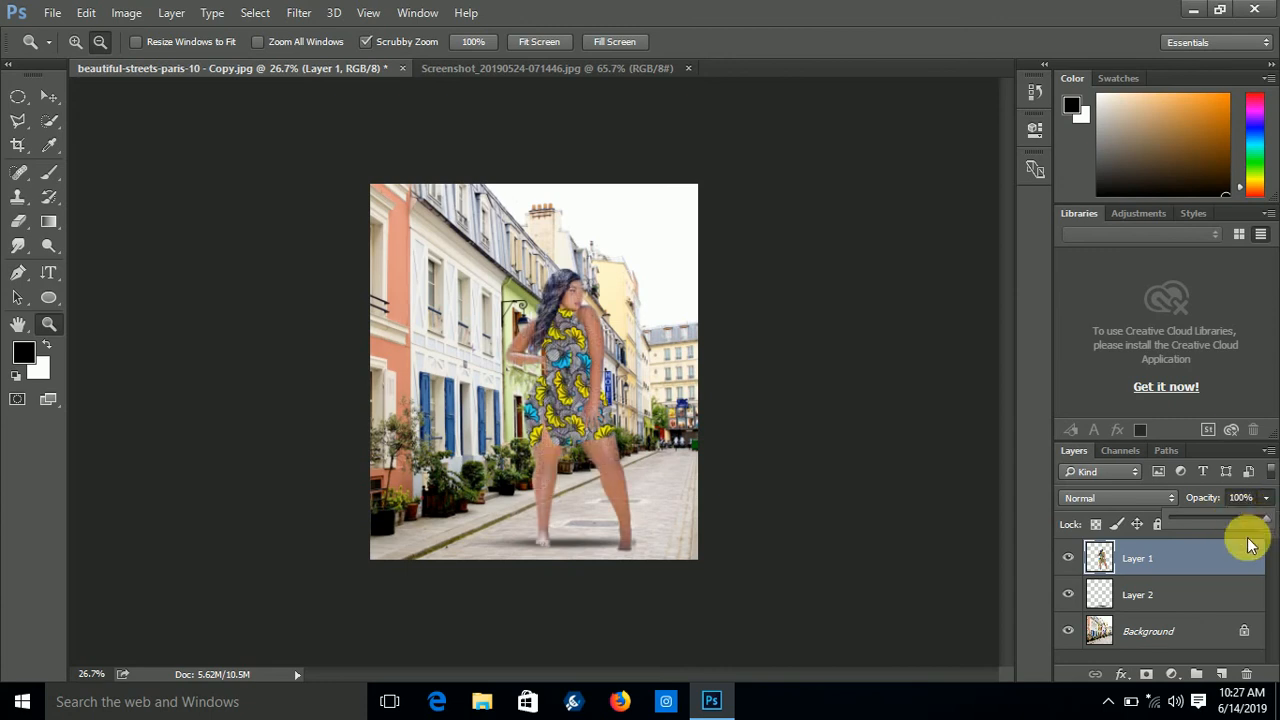
{"action": "left_click", "coordinate": [1186, 598]}
{"action": "left_click", "coordinate": [1266, 497]}
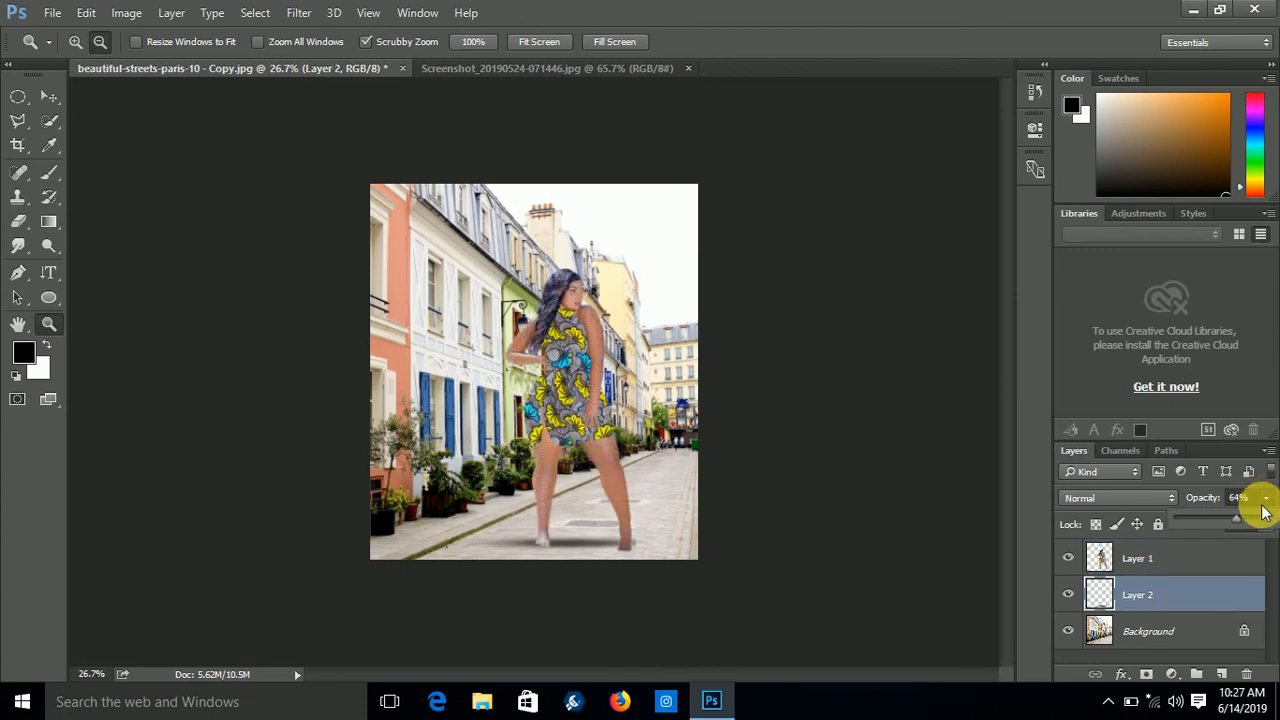
{"action": "left_click_drag", "start_coordinate": [1218, 516], "coordinate": [1217, 516]}
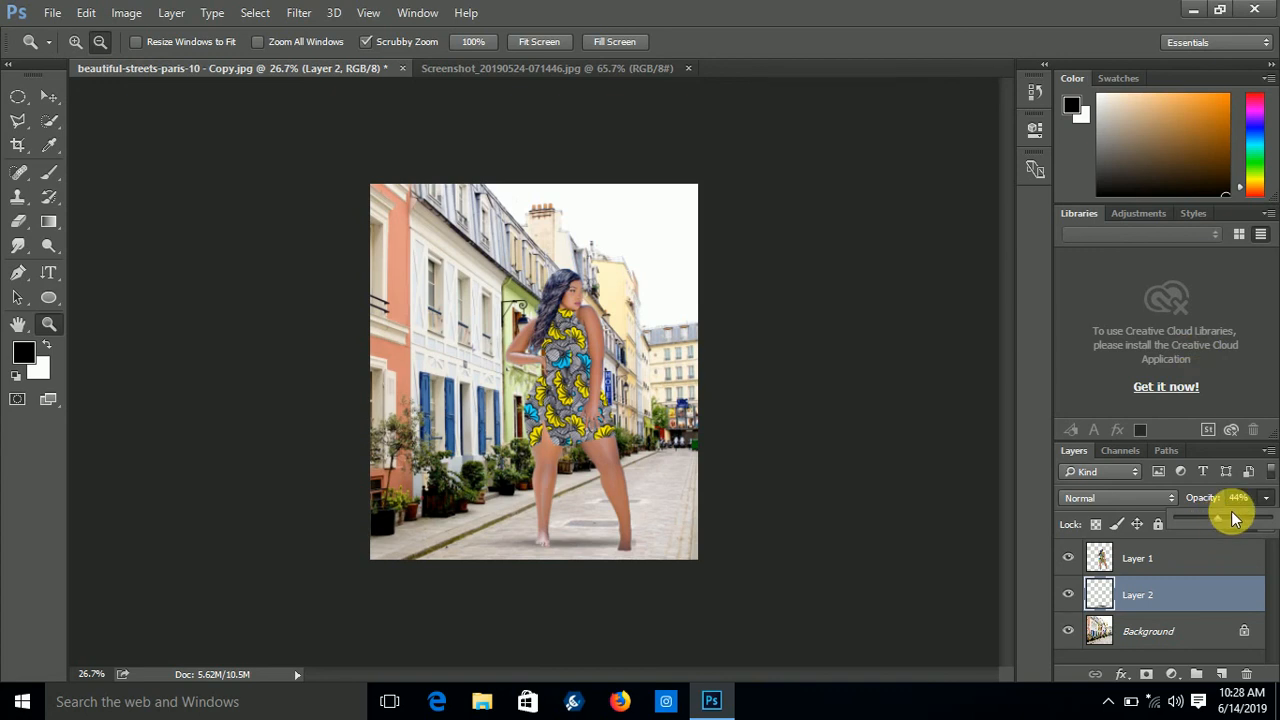
Step: Apply Hue/Saturation to the woman's layer, Layer 1, with the hue at -4 and a slight lightness adjustment
{"action": "left_click", "coordinate": [1150, 558]}
{"action": "left_click", "coordinate": [1130, 556]}
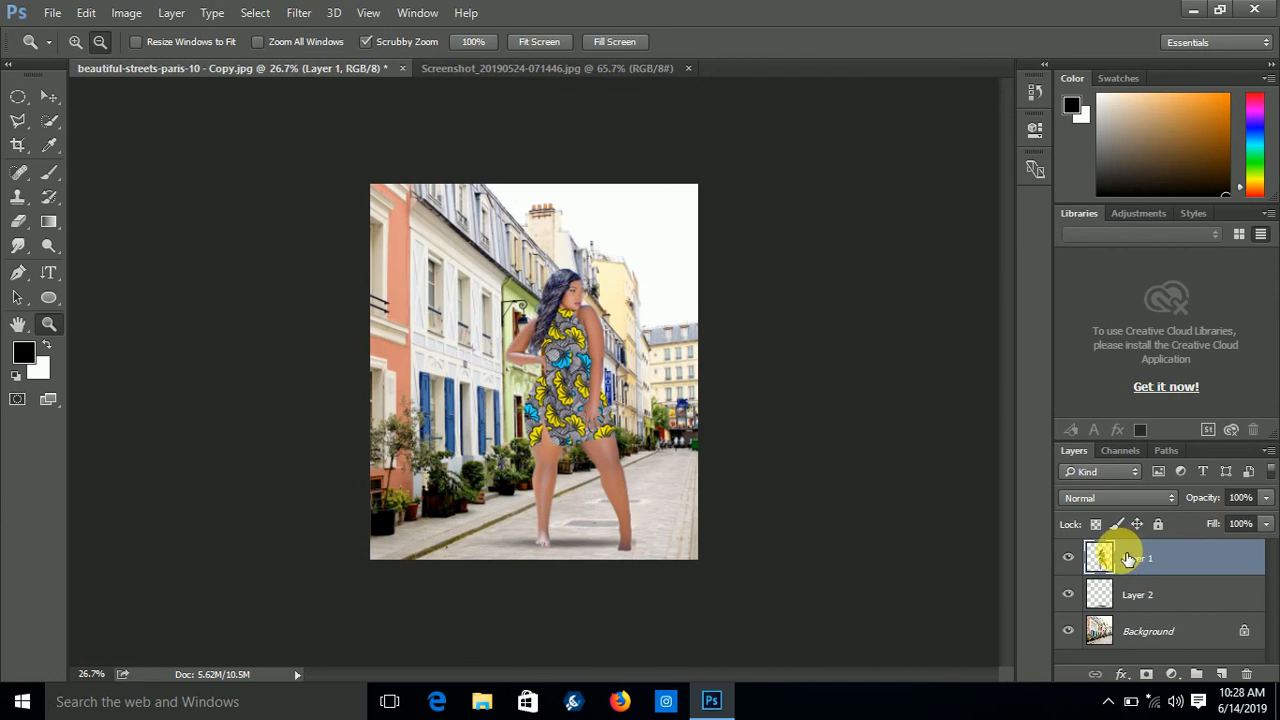
{"action": "left_click", "coordinate": [118, 14]}
{"action": "mouse_move", "coordinate": [143, 60]}
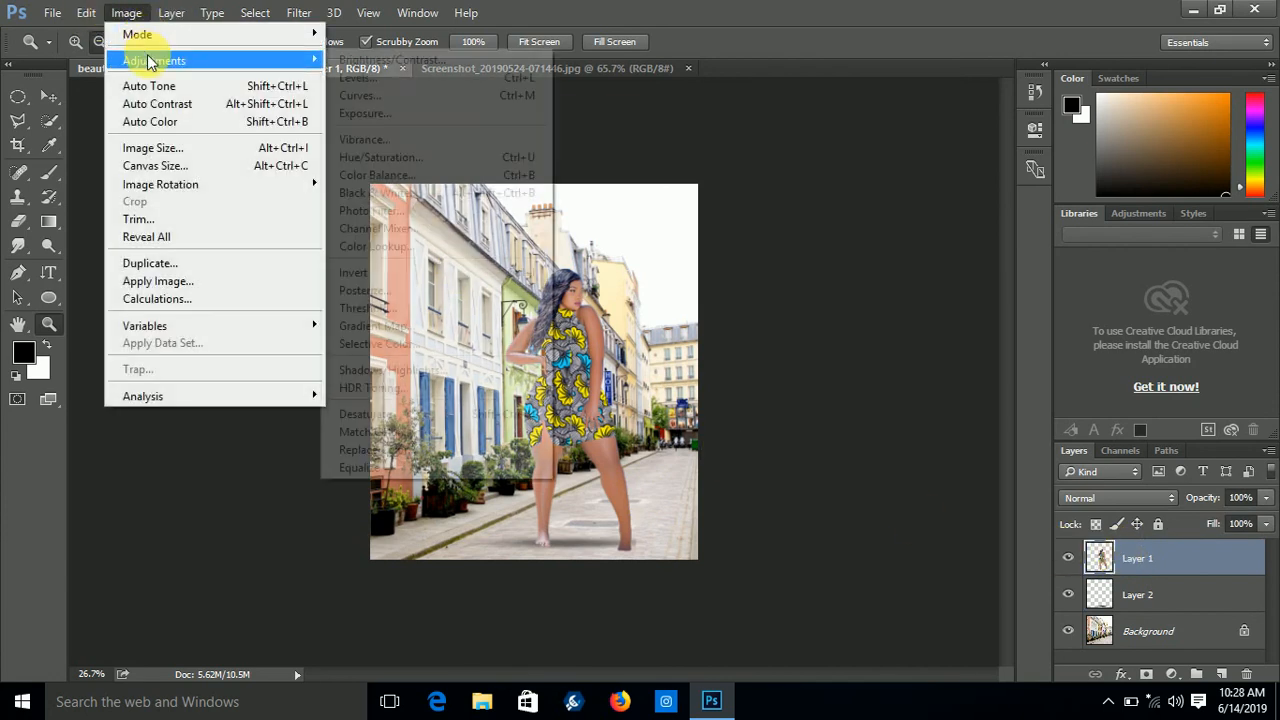
{"action": "left_click", "coordinate": [421, 156]}
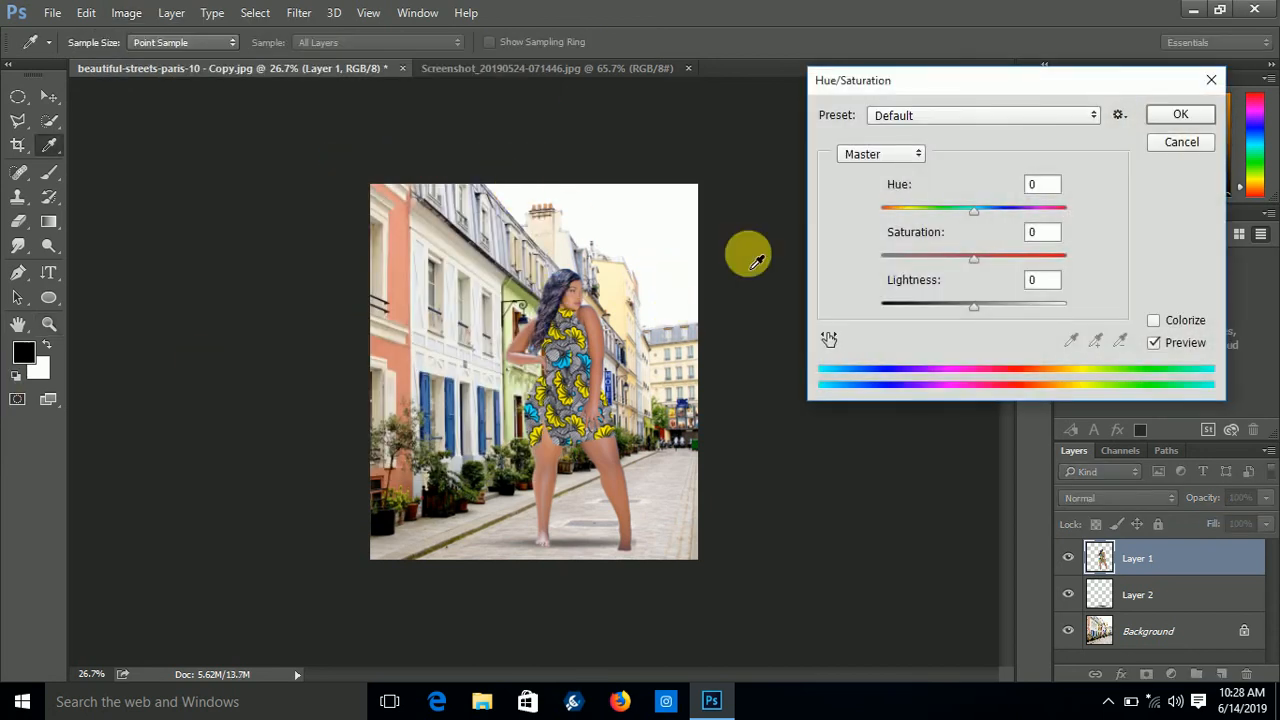
{"action": "left_click_drag", "start_coordinate": [972, 216], "coordinate": [974, 224]}
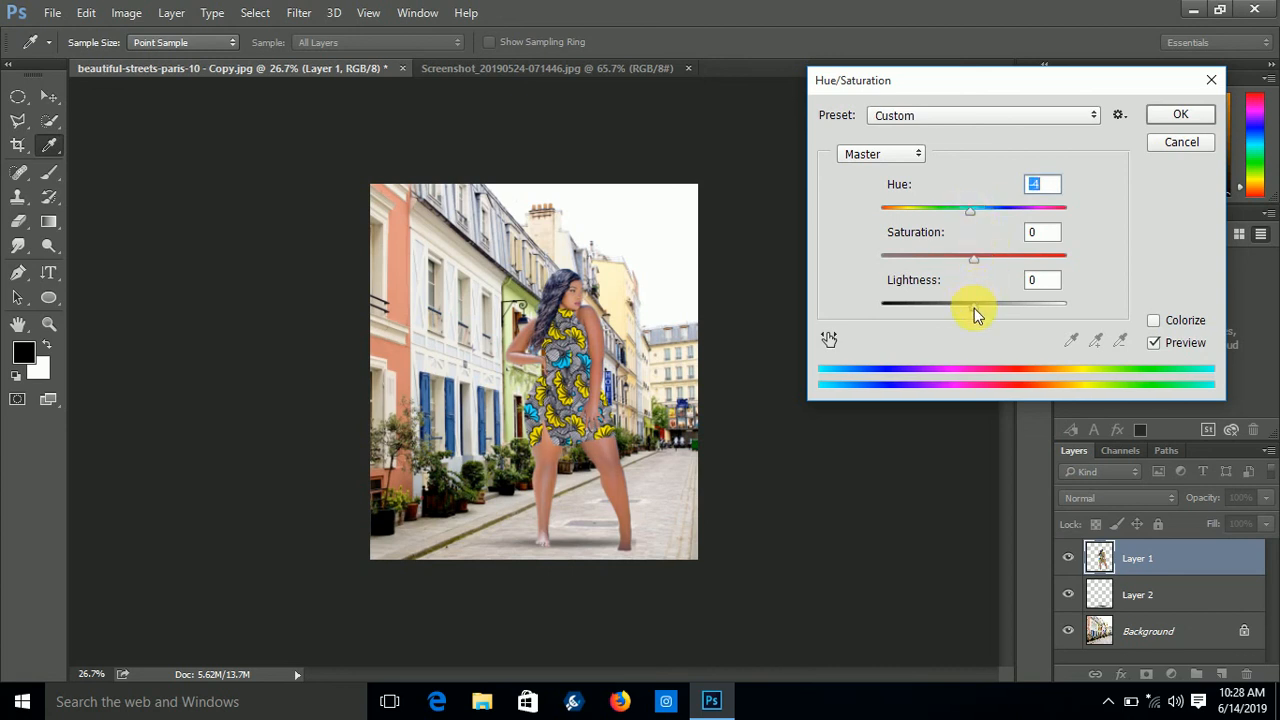
{"action": "mouse_move", "coordinate": [976, 308]}
{"action": "left_mouse_down"}
{"action": "mouse_move", "coordinate": [990, 313]}
{"action": "mouse_move", "coordinate": [971, 314]}
{"action": "left_mouse_up"}
{"action": "left_click", "coordinate": [1168, 115]}
Step: Save the composite as a JPEG on the Desktop, replacing "beautiful-streets-paris-10 - Copy.jpg", at Maximum quality 12 with Baseline ("Standard") format
{"action": "left_click_drag", "start_coordinate": [530, 366], "coordinate": [637, 408]}
{"action": "scroll", "coordinate": [637, 408], "scroll_direction": "down", "scroll_amount": 2}
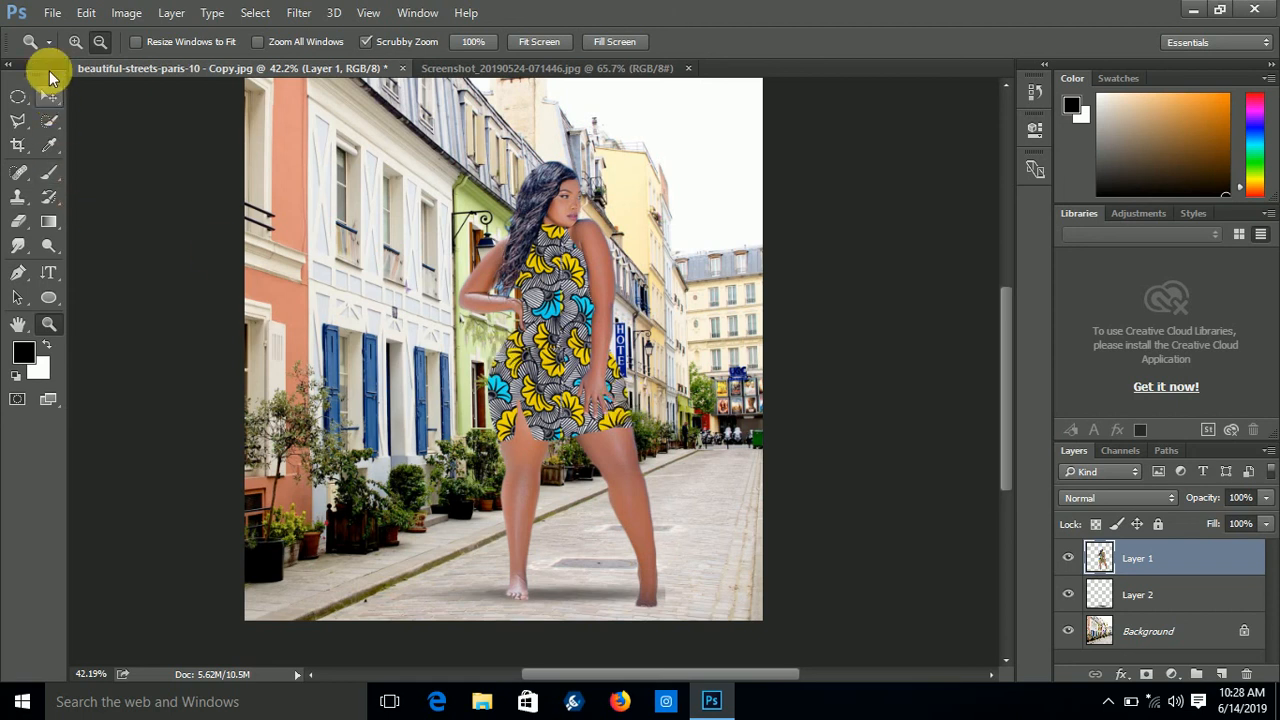
{"action": "left_click", "coordinate": [50, 13]}
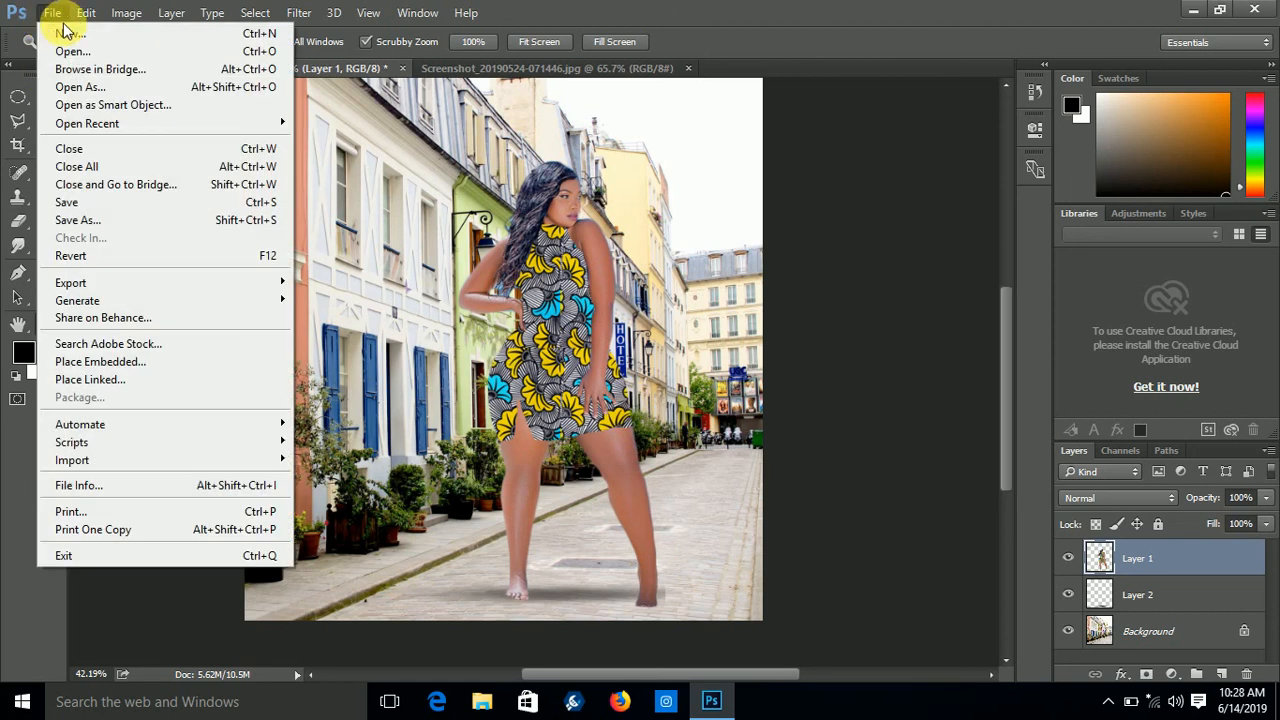
{"action": "left_click", "coordinate": [108, 207]}
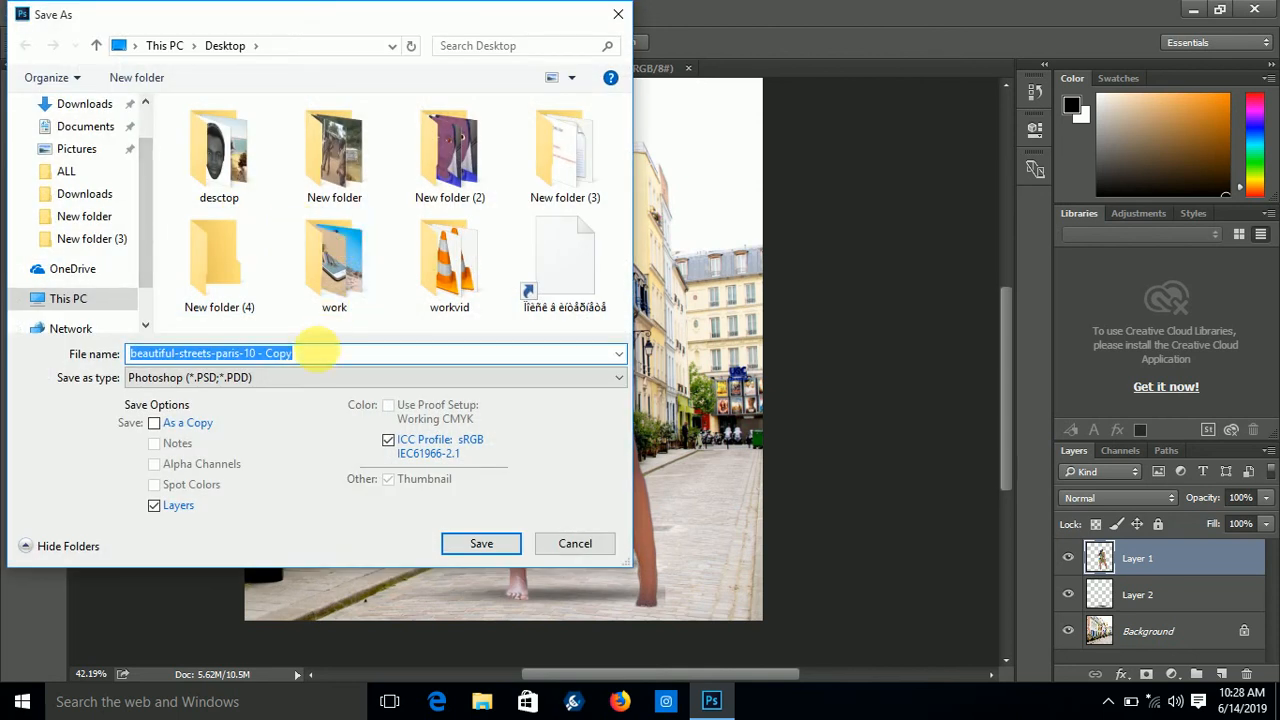
{"action": "left_click", "coordinate": [300, 378]}
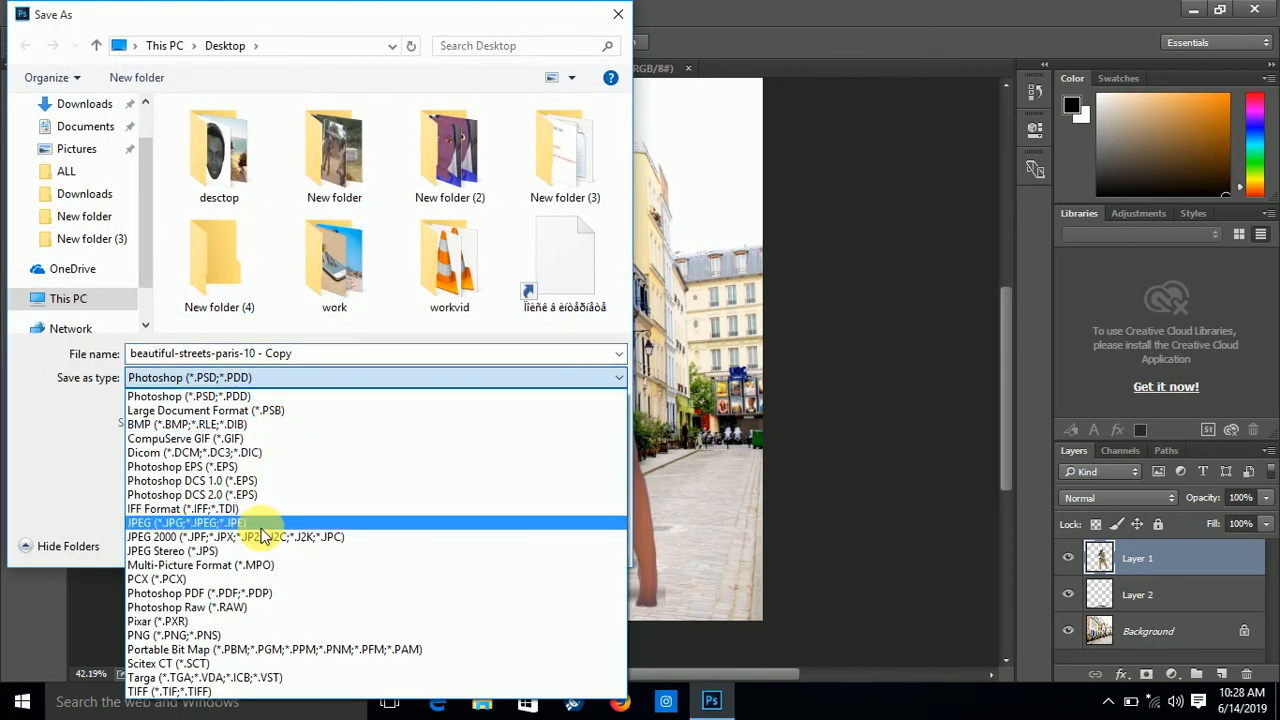
{"action": "left_click", "coordinate": [265, 523]}
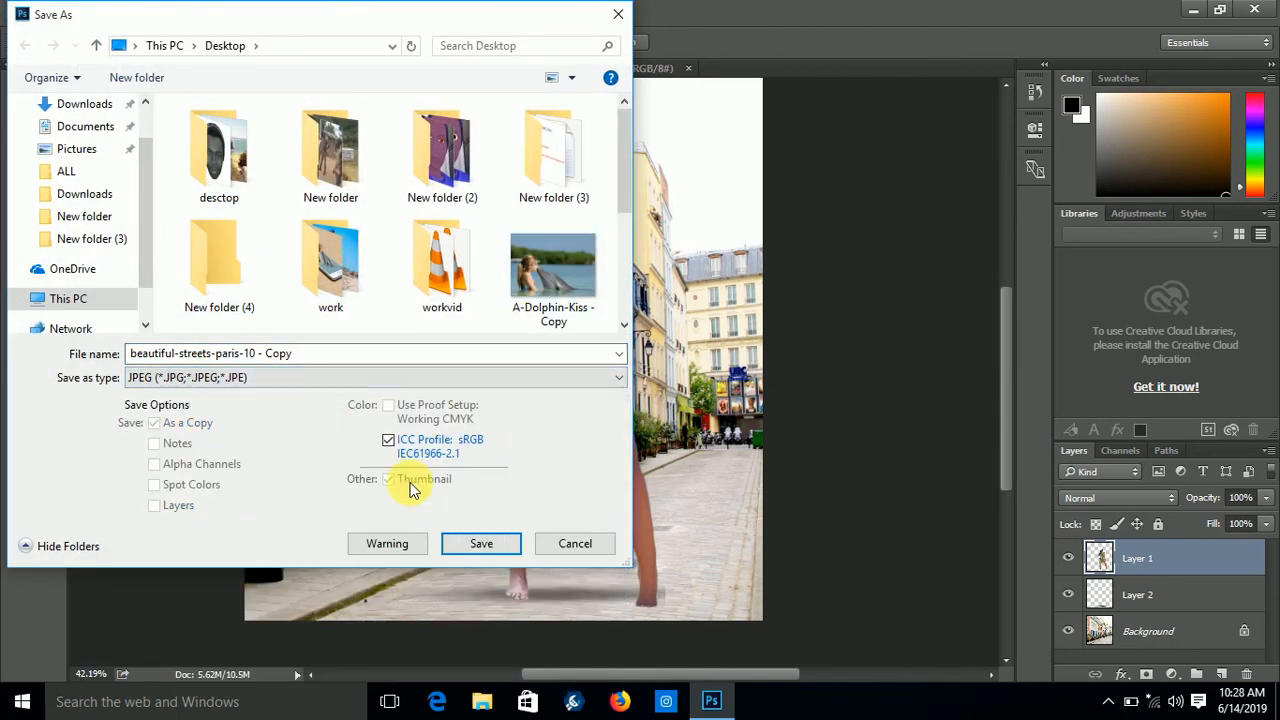
{"action": "scroll", "coordinate": [214, 300], "scroll_direction": "down", "scroll_amount": 3}
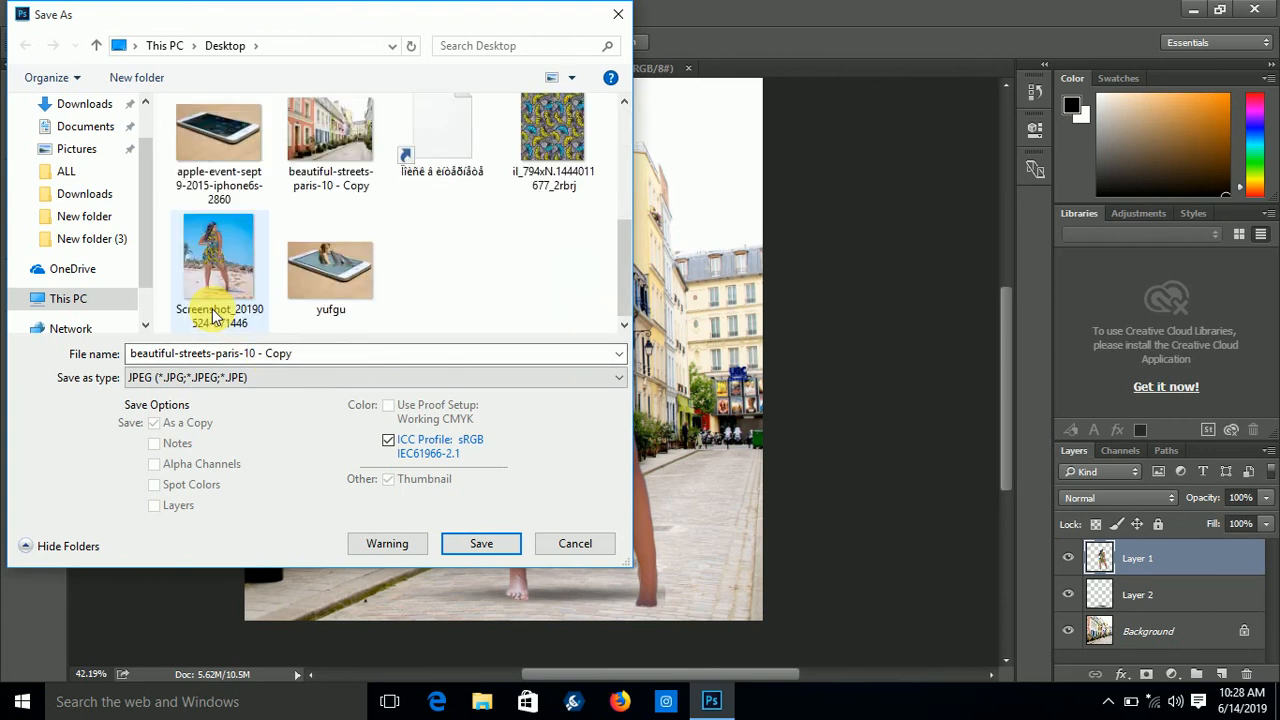
{"action": "left_click", "coordinate": [450, 544]}
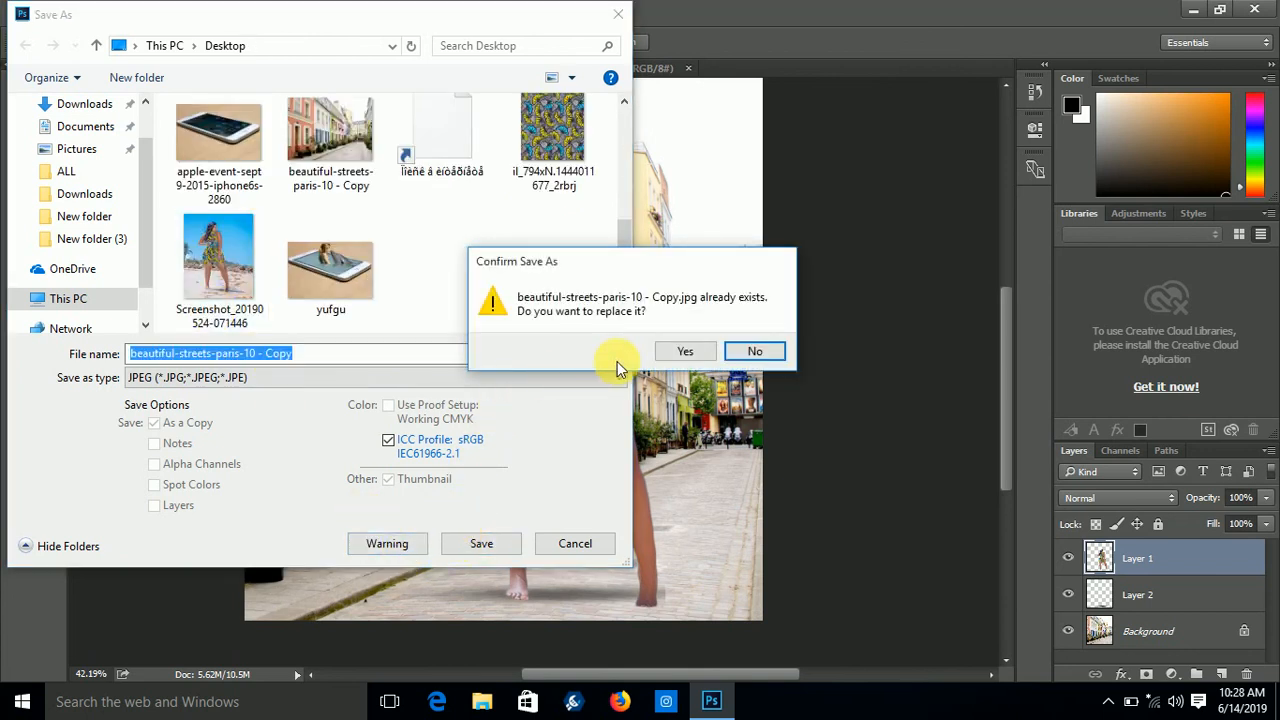
{"action": "left_click", "coordinate": [664, 350]}
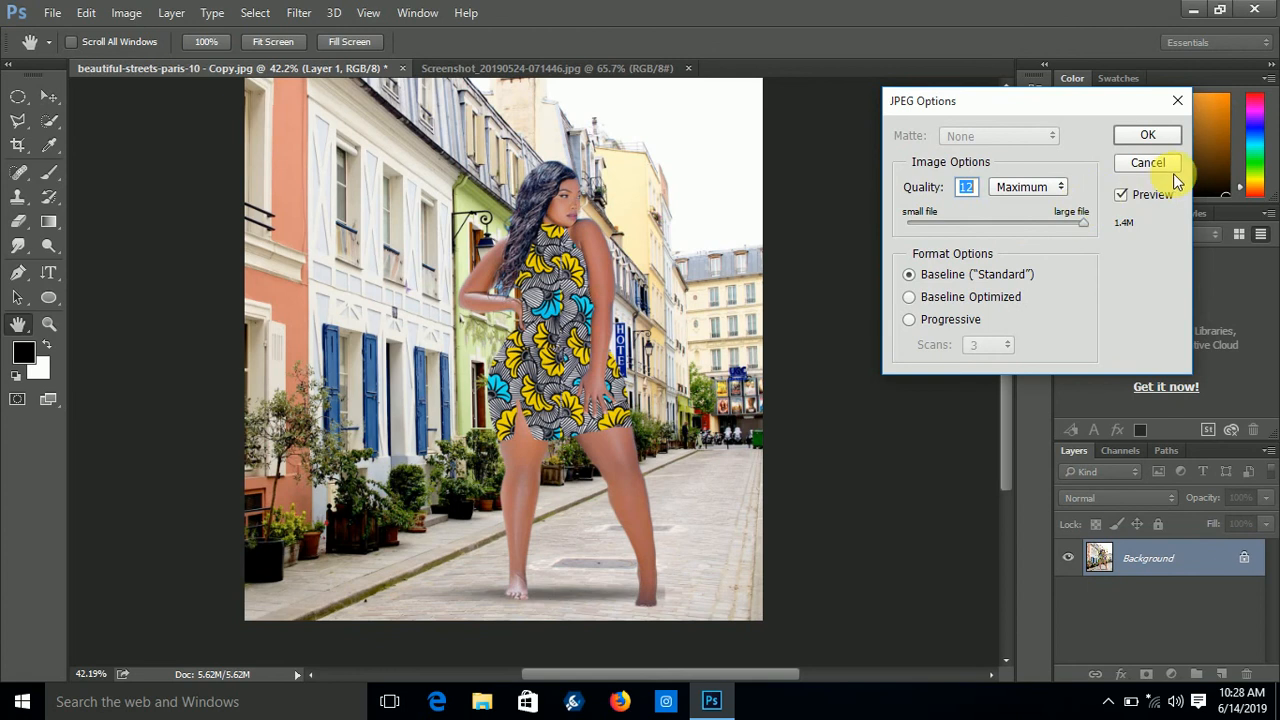
{"action": "left_click", "coordinate": [1147, 134]}
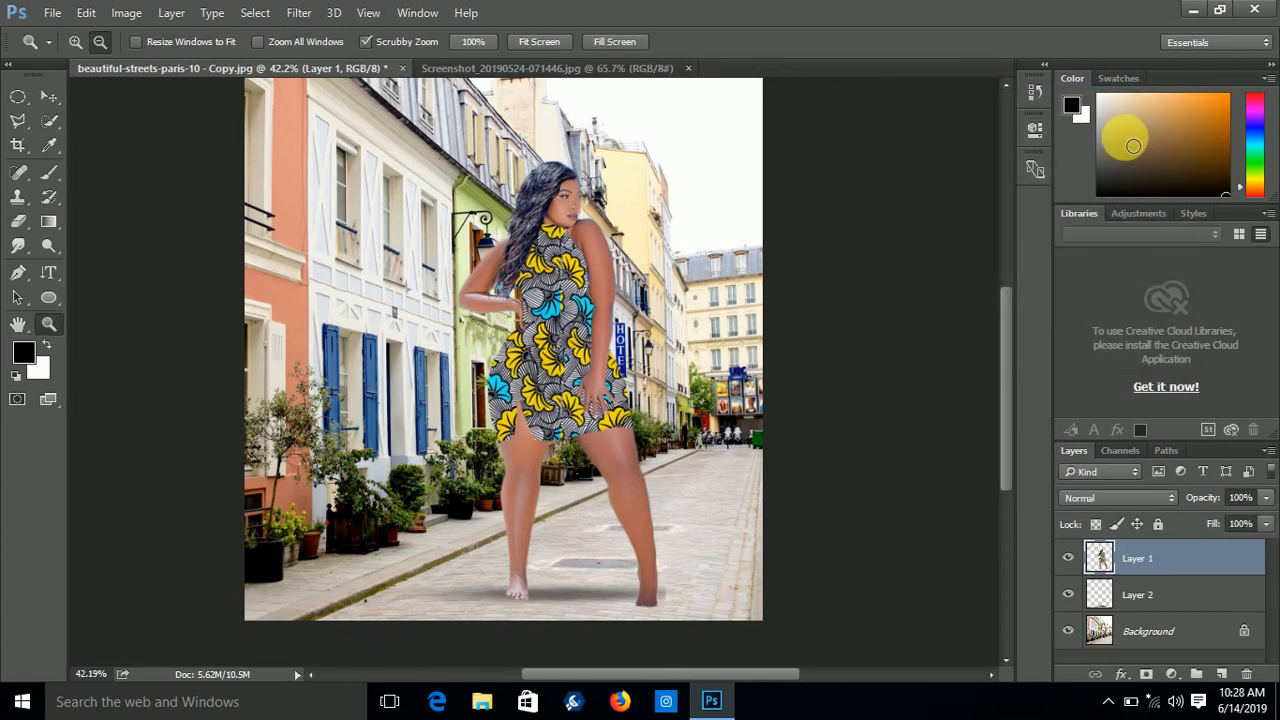